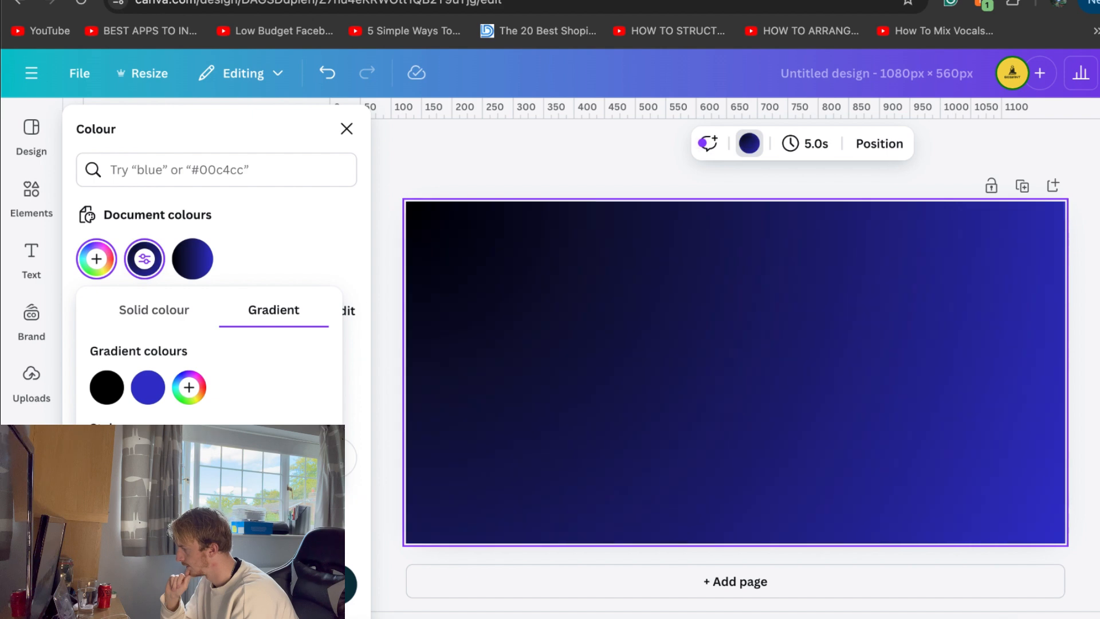
Set the background's black-to-blue gradient to run diagonally from the page's upper-left corner to its lower-right corner
{"action": "left_click", "coordinate": [231, 465]}
{"action": "left_click", "coordinate": [148, 465]}
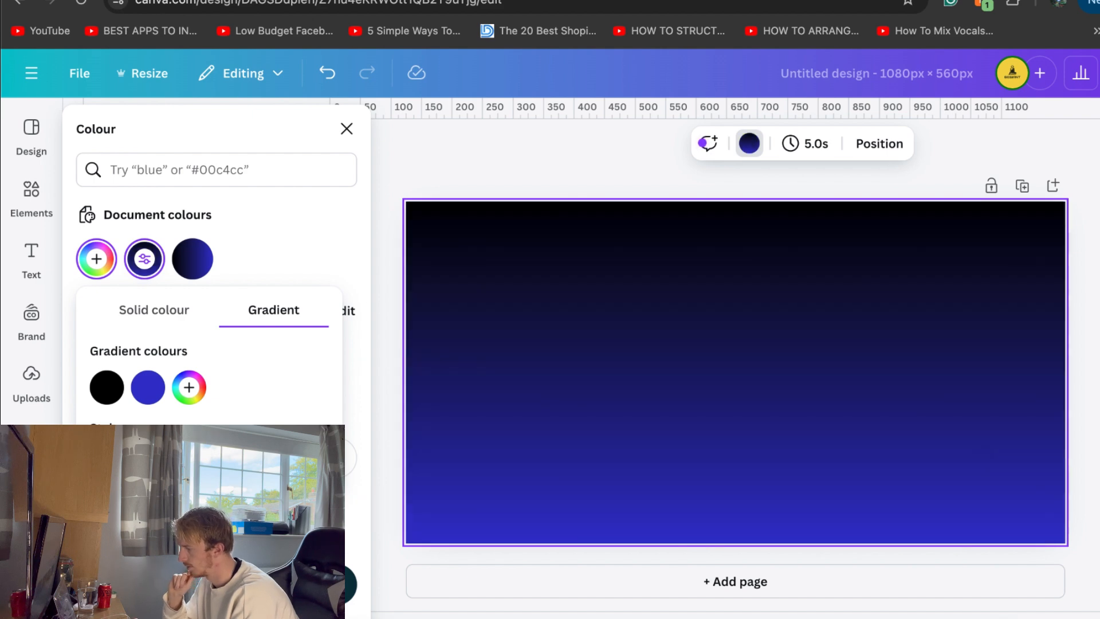
{"action": "left_click", "coordinate": [189, 464]}
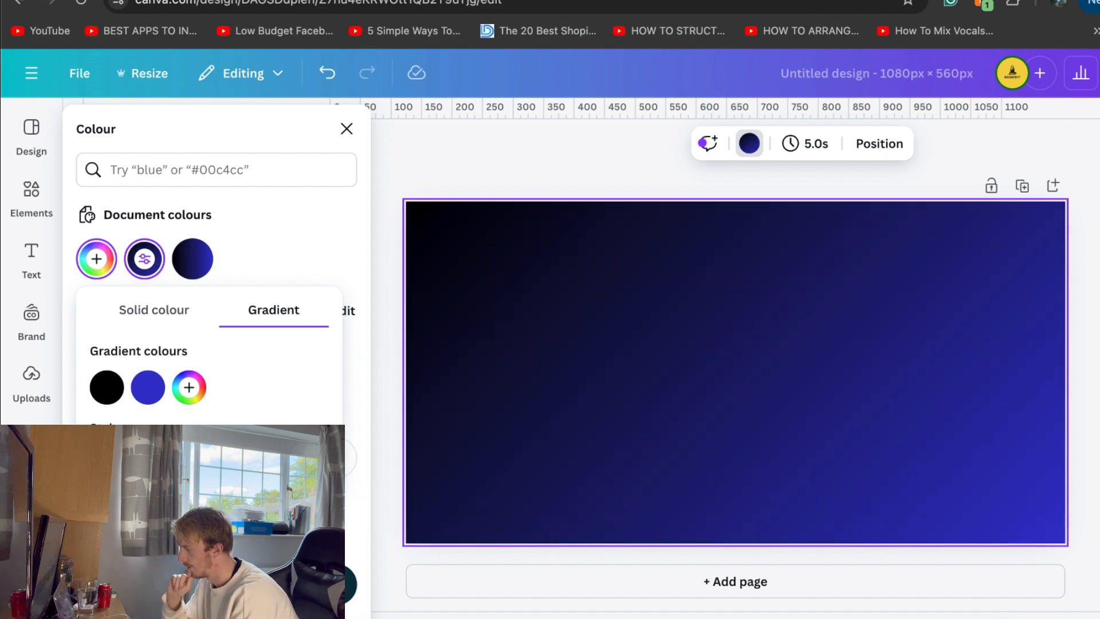
{"action": "key", "text": "Escape"}
Search the elements library for chandelier
{"action": "left_click", "coordinate": [34, 194]}
{"action": "left_click", "coordinate": [160, 128]}
{"action": "left_click_drag", "start_coordinate": [160, 128], "coordinate": [69, 125]}
{"action": "key", "text": "BackSpace"}
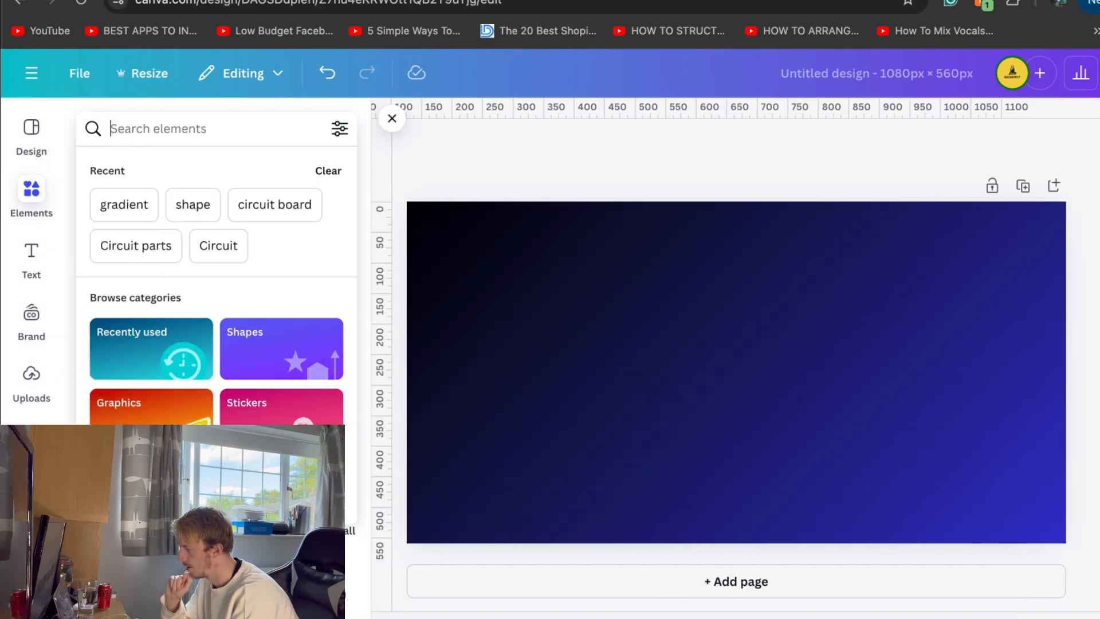
{"action": "type", "text": "chandlier"}
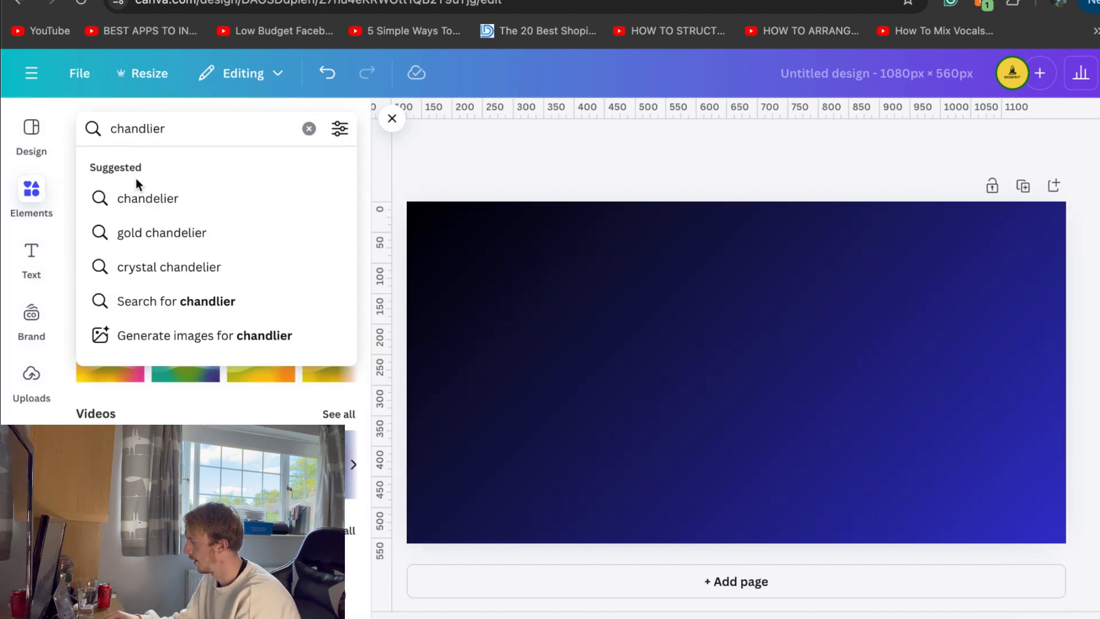
{"action": "left_click", "coordinate": [146, 195]}
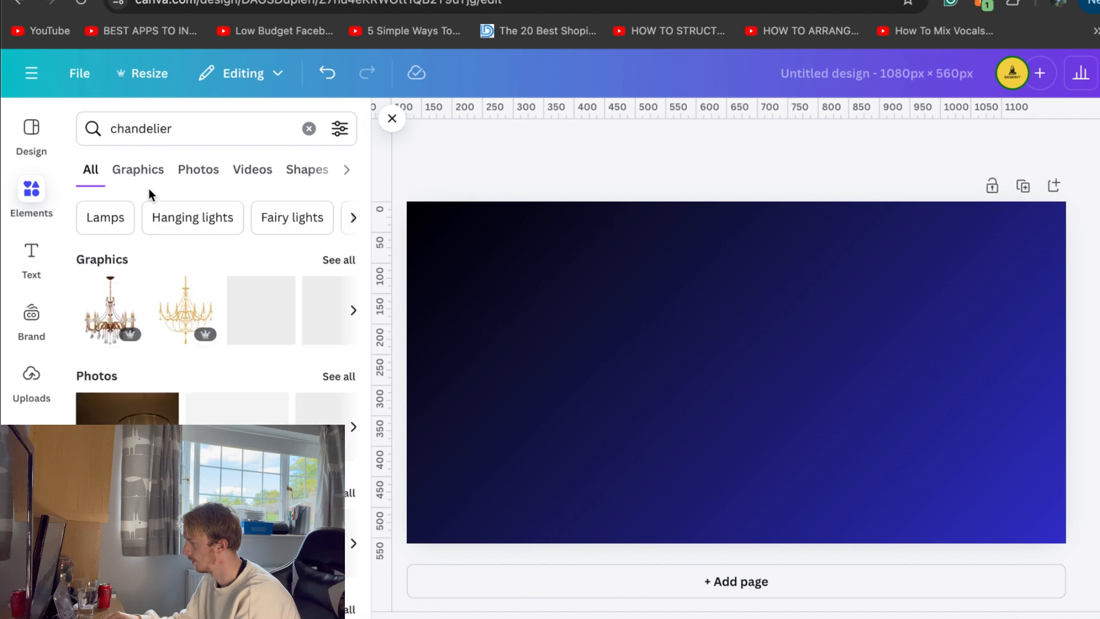
Limit the chandelier results to graphics and insert the golden fringed chandelier on the page
{"action": "left_click", "coordinate": [210, 170]}
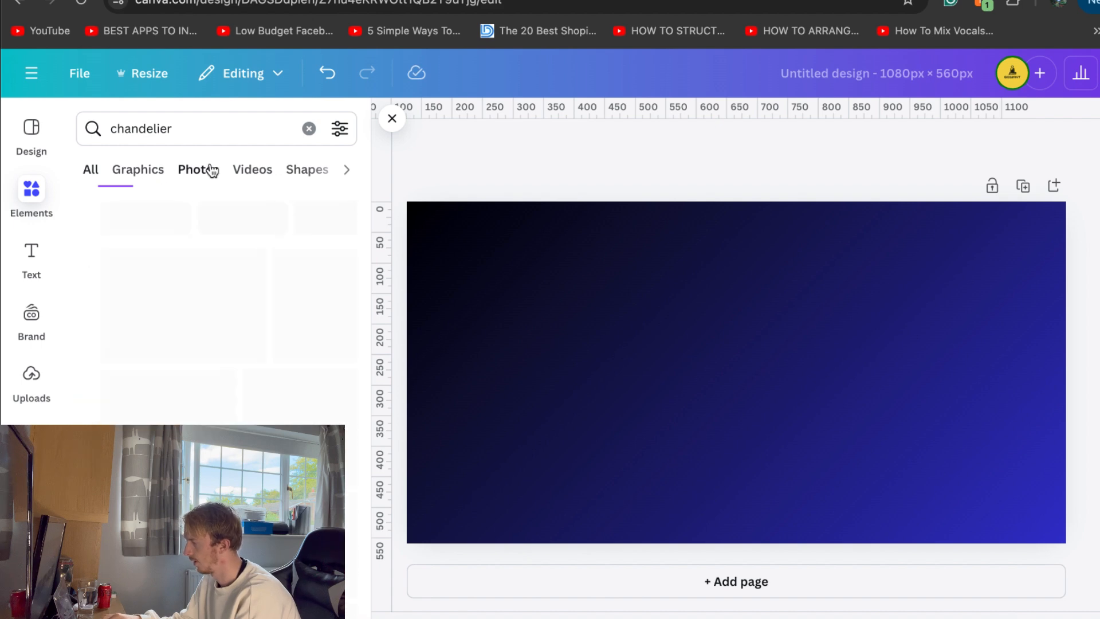
{"action": "left_click", "coordinate": [153, 167]}
{"action": "scroll", "coordinate": [173, 358], "scroll_direction": "down", "scroll_amount": 1}
{"action": "scroll", "coordinate": [175, 359], "scroll_direction": "down", "scroll_amount": 3}
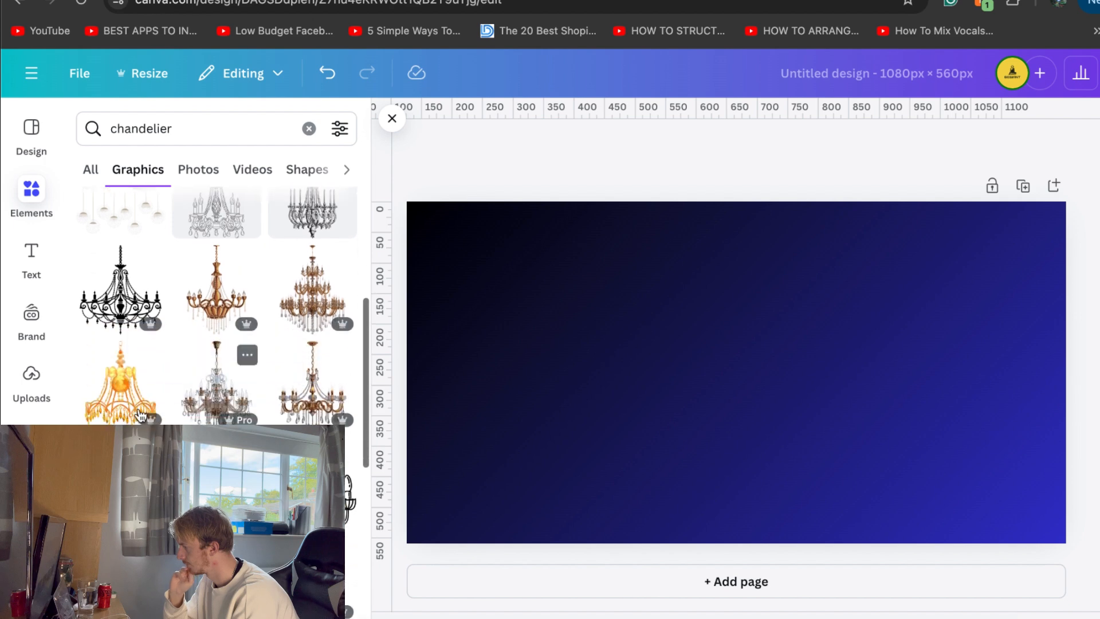
{"action": "left_click", "coordinate": [152, 416]}
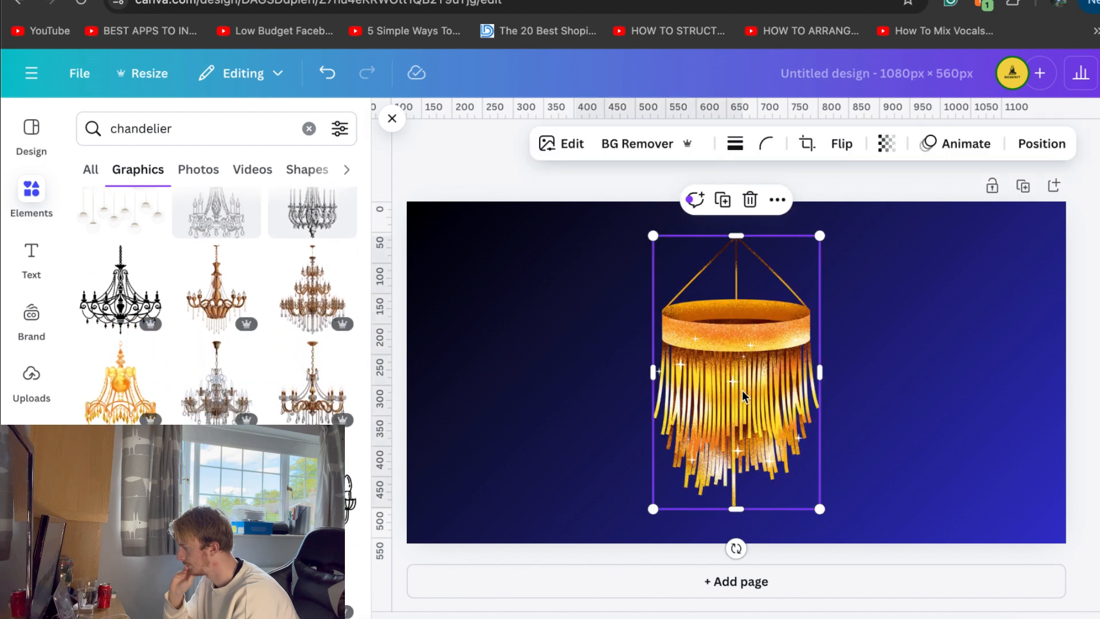
Tilt the chandelier clockwise, shrink it and place it at the centre of the page
{"action": "left_click_drag", "start_coordinate": [736, 548], "coordinate": [685, 542]}
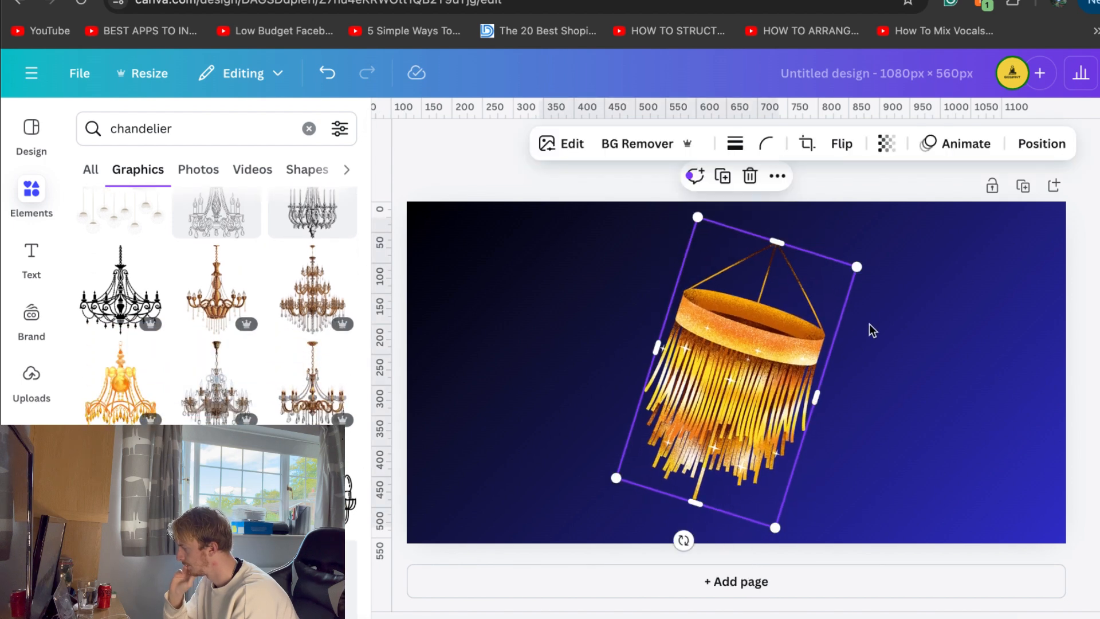
{"action": "left_click_drag", "start_coordinate": [857, 267], "coordinate": [785, 327]}
{"action": "left_click_drag", "start_coordinate": [730, 380], "coordinate": [756, 351]}
{"action": "key", "text": "Escape"}
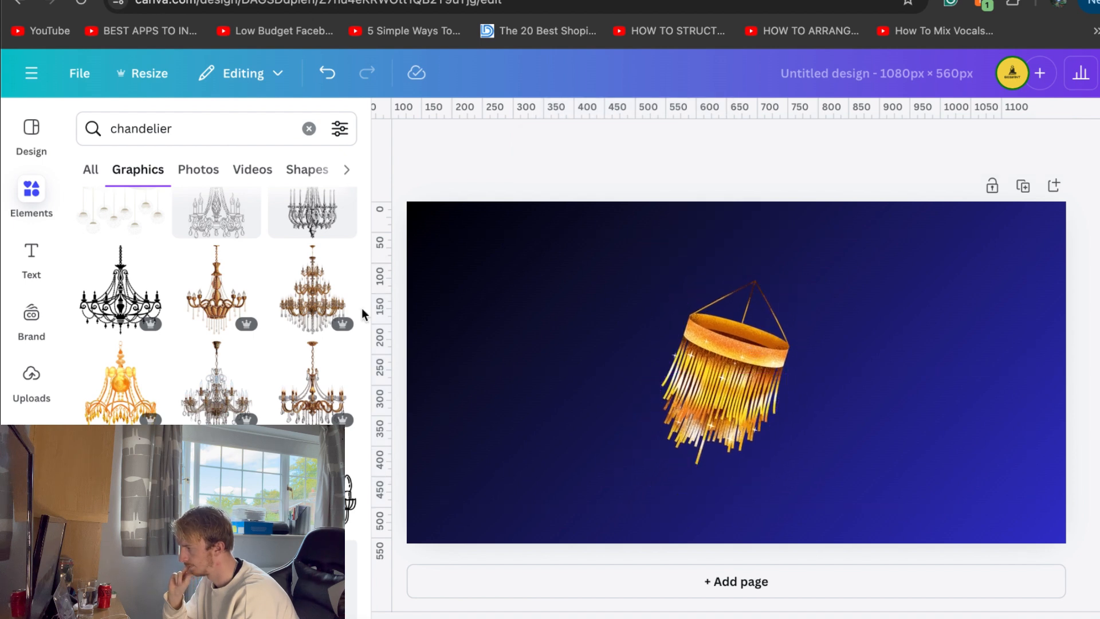
Search the elements library for moon
{"action": "left_click", "coordinate": [190, 117]}
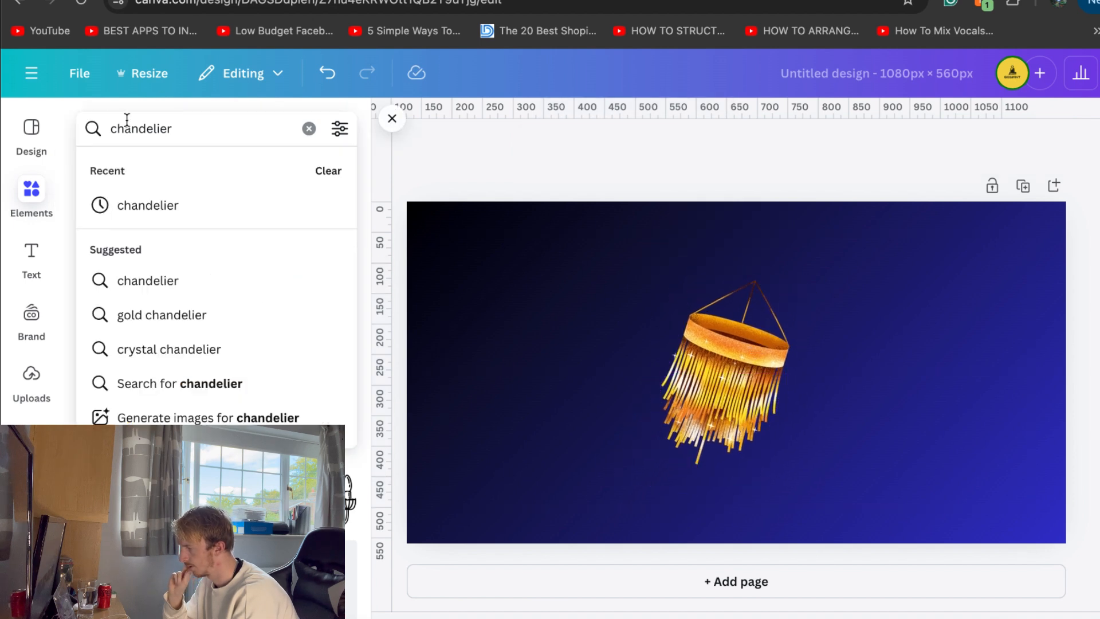
{"action": "left_click_drag", "start_coordinate": [183, 128], "coordinate": [56, 126]}
{"action": "type", "text": "moon"}
{"action": "key", "text": "Return"}
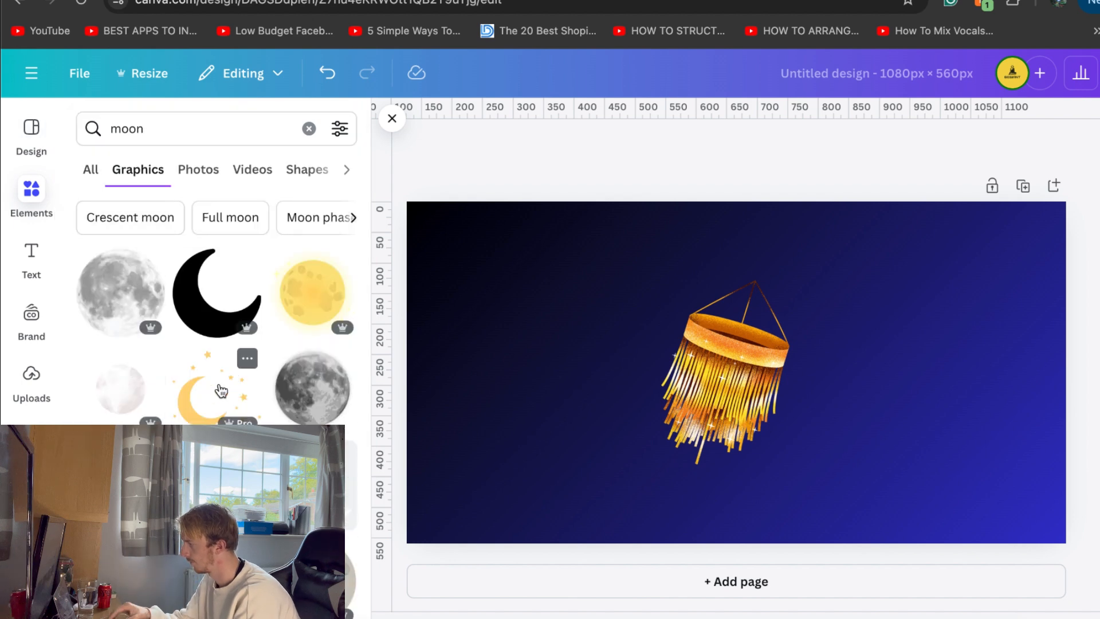
Insert the light grey full-moon graphic behind the chandelier, slightly enlarged and centred vertically on the page
{"action": "left_click", "coordinate": [121, 293]}
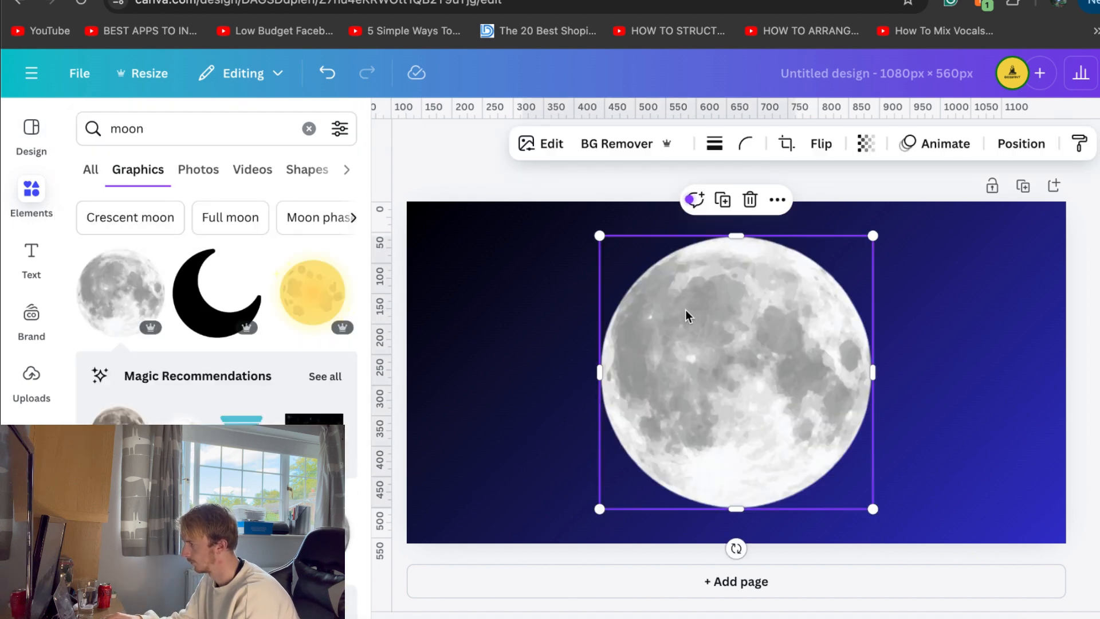
{"action": "left_click", "coordinate": [1022, 143]}
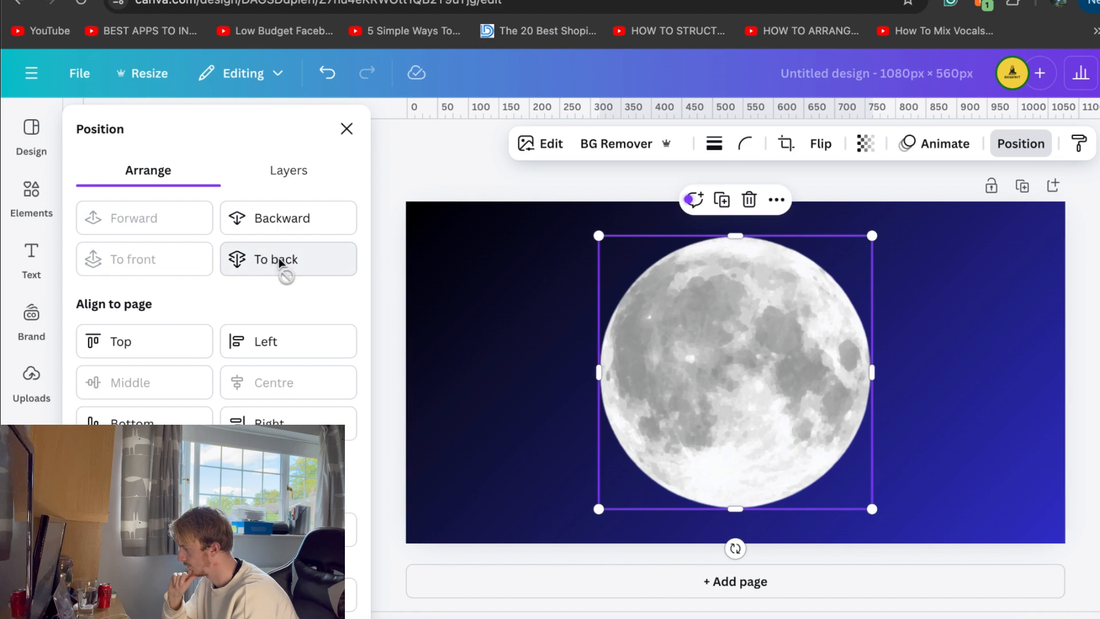
{"action": "left_click", "coordinate": [278, 259]}
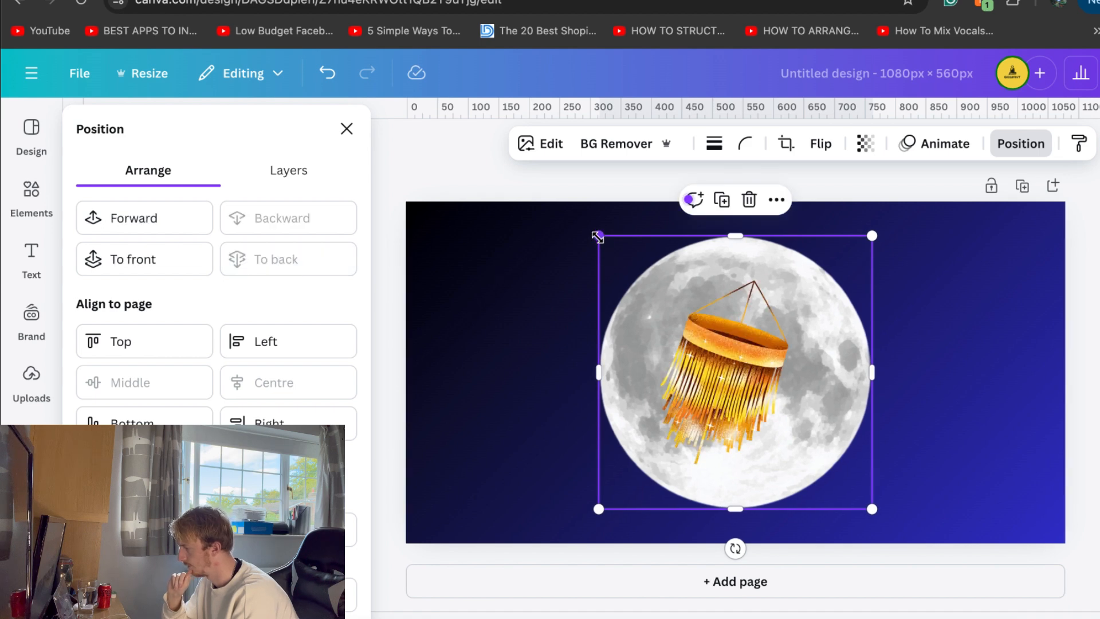
{"action": "left_click_drag", "start_coordinate": [598, 236], "coordinate": [580, 218]}
{"action": "left_click_drag", "start_coordinate": [611, 274], "coordinate": [611, 283]}
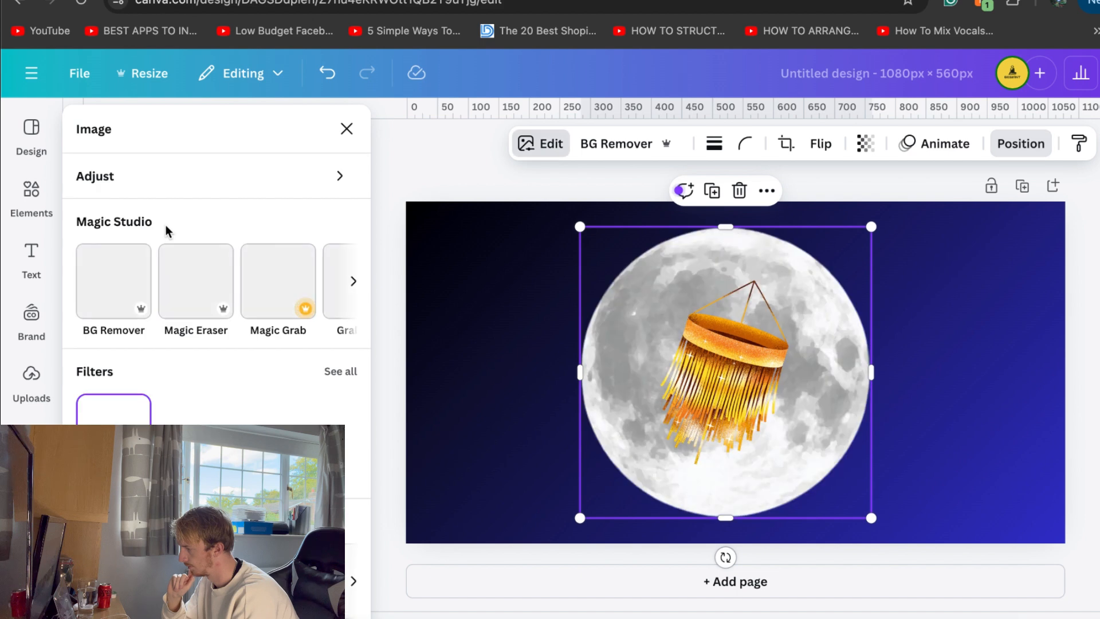
Set the light grey moon's sharpness to 100 and raise its vibrance slightly
{"action": "left_click", "coordinate": [209, 188]}
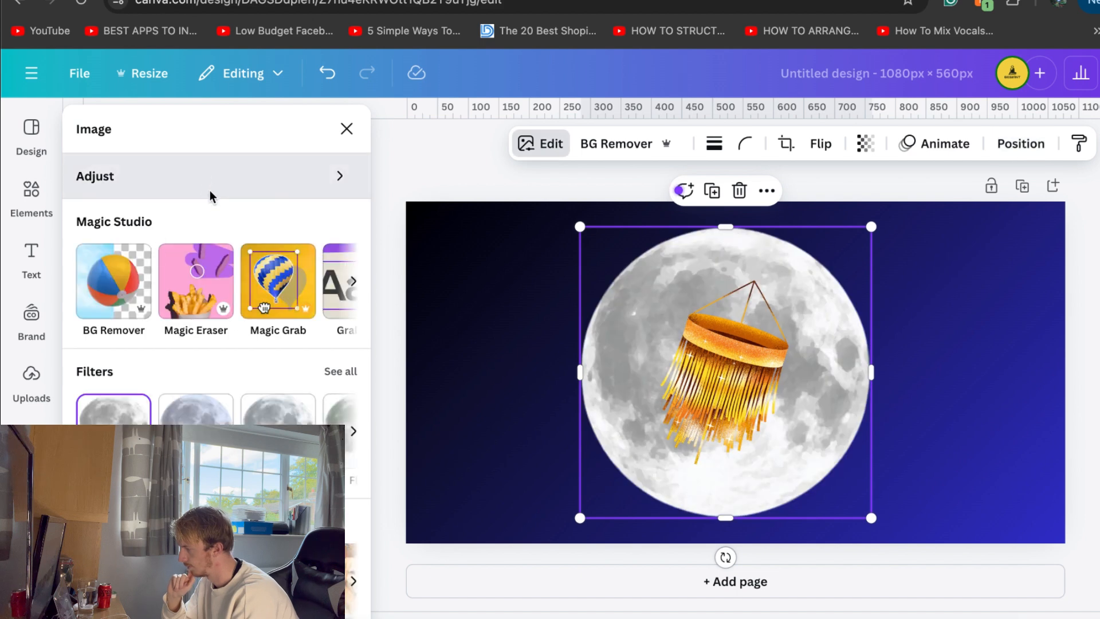
{"action": "scroll", "coordinate": [184, 277], "scroll_direction": "down", "scroll_amount": 15}
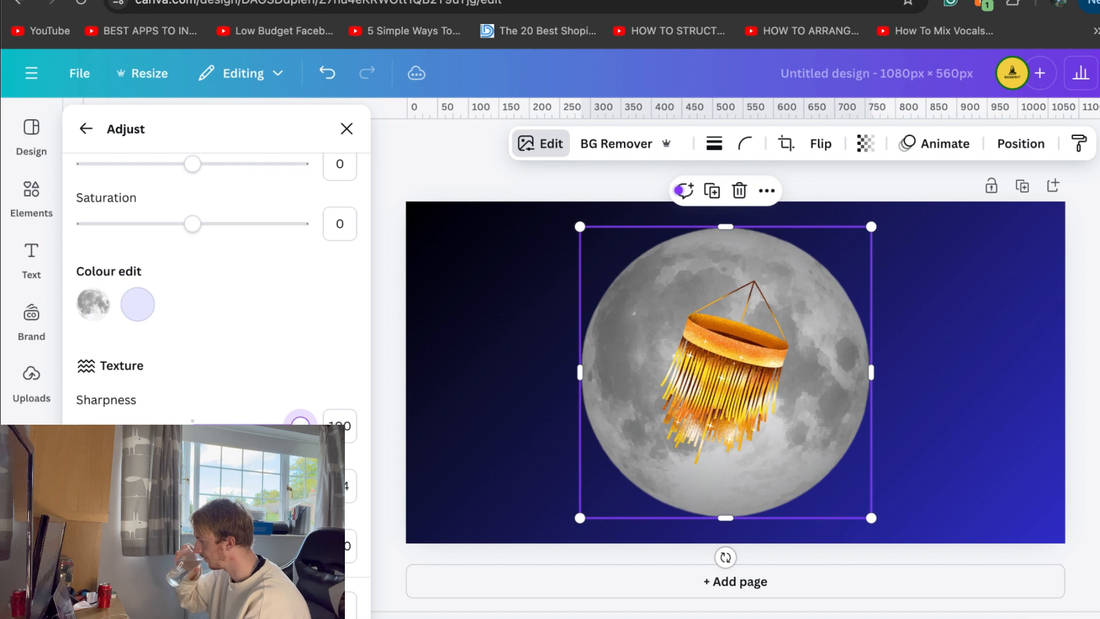
{"action": "scroll", "coordinate": [282, 356], "scroll_direction": "up", "scroll_amount": 2}
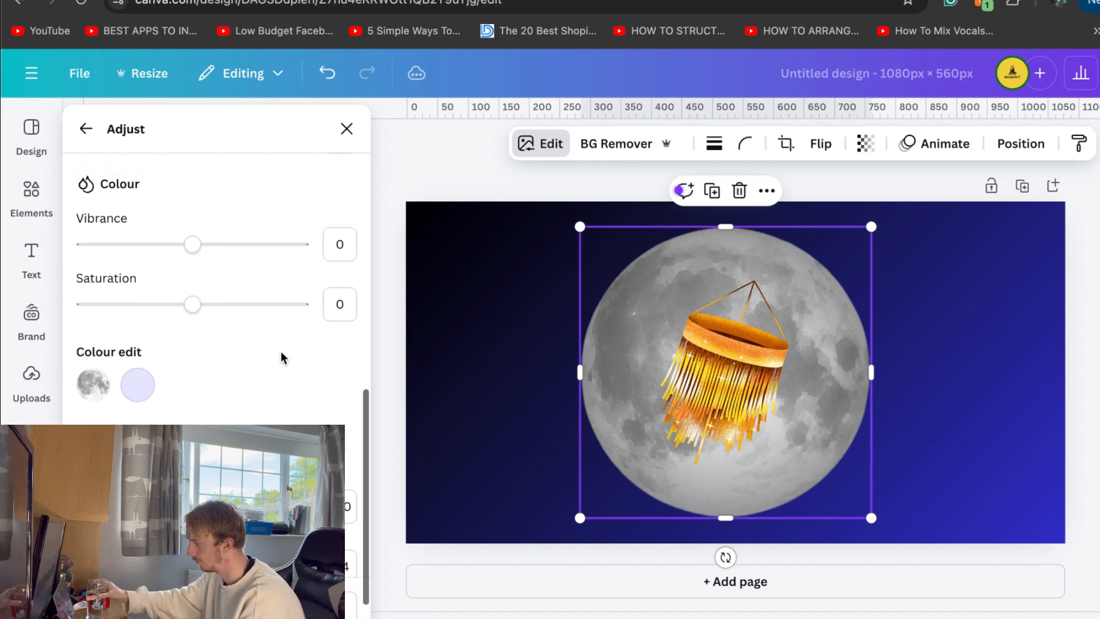
{"action": "scroll", "coordinate": [282, 356], "scroll_direction": "up", "scroll_amount": 4}
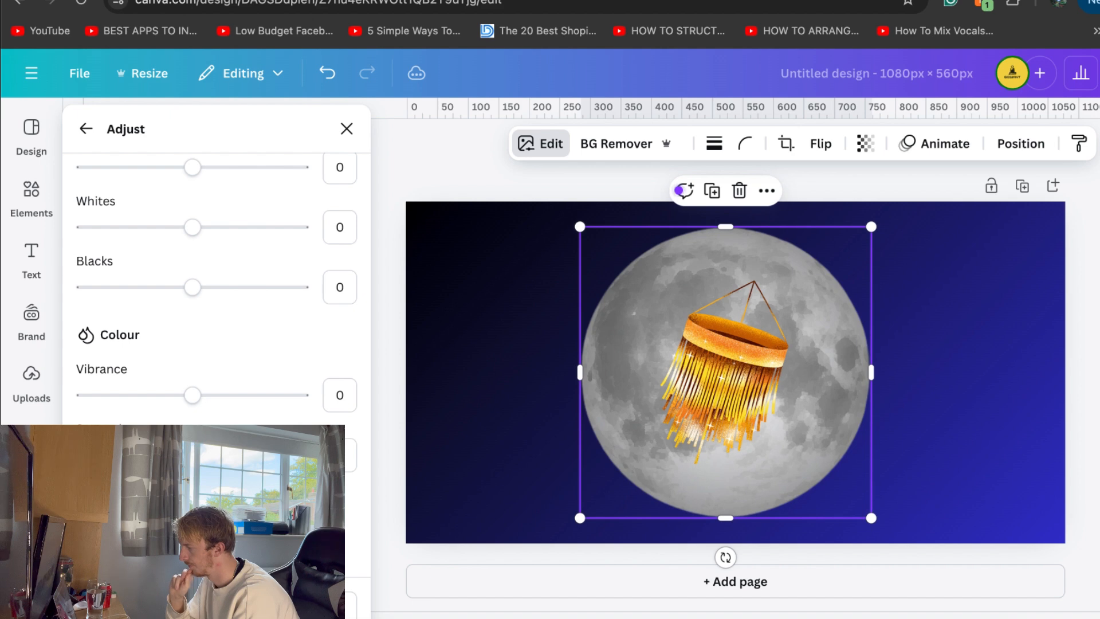
{"action": "mouse_move", "coordinate": [193, 396]}
{"action": "left_mouse_down"}
{"action": "mouse_move", "coordinate": [309, 403]}
{"action": "mouse_move", "coordinate": [211, 407]}
{"action": "left_mouse_up"}
Adjust the light grey moon's tones by changing blacks, lowering whites slightly, and setting highlights to 44 and shadows to -63
{"action": "scroll", "coordinate": [211, 408], "scroll_direction": "up", "scroll_amount": 5}
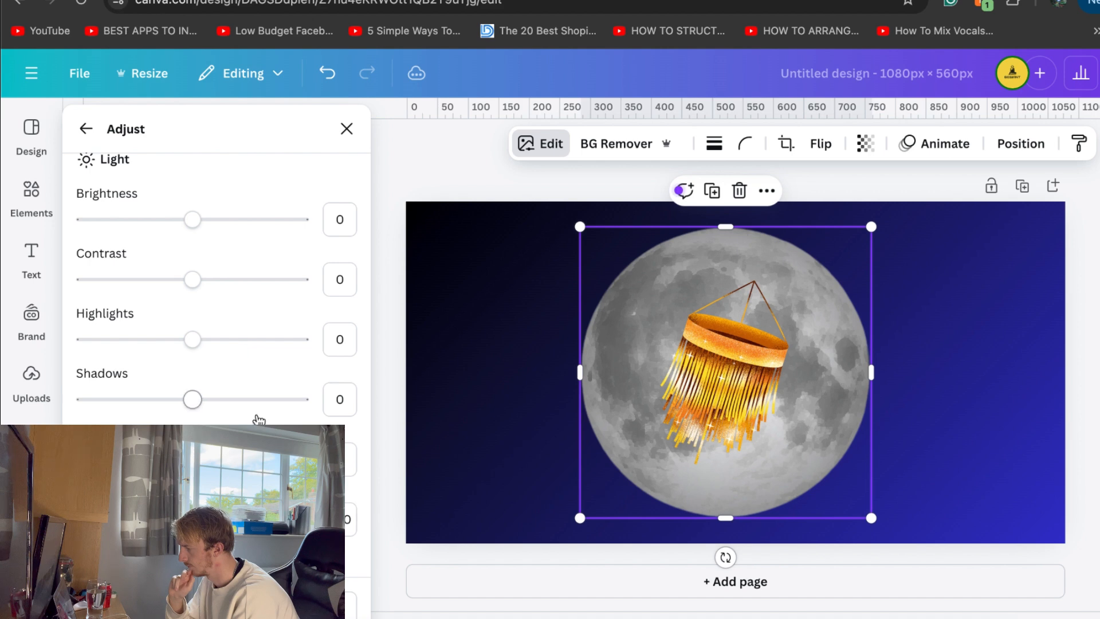
{"action": "scroll", "coordinate": [259, 420], "scroll_direction": "up", "scroll_amount": 2}
{"action": "scroll", "coordinate": [255, 417], "scroll_direction": "down", "scroll_amount": 3}
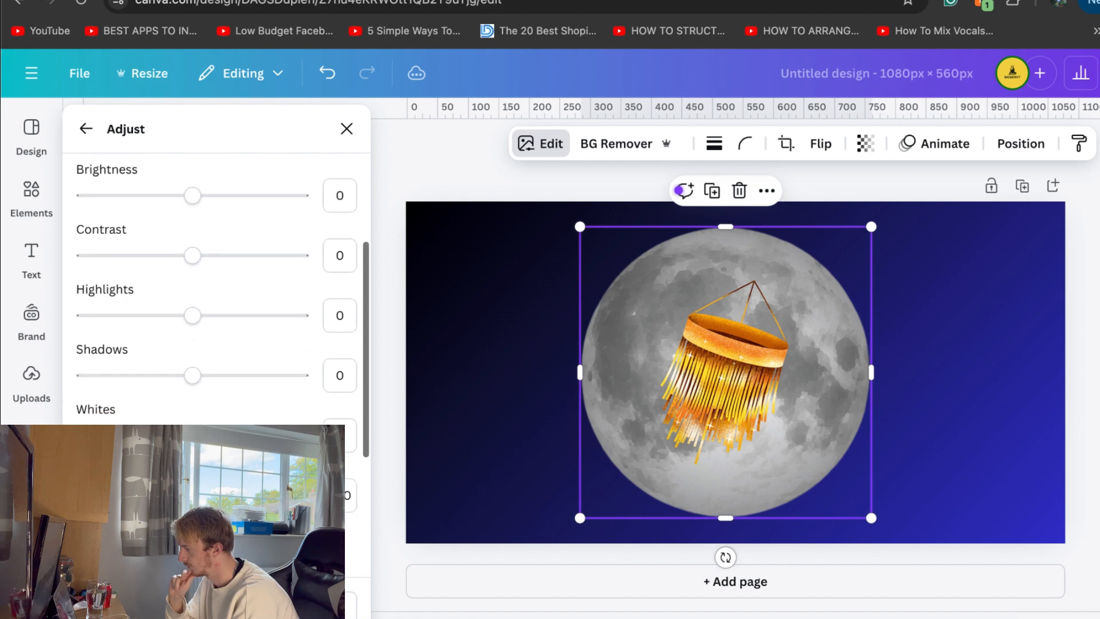
{"action": "left_click_drag", "start_coordinate": [303, 496], "coordinate": [249, 496]}
{"action": "mouse_move", "coordinate": [193, 436]}
{"action": "left_mouse_down"}
{"action": "mouse_move", "coordinate": [121, 436]}
{"action": "mouse_move", "coordinate": [274, 436]}
{"action": "mouse_move", "coordinate": [176, 435]}
{"action": "left_mouse_up"}
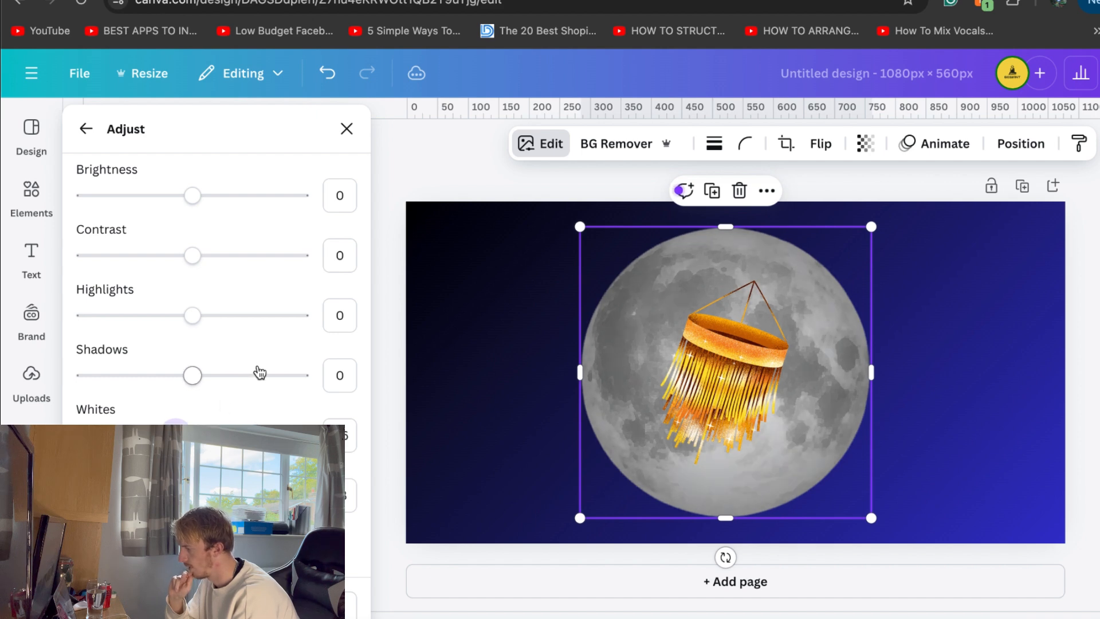
{"action": "scroll", "coordinate": [232, 392], "scroll_direction": "up", "scroll_amount": 1}
{"action": "left_click", "coordinate": [241, 367]}
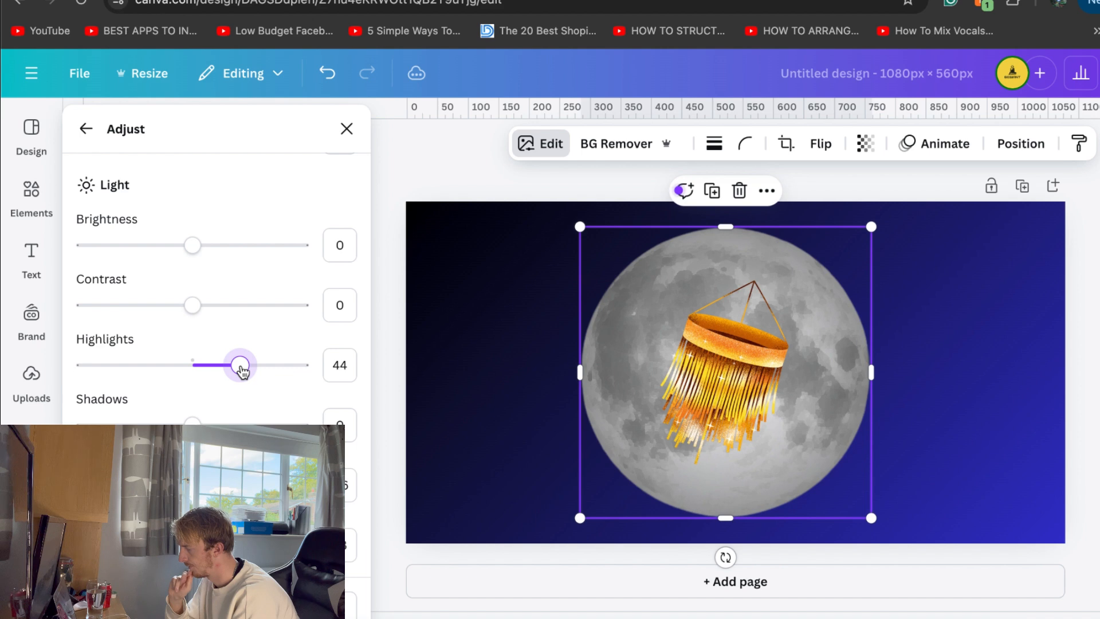
{"action": "left_click_drag", "start_coordinate": [193, 422], "coordinate": [123, 423]}
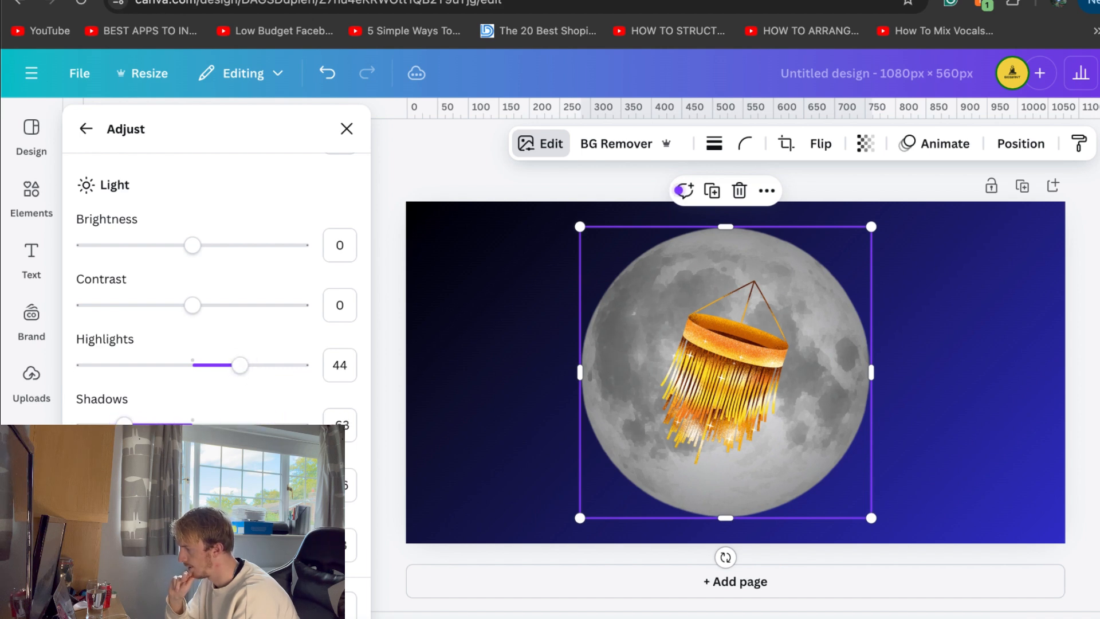
Set the chandelier's brightness to -45 and increase its contrast
{"action": "left_click", "coordinate": [745, 352]}
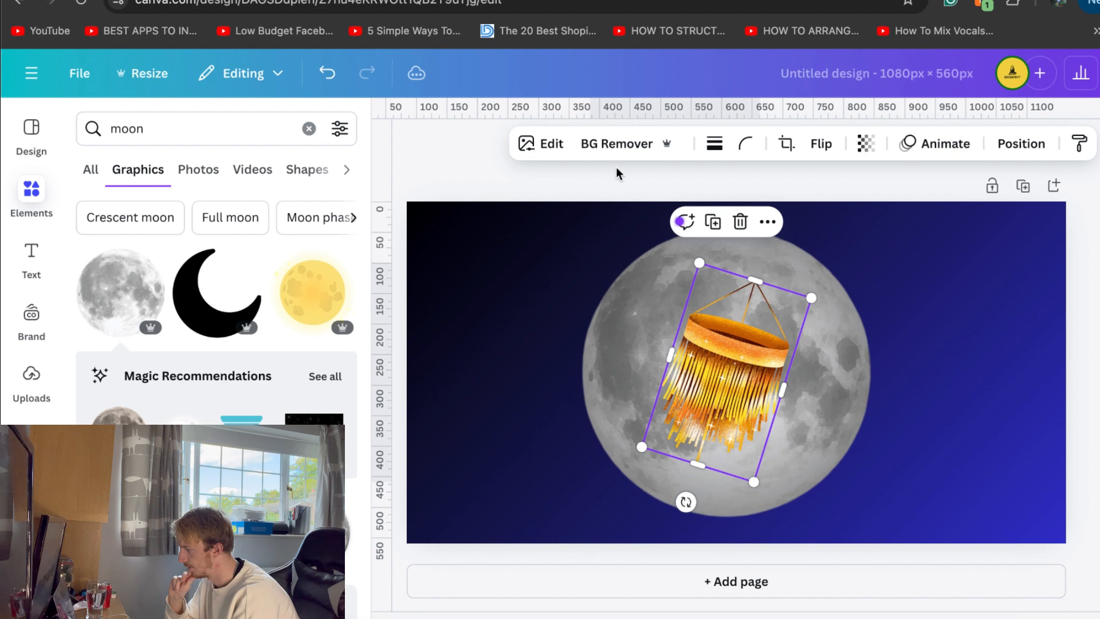
{"action": "left_click", "coordinate": [558, 146]}
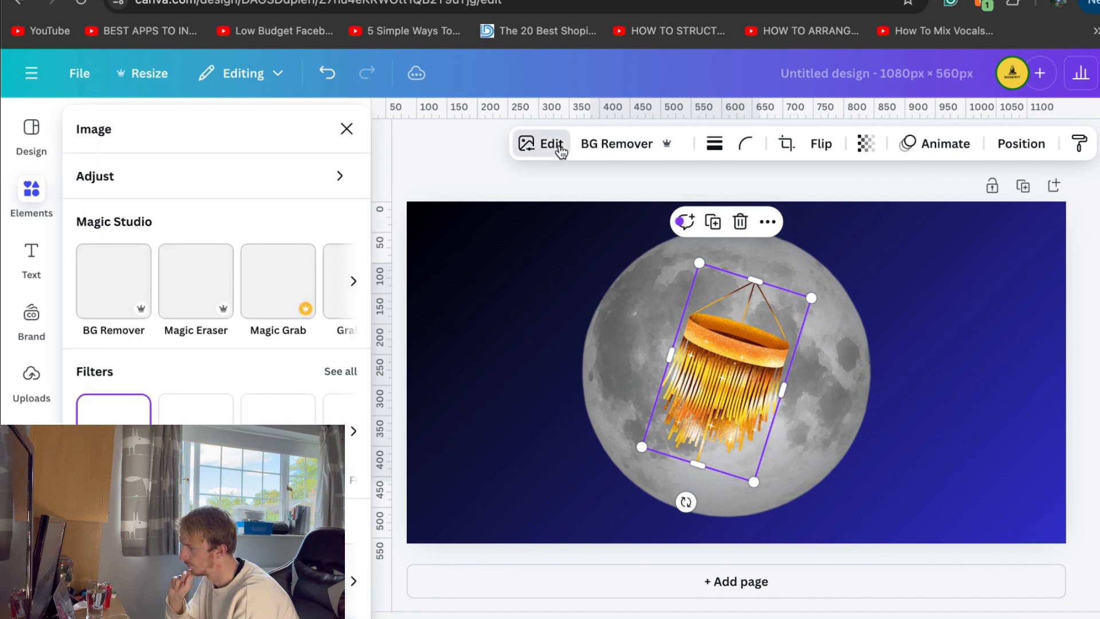
{"action": "left_click", "coordinate": [194, 193]}
{"action": "scroll", "coordinate": [181, 339], "scroll_direction": "down", "scroll_amount": 3}
{"action": "mouse_move", "coordinate": [128, 318]}
{"action": "left_mouse_down"}
{"action": "mouse_move", "coordinate": [232, 323]}
{"action": "mouse_move", "coordinate": [145, 323]}
{"action": "left_mouse_up"}
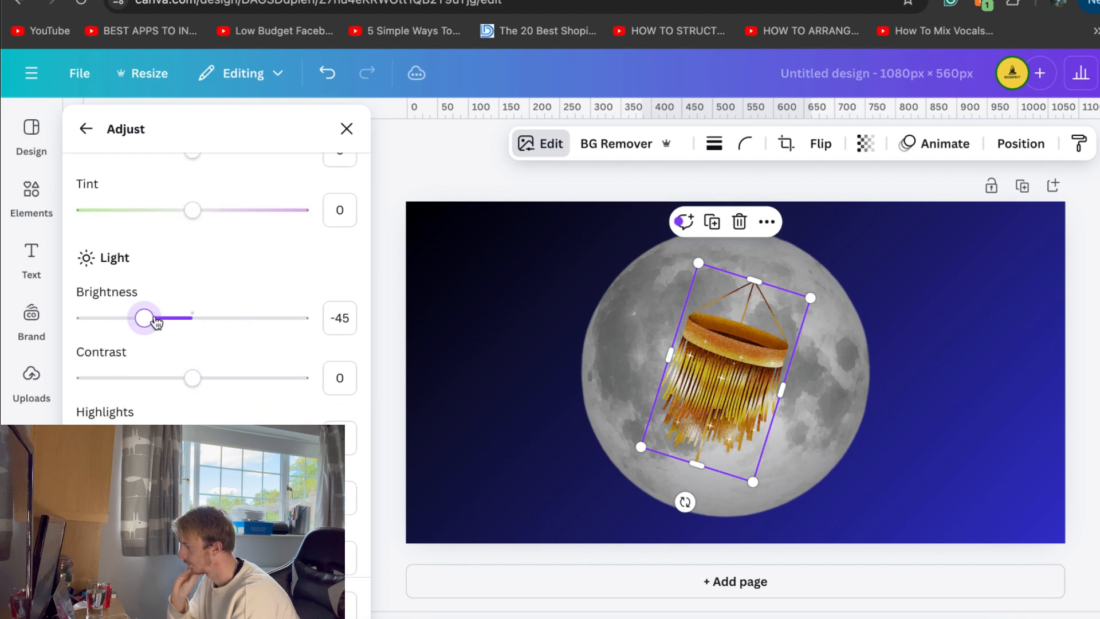
{"action": "left_click_drag", "start_coordinate": [195, 379], "coordinate": [232, 388]}
{"action": "scroll", "coordinate": [233, 367], "scroll_direction": "down", "scroll_amount": 7}
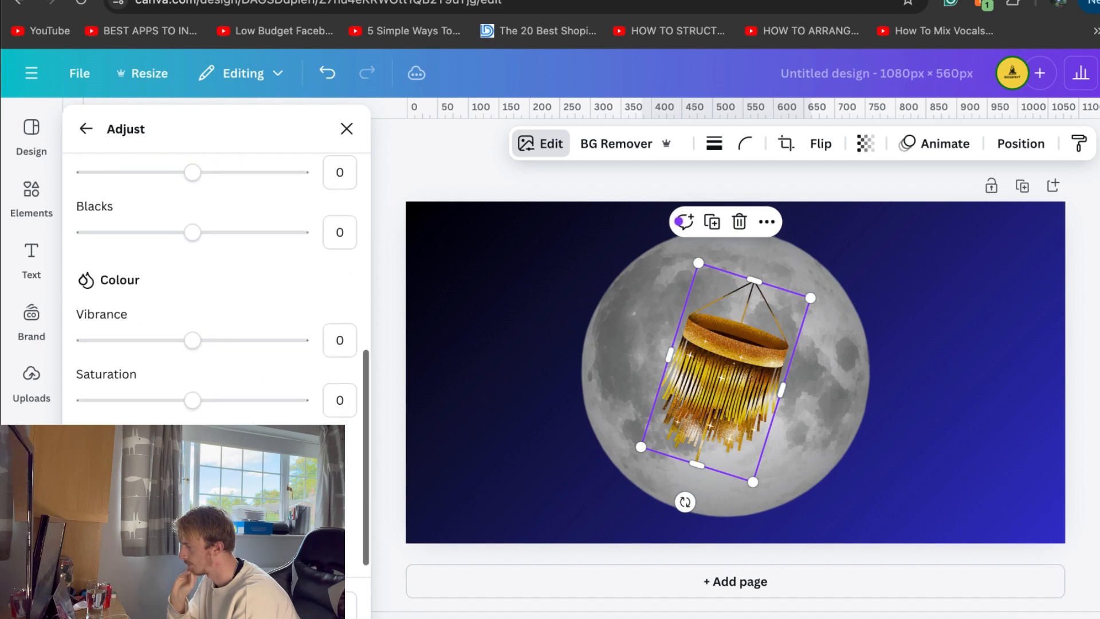
Set the chandelier's vibrance and sharpness to 100
{"action": "left_click_drag", "start_coordinate": [238, 351], "coordinate": [345, 338]}
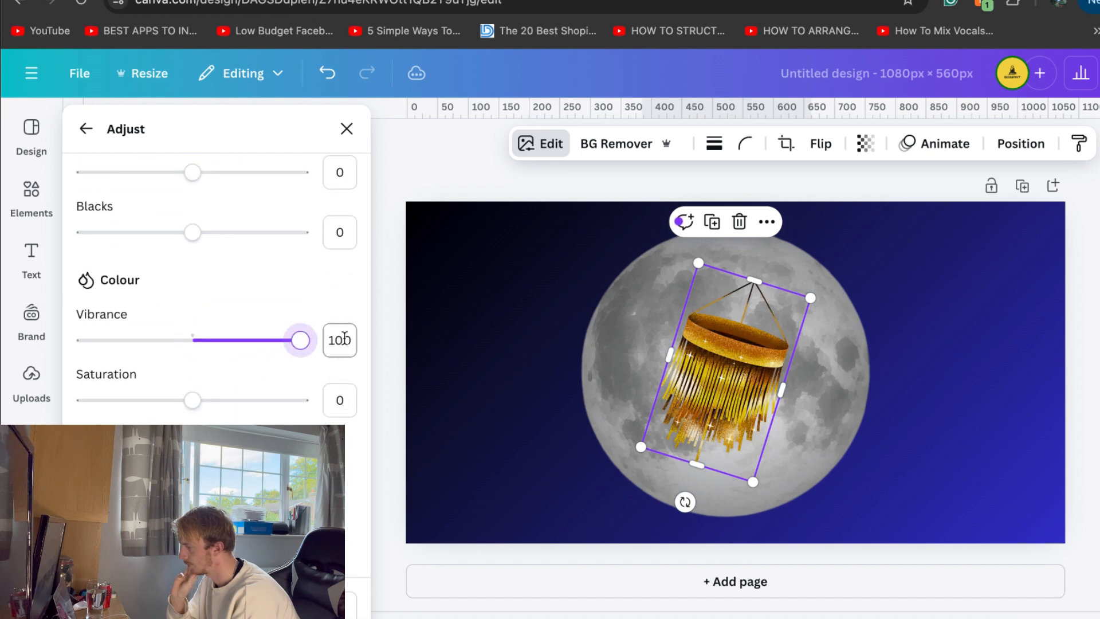
{"action": "scroll", "coordinate": [244, 420], "scroll_direction": "down", "scroll_amount": 3}
{"action": "left_click_drag", "start_coordinate": [192, 423], "coordinate": [353, 427]}
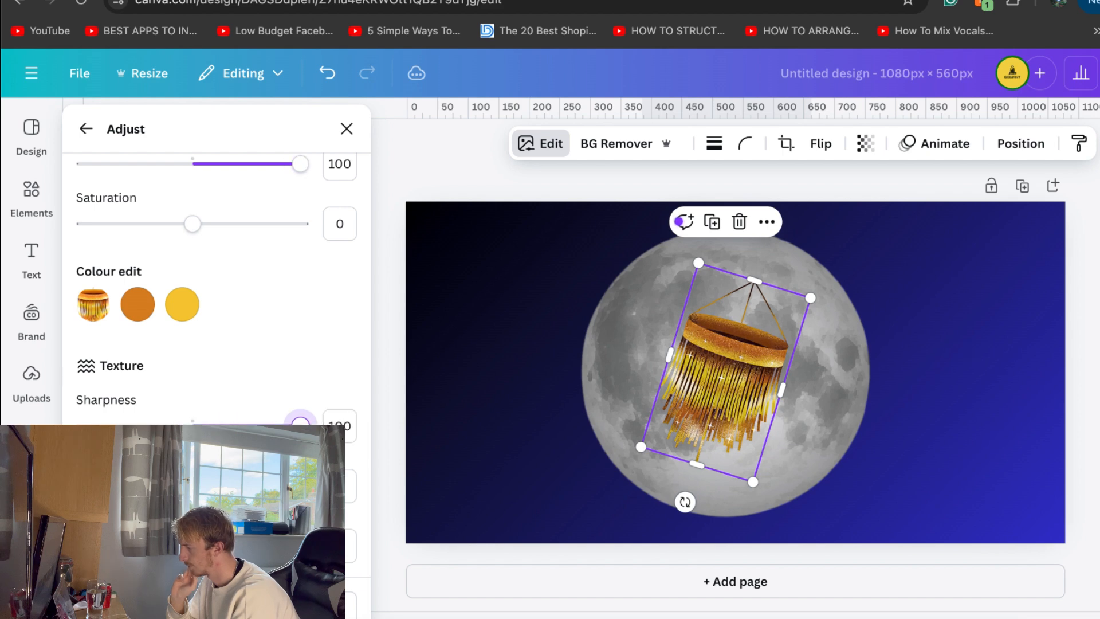
{"action": "key", "text": "Escape"}
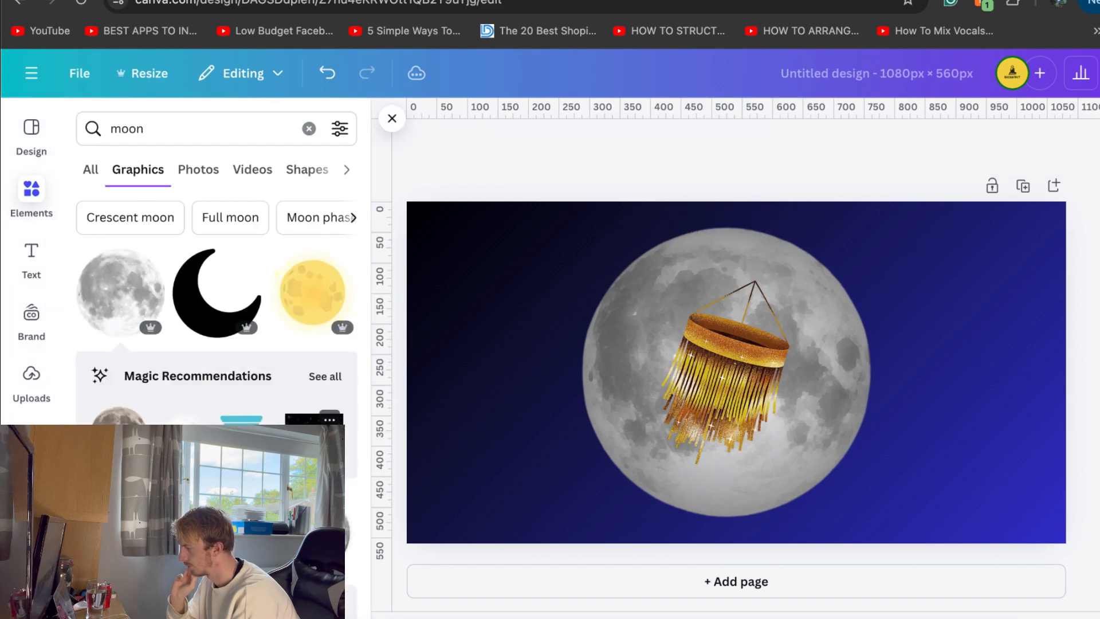
Delete the light grey moon behind the chandelier
{"action": "scroll", "coordinate": [217, 344], "scroll_direction": "down", "scroll_amount": 3}
{"action": "left_click", "coordinate": [709, 254]}
{"action": "key", "text": "Delete"}
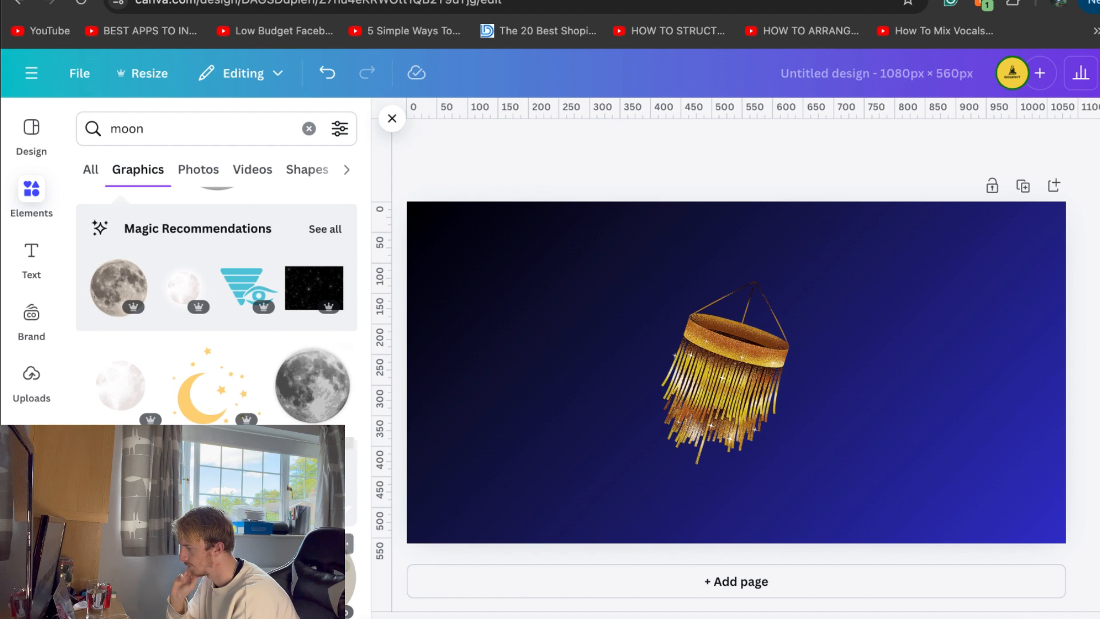
Try a darker grey glowing moon graphic, enlarged across the middle of the page, and remove it
{"action": "left_click", "coordinate": [312, 385]}
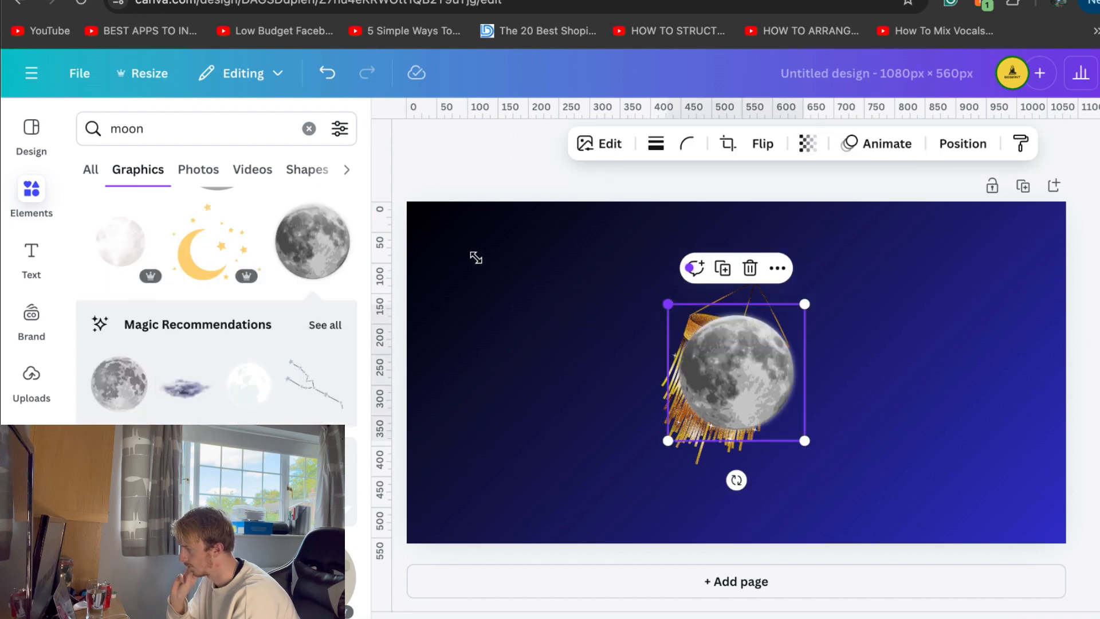
{"action": "left_click_drag", "start_coordinate": [484, 260], "coordinate": [474, 260]}
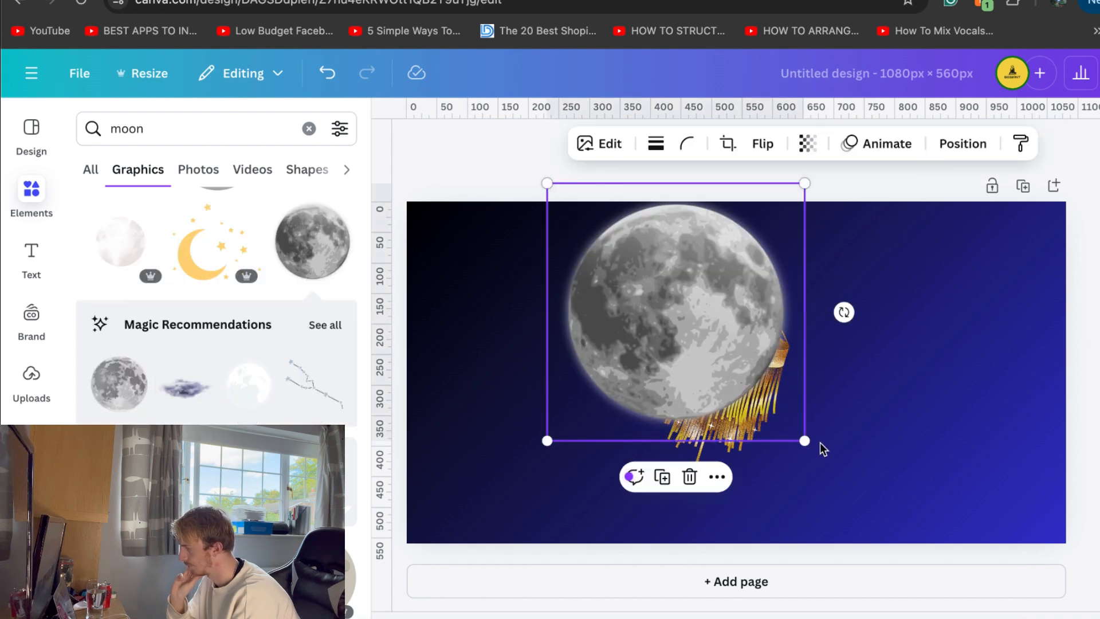
{"action": "left_click_drag", "start_coordinate": [805, 443], "coordinate": [896, 509]}
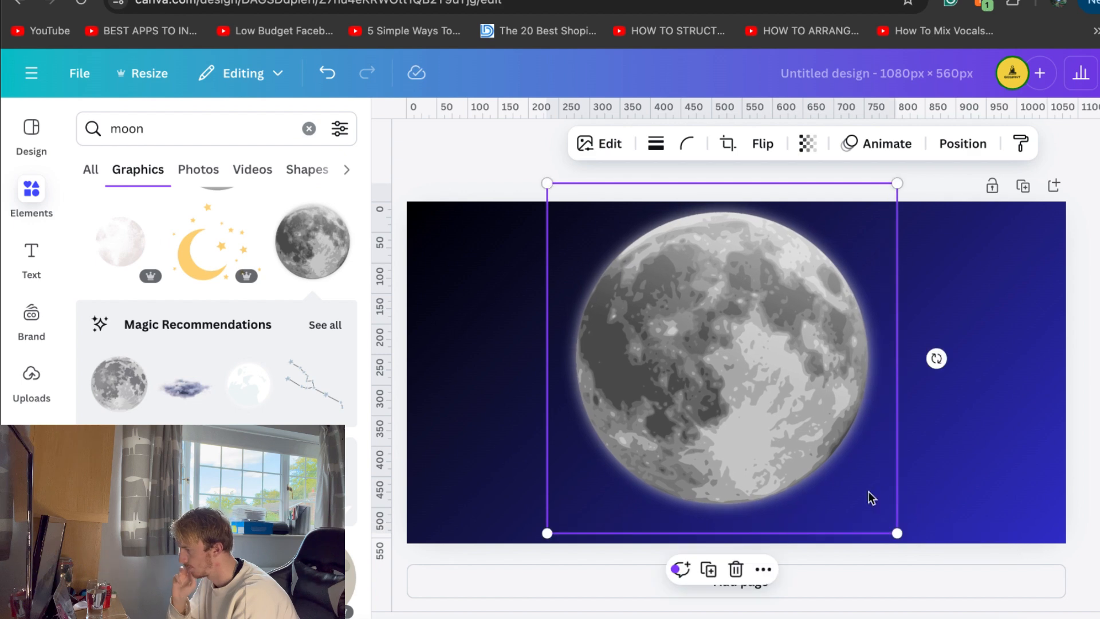
{"action": "left_click_drag", "start_coordinate": [820, 452], "coordinate": [818, 452]}
{"action": "key", "text": "Delete"}
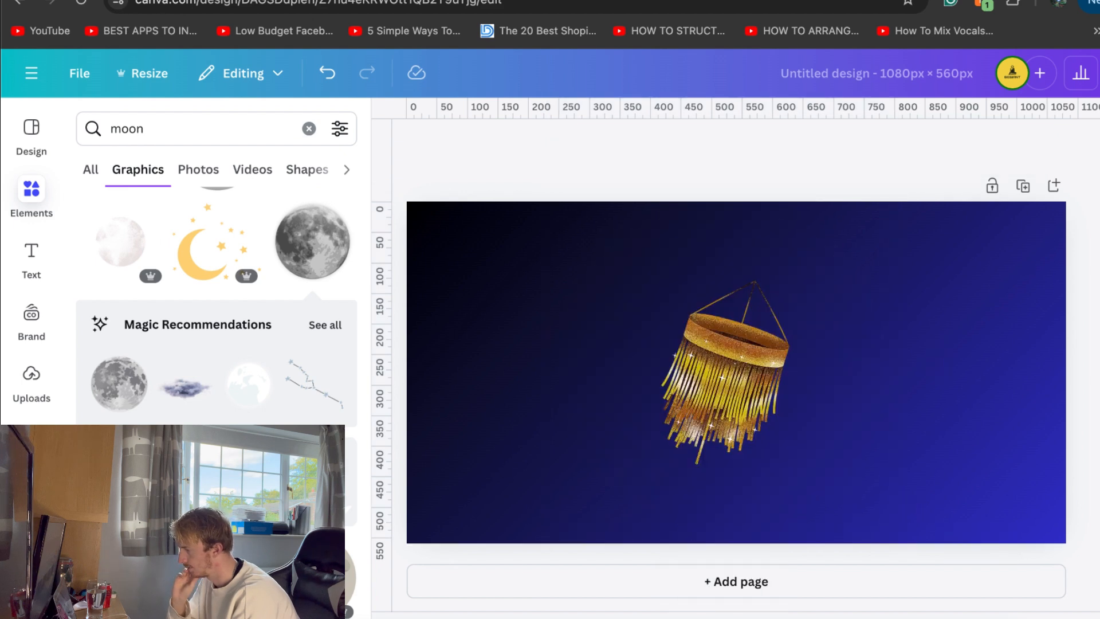
Add the golden full moon from the moon photo results and send it to the back, behind the chandelier
{"action": "scroll", "coordinate": [246, 230], "scroll_direction": "down", "scroll_amount": 5}
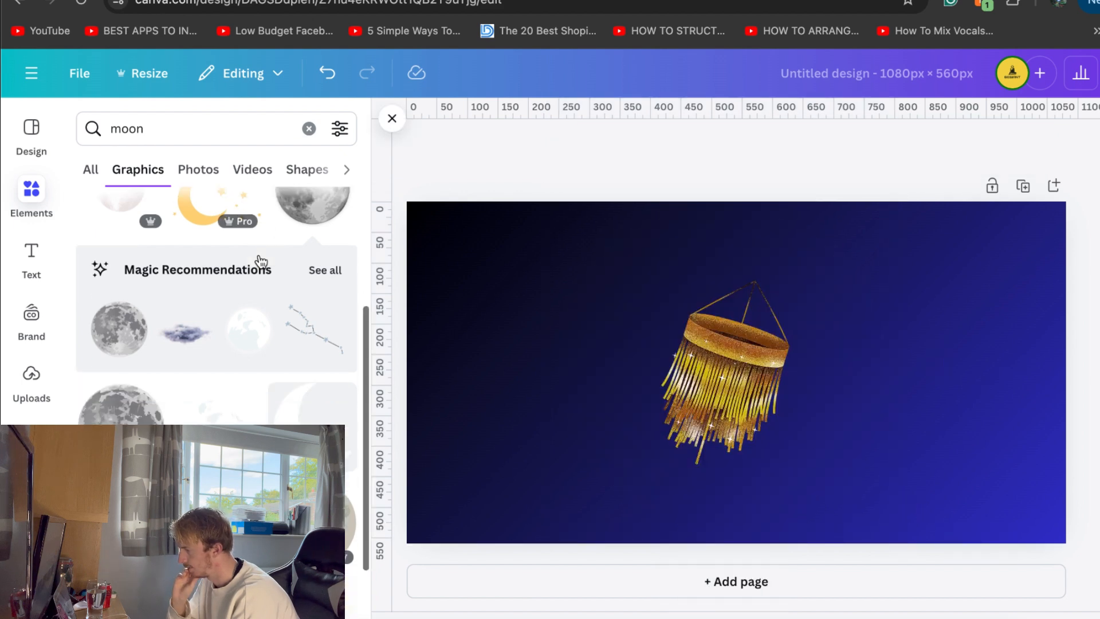
{"action": "left_click", "coordinate": [198, 170]}
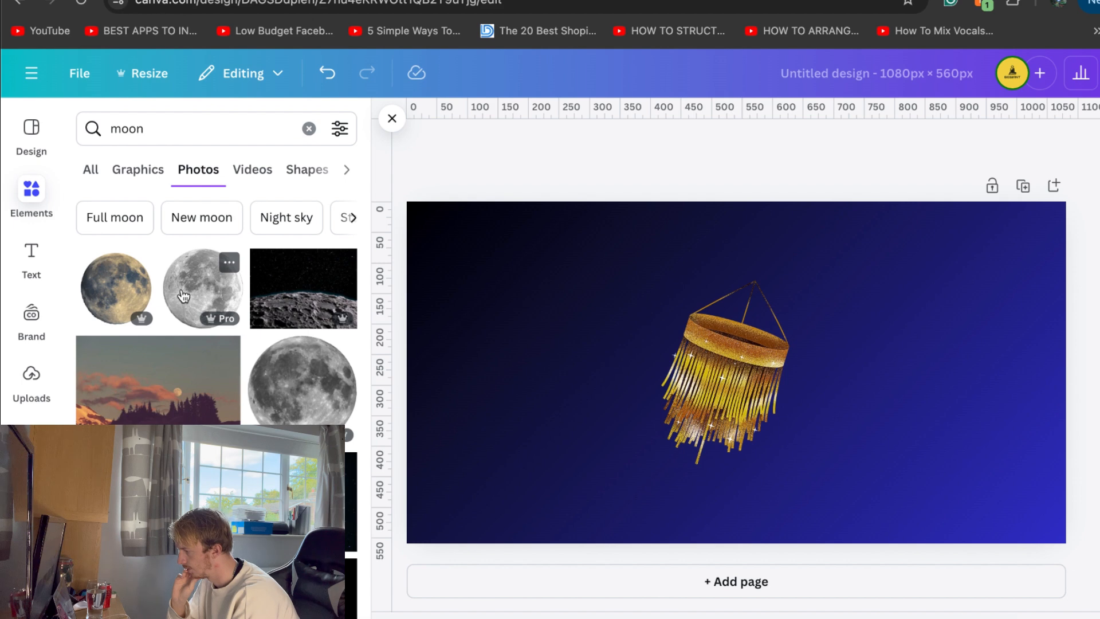
{"action": "left_click", "coordinate": [157, 378]}
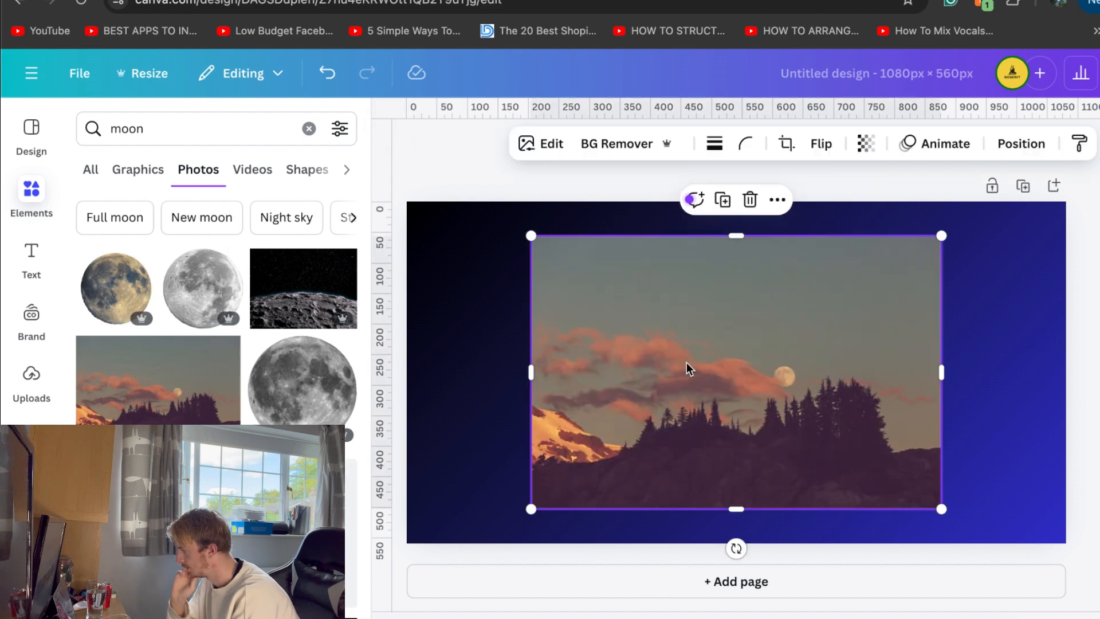
{"action": "key", "text": "Delete"}
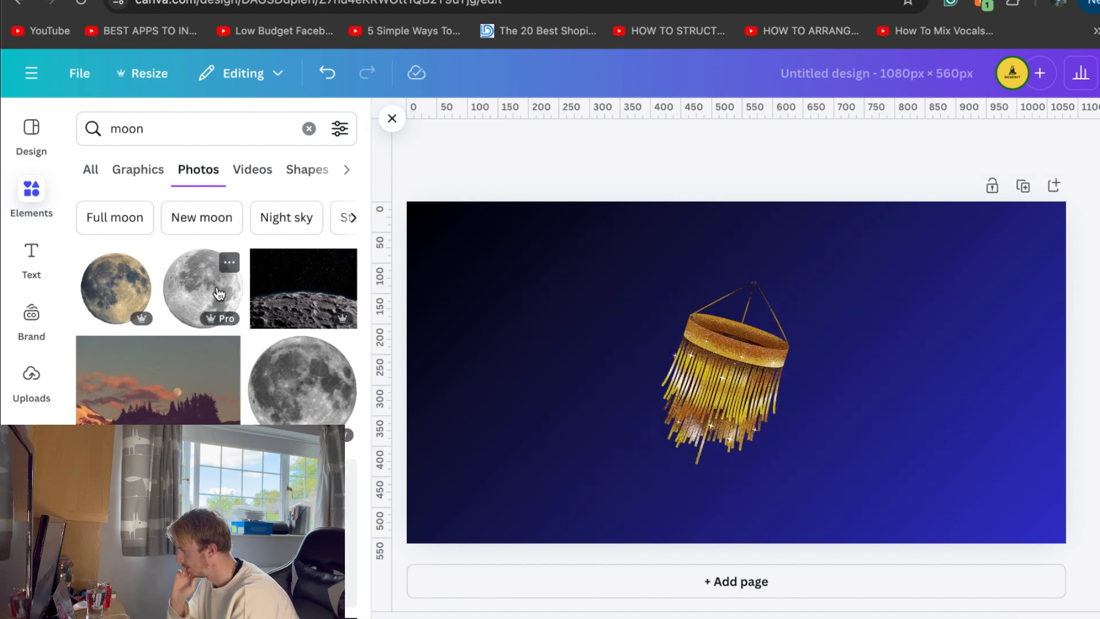
{"action": "left_click", "coordinate": [111, 298]}
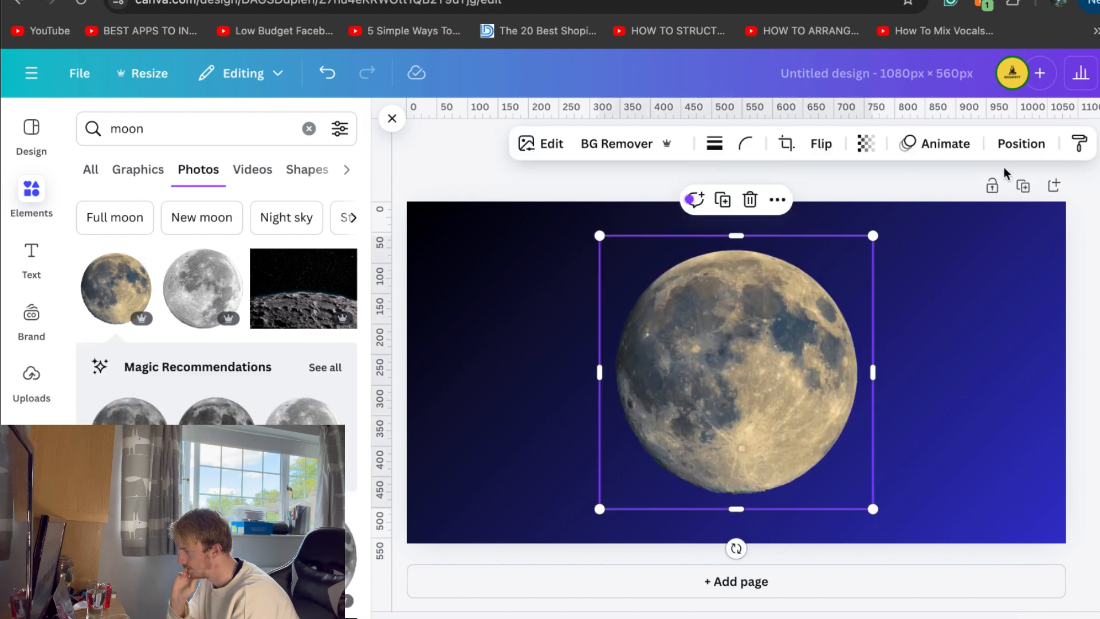
{"action": "left_click", "coordinate": [1021, 143]}
{"action": "left_click", "coordinate": [308, 258]}
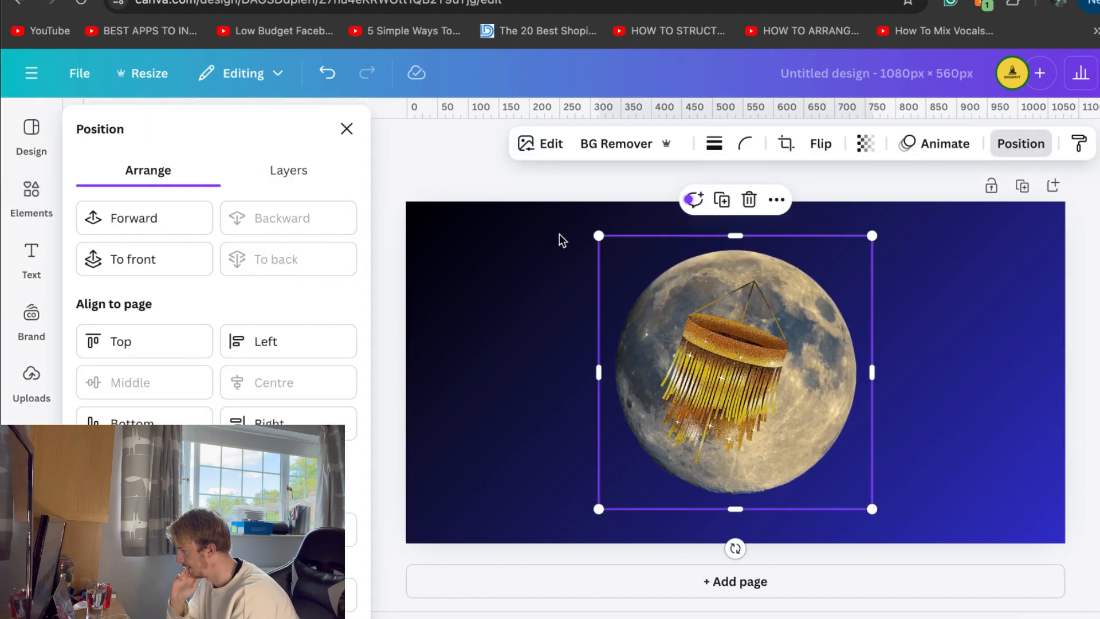
Enlarge the golden moon to almost the full page height and reposition it around the chandelier
{"action": "left_click_drag", "start_coordinate": [584, 240], "coordinate": [519, 232]}
{"action": "left_click_drag", "start_coordinate": [596, 295], "coordinate": [609, 316]}
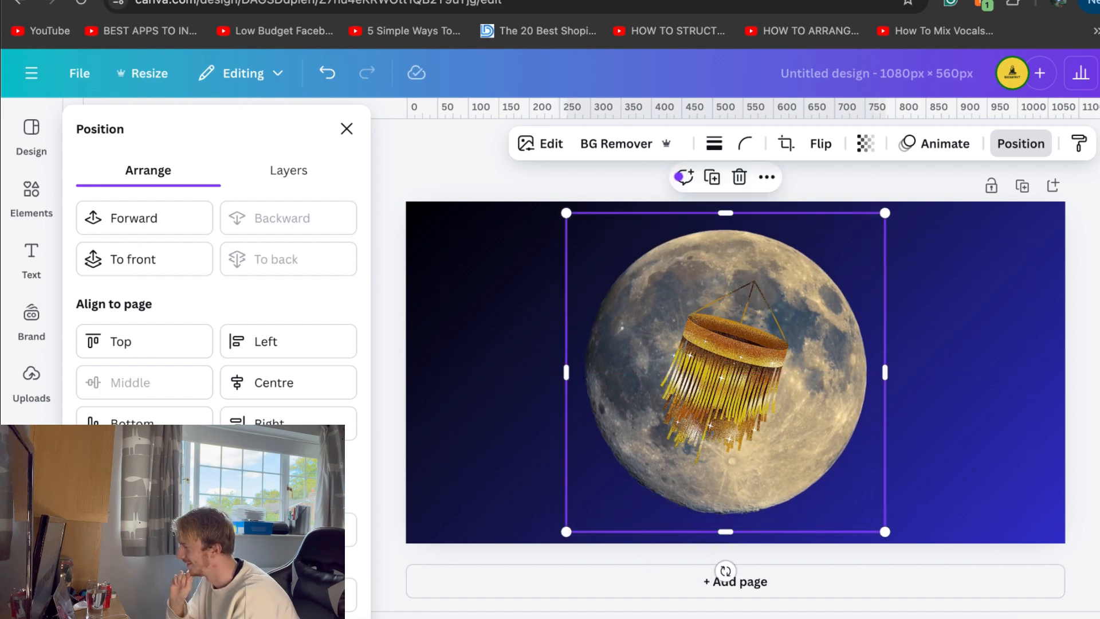
{"action": "key", "text": "Escape"}
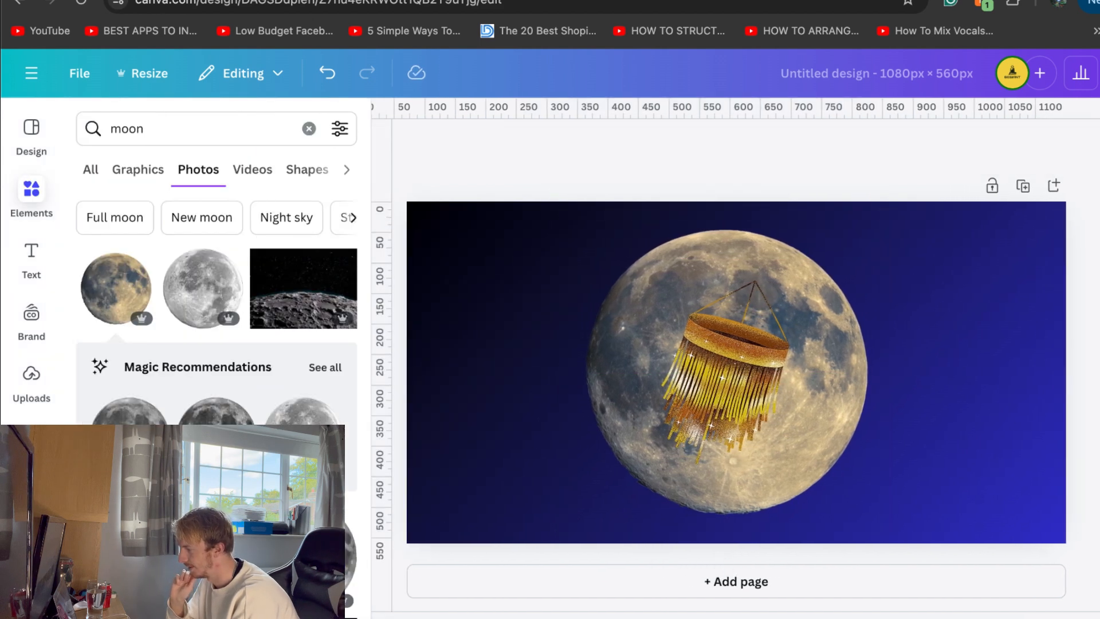
Search the graphics library for "stars"
{"action": "left_click", "coordinate": [165, 128]}
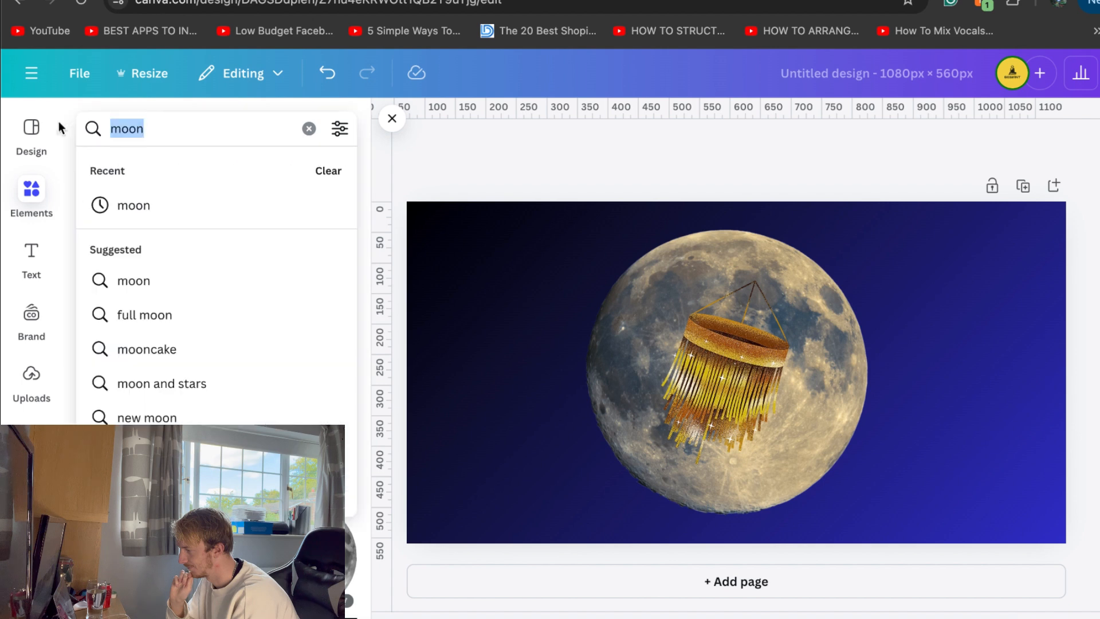
{"action": "type", "text": "stra"}
{"action": "key", "text": "BackSpace"}
{"action": "key", "text": "BackSpace"}
{"action": "type", "text": "ars"}
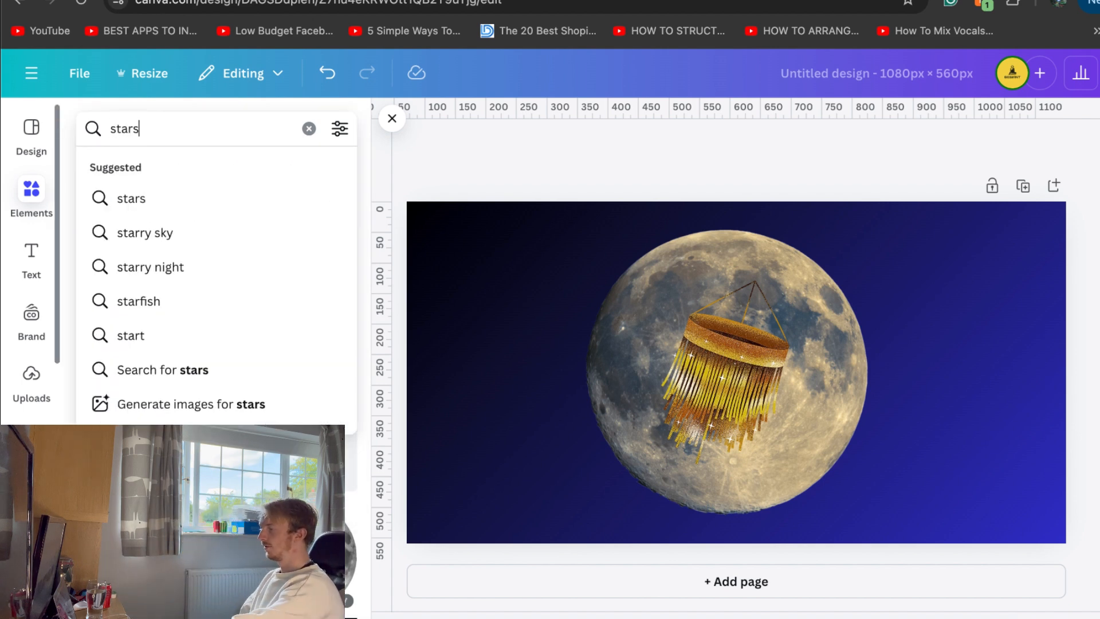
{"action": "key", "text": "Return"}
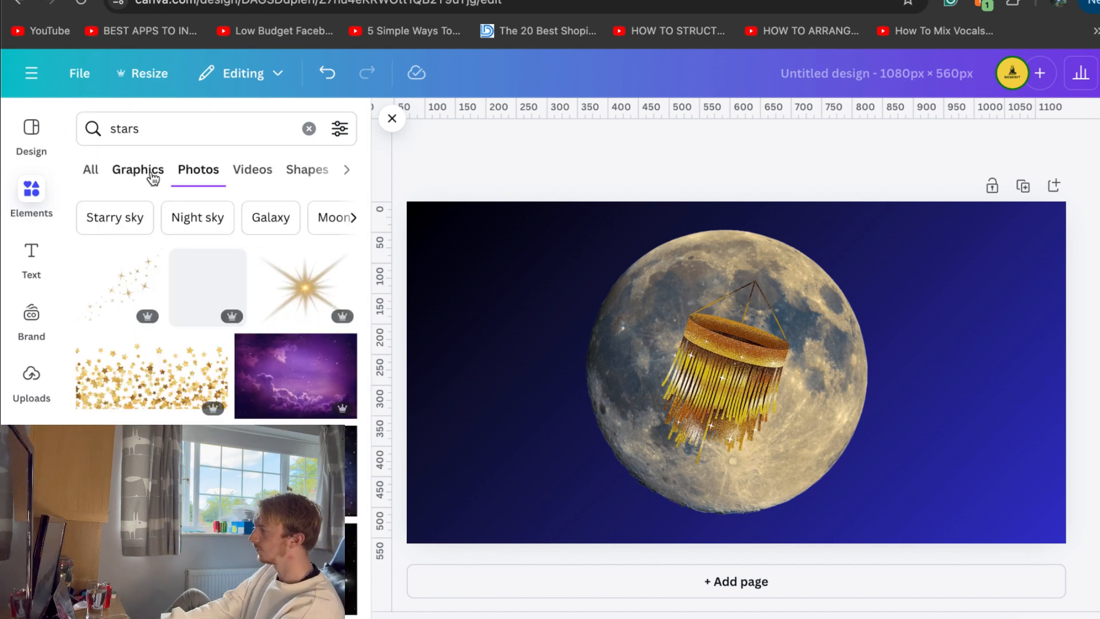
{"action": "left_click", "coordinate": [152, 176]}
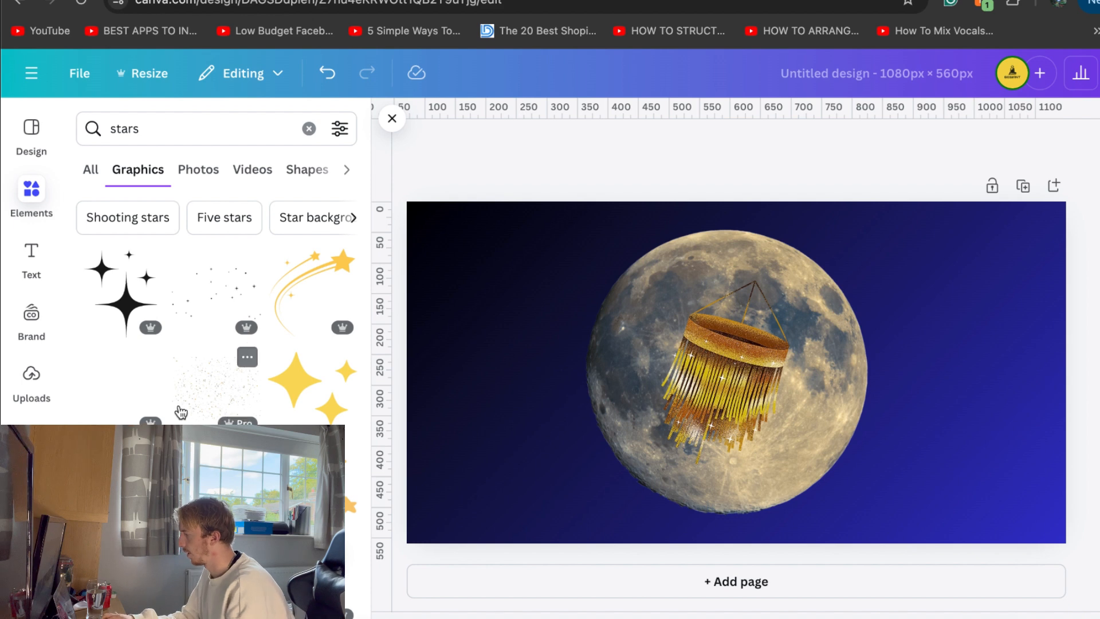
Add the gold and white scattered stars graphic and size it to fill the upper-left part of the page, about half its width
{"action": "left_click", "coordinate": [200, 398]}
{"action": "left_click_drag", "start_coordinate": [642, 305], "coordinate": [358, 214]}
{"action": "left_click_drag", "start_coordinate": [627, 333], "coordinate": [618, 392]}
{"action": "left_click_drag", "start_coordinate": [819, 502], "coordinate": [717, 455]}
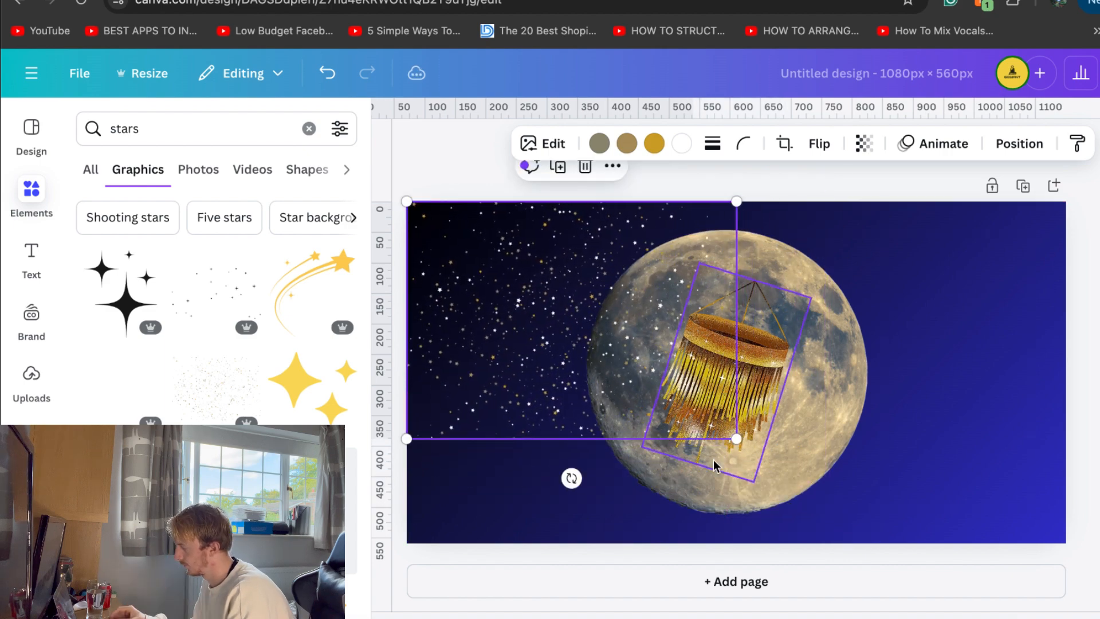
Place copies of the scattered stars over the lower-left, upper-right and lower-right areas, enlarging the right-hand copy to reach the page edge
{"action": "left_click_drag", "start_coordinate": [664, 309], "coordinate": [654, 539]}
{"action": "left_click_drag", "start_coordinate": [665, 483], "coordinate": [956, 249]}
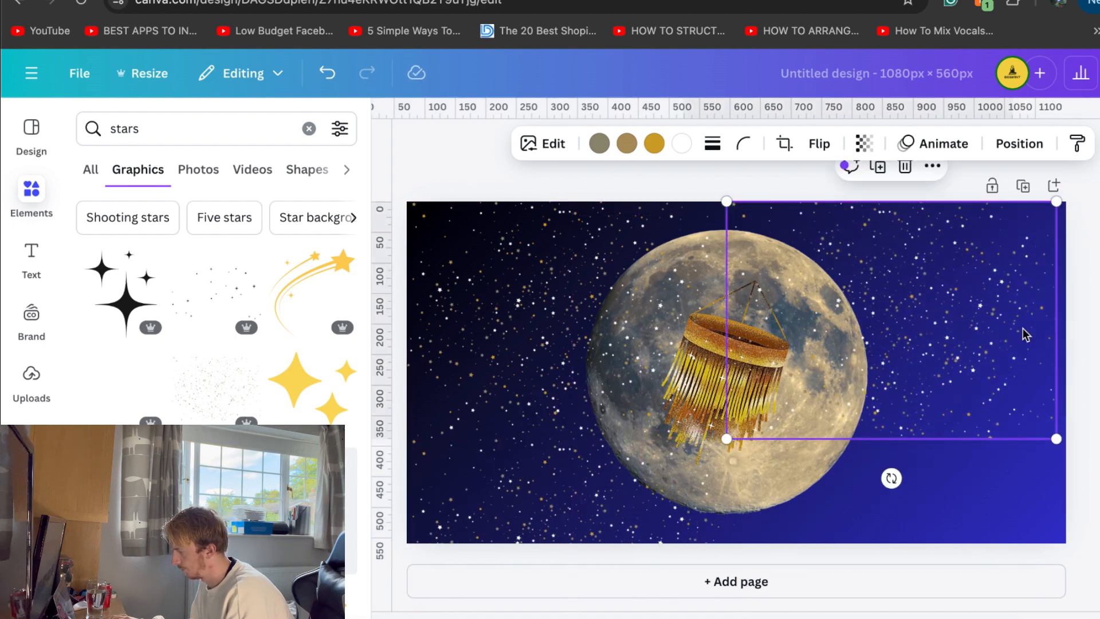
{"action": "left_click_drag", "start_coordinate": [1056, 439], "coordinate": [1062, 443]}
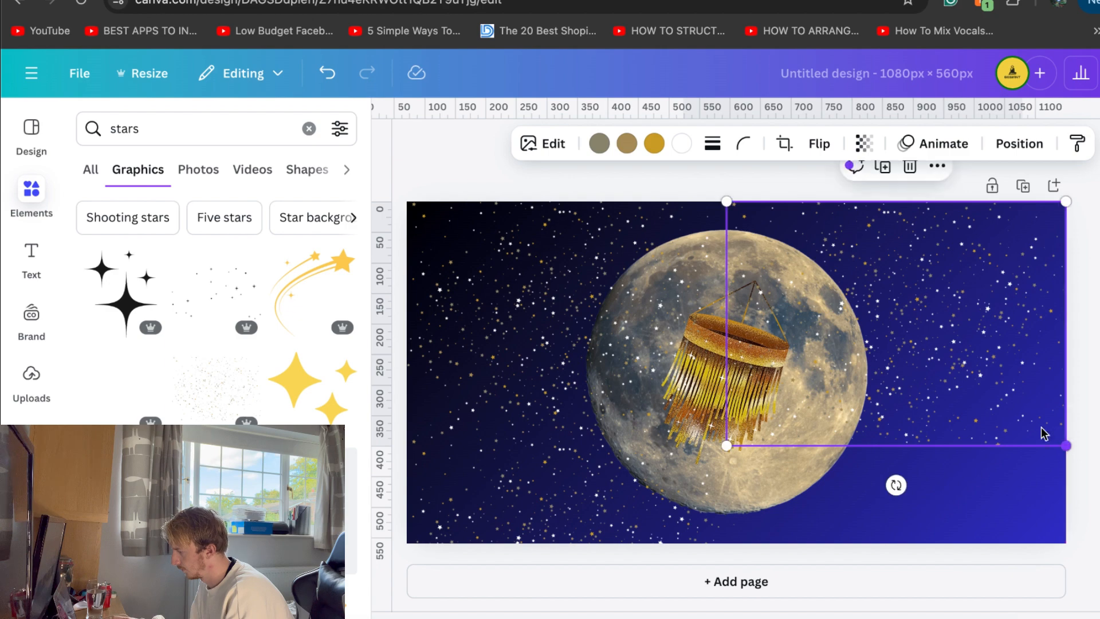
{"action": "left_click_drag", "start_coordinate": [995, 393], "coordinate": [927, 591]}
{"action": "key", "text": "Escape"}
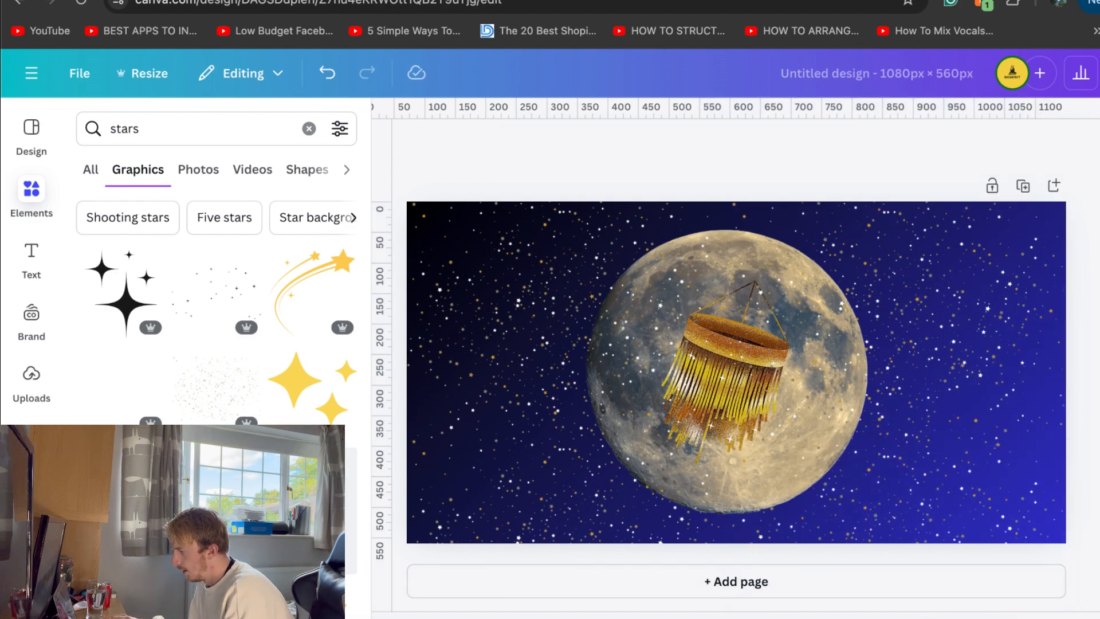
Move the four star layers beneath the moon and chandelier in the layer order
{"action": "scroll", "coordinate": [1020, 468], "scroll_direction": "down", "scroll_amount": 4}
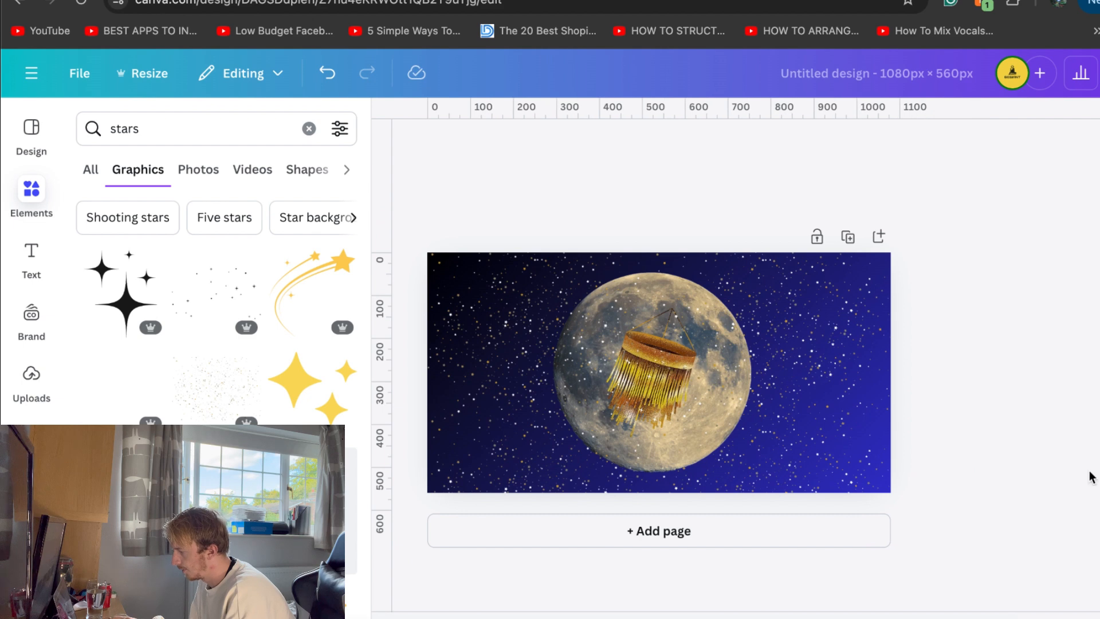
{"action": "scroll", "coordinate": [1020, 468], "scroll_direction": "up", "scroll_amount": 3}
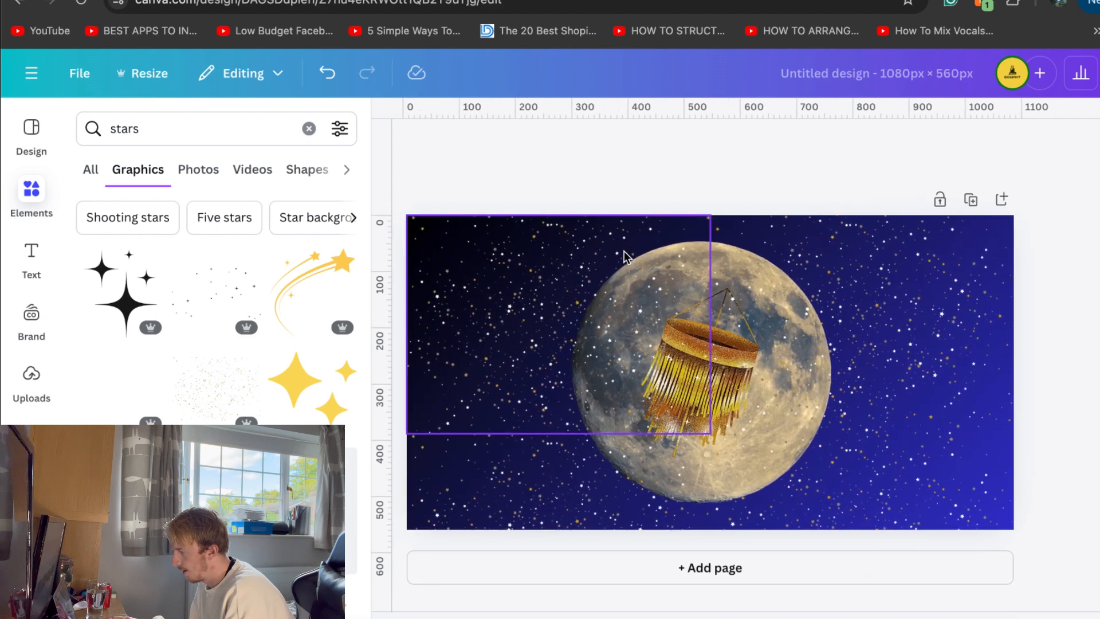
{"action": "left_click", "coordinate": [582, 256]}
{"action": "left_click", "coordinate": [1019, 143]}
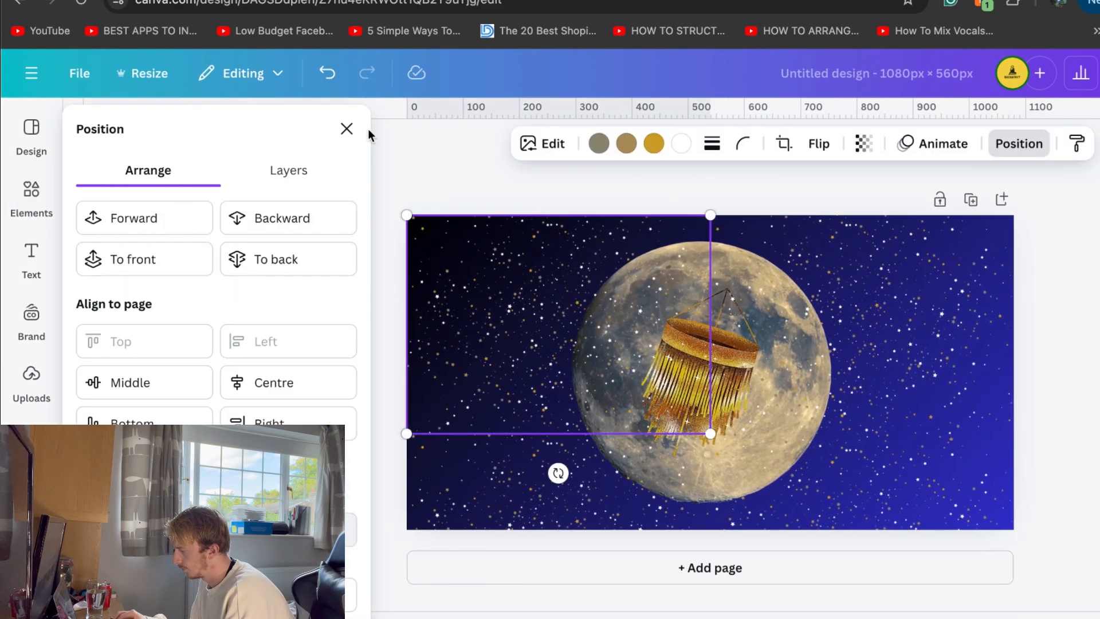
{"action": "left_click", "coordinate": [319, 173]}
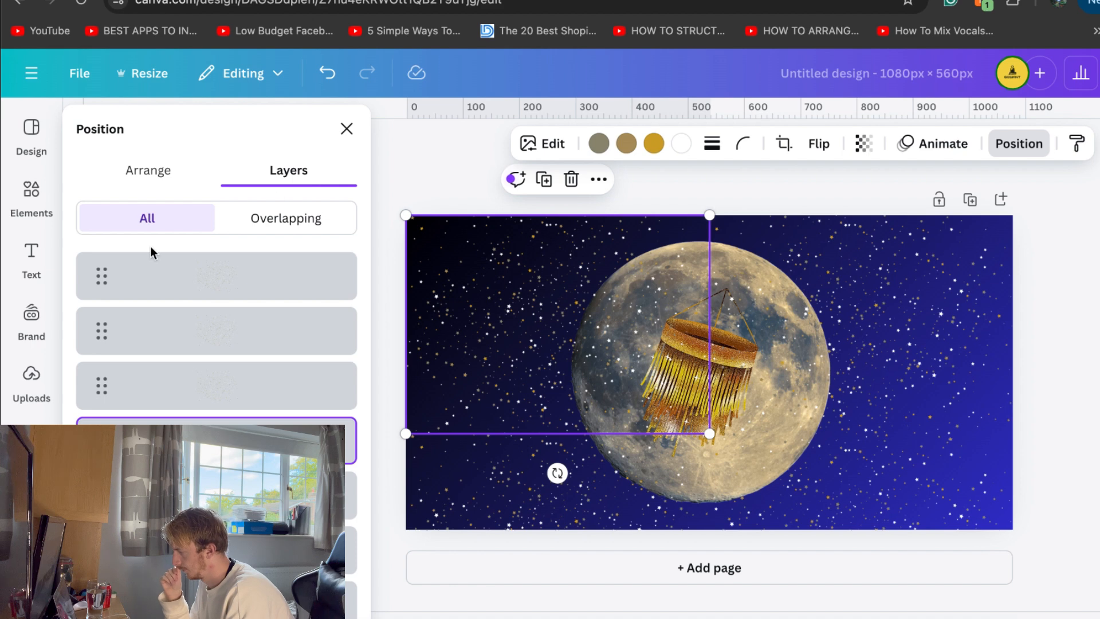
{"action": "left_click", "coordinate": [248, 298], "text": "shift"}
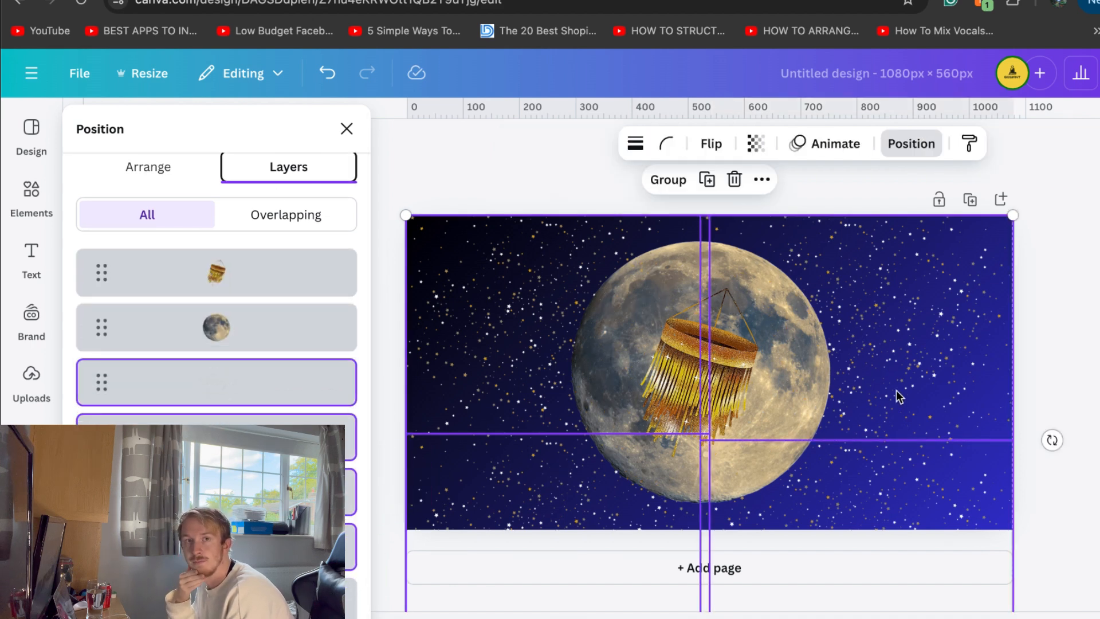
{"action": "key", "text": "Escape"}
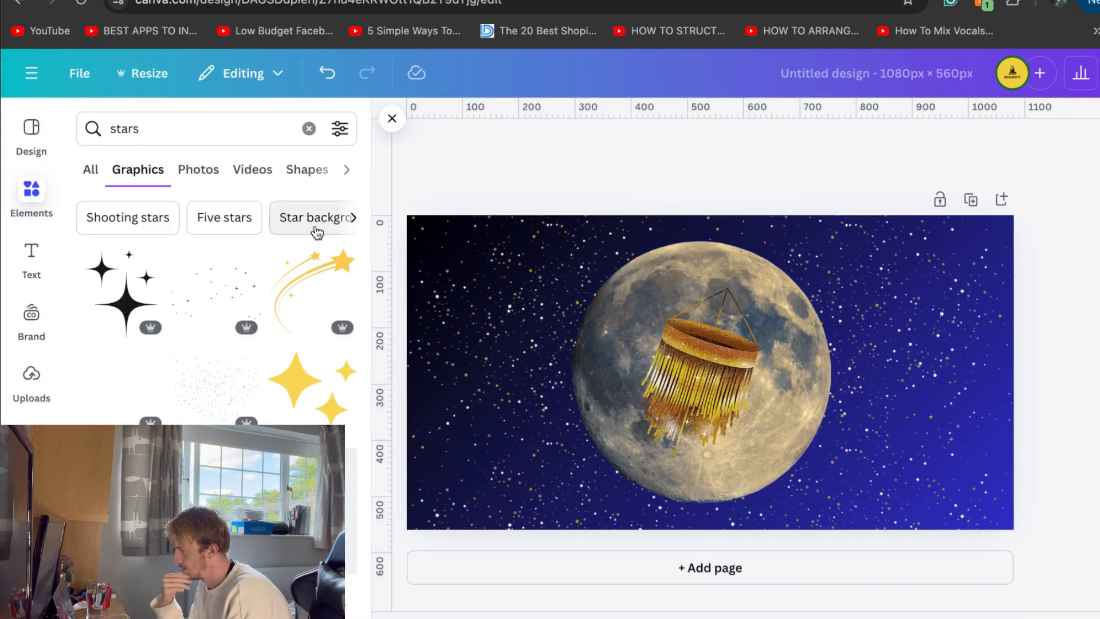
Search the graphics library for "texture", look through the results, and refine the search to "texture grain"
{"action": "left_click", "coordinate": [149, 129]}
{"action": "type", "text": "texture"}
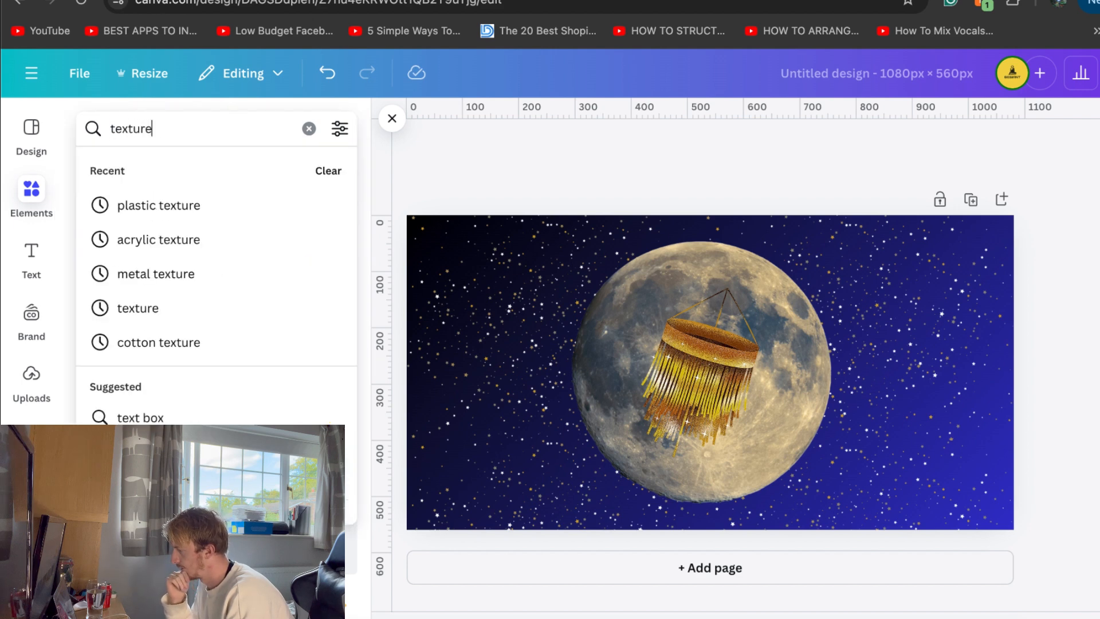
{"action": "key", "text": "Return"}
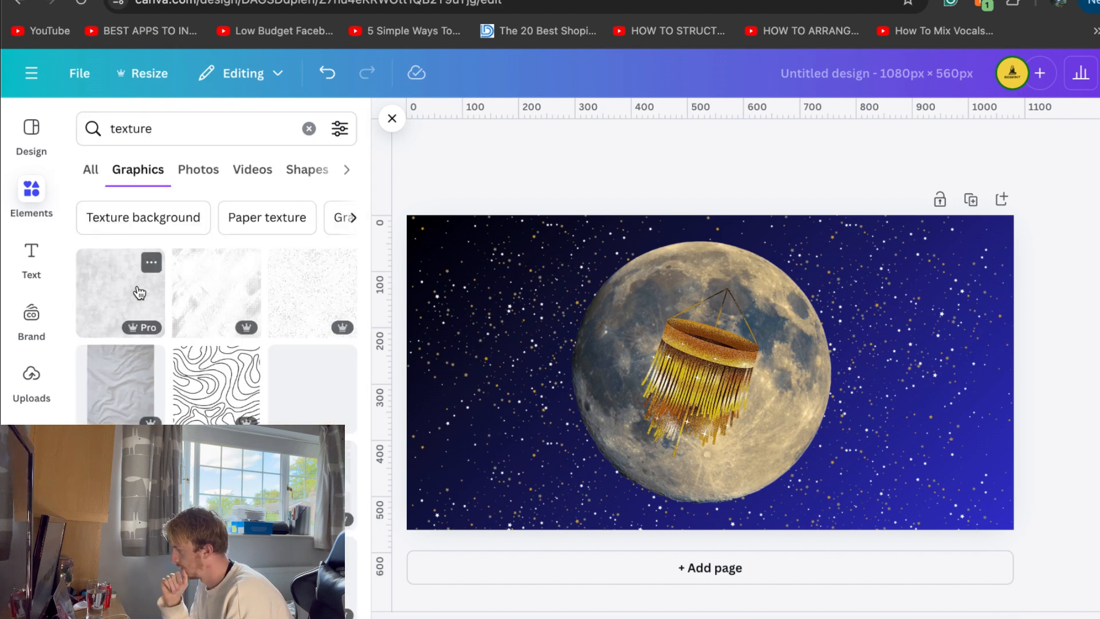
{"action": "scroll", "coordinate": [187, 408], "scroll_direction": "down", "scroll_amount": 1}
{"action": "scroll", "coordinate": [187, 408], "scroll_direction": "down", "scroll_amount": 2}
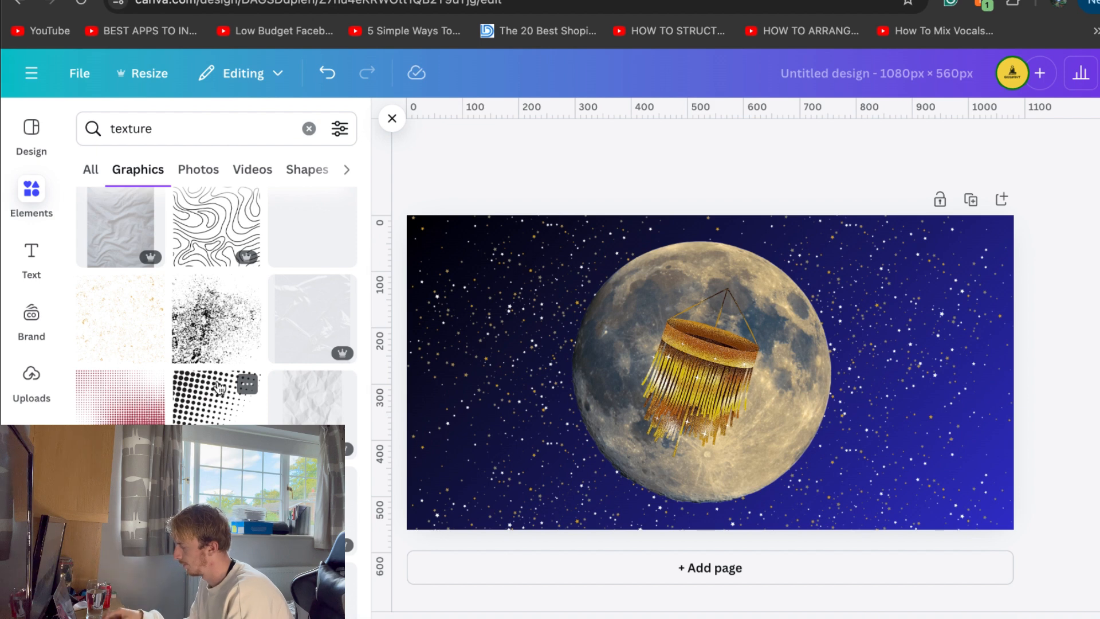
{"action": "left_click", "coordinate": [187, 131]}
{"action": "type", "text": "grain"}
{"action": "key", "text": "Return"}
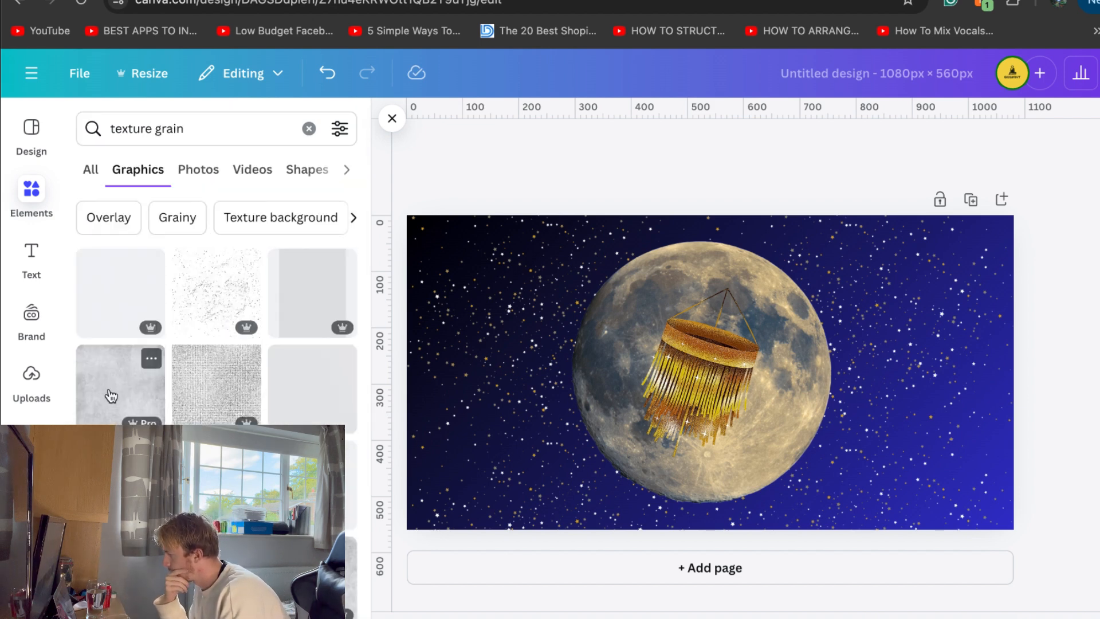
Add the mottled grey grain texture and enlarge it into a translucent overlay covering the whole page
{"action": "left_click", "coordinate": [110, 395]}
{"action": "left_click_drag", "start_coordinate": [581, 245], "coordinate": [298, 186]}
{"action": "left_click_drag", "start_coordinate": [837, 284], "coordinate": [1014, 284]}
{"action": "left_click_drag", "start_coordinate": [728, 495], "coordinate": [716, 529]}
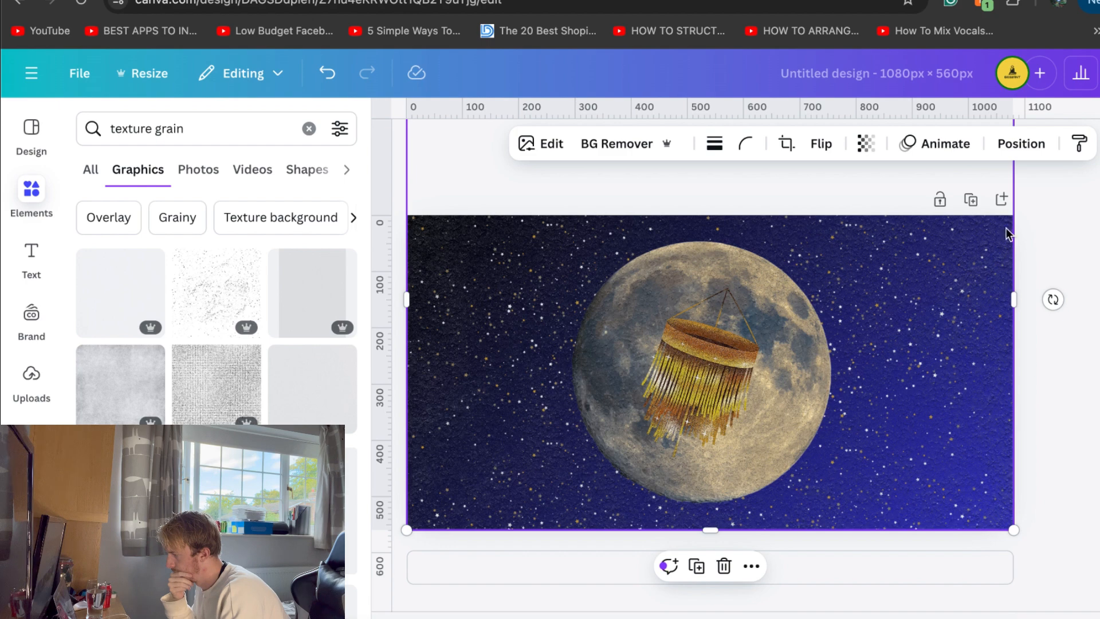
Move the grain texture layer beneath the chandelier while keeping it above the moon and stars
{"action": "left_click", "coordinate": [1022, 143]}
{"action": "mouse_move", "coordinate": [246, 329]}
{"action": "left_mouse_down"}
{"action": "mouse_move", "coordinate": [233, 346]}
{"action": "mouse_move", "coordinate": [235, 336]}
{"action": "left_mouse_up"}
{"action": "key", "text": "Escape"}
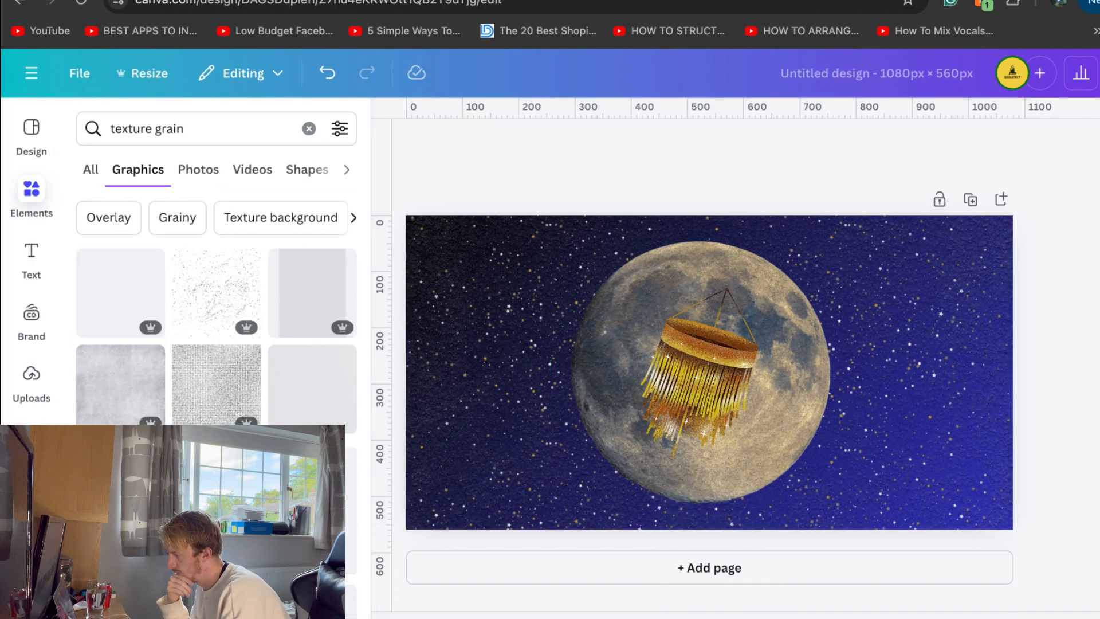
Delete the golden chandelier from in front of the moon
{"action": "left_click", "coordinate": [668, 373]}
{"action": "key", "text": "Delete"}
Search the photo library for "plane" and look through the results for a new central element
{"action": "left_click", "coordinate": [140, 138]}
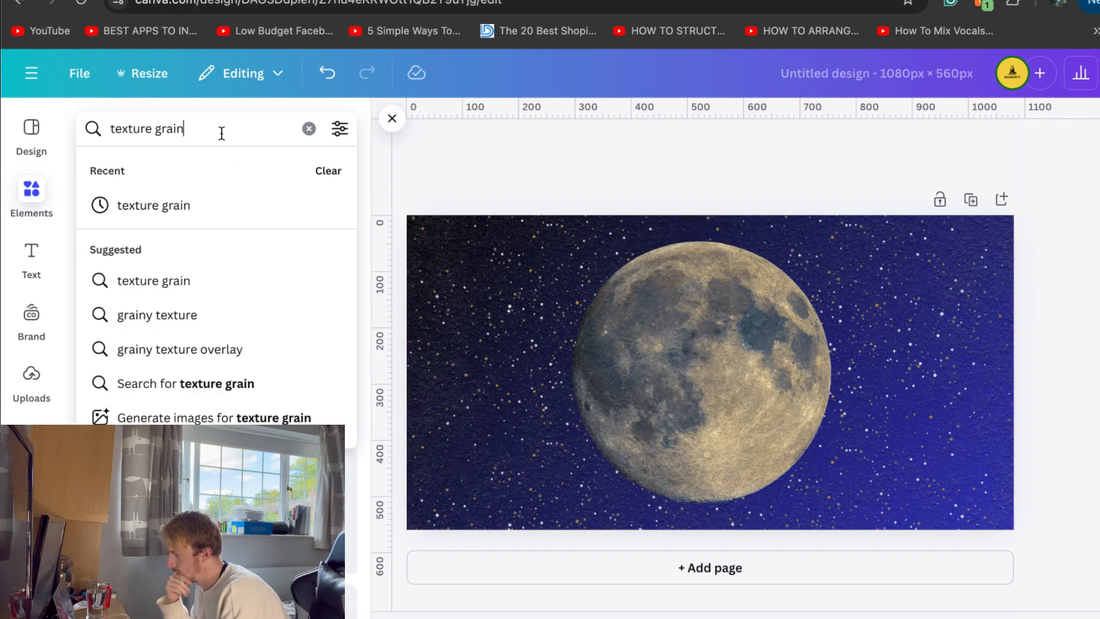
{"action": "left_click_drag", "start_coordinate": [221, 130], "coordinate": [54, 127]}
{"action": "key", "text": "BackSpace"}
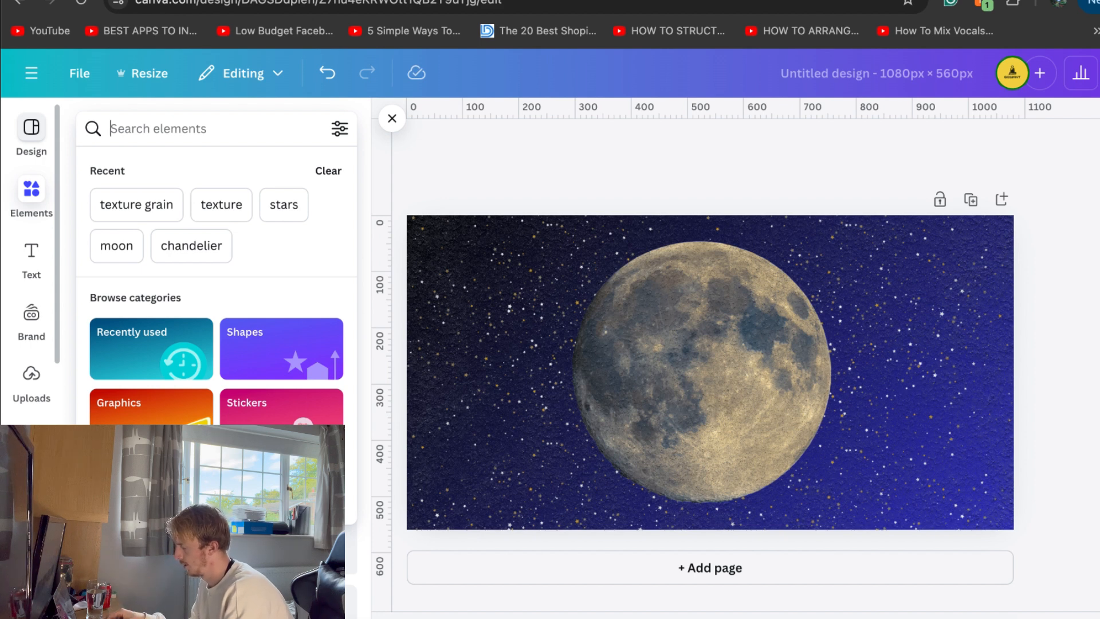
{"action": "type", "text": "plane"}
{"action": "key", "text": "Return"}
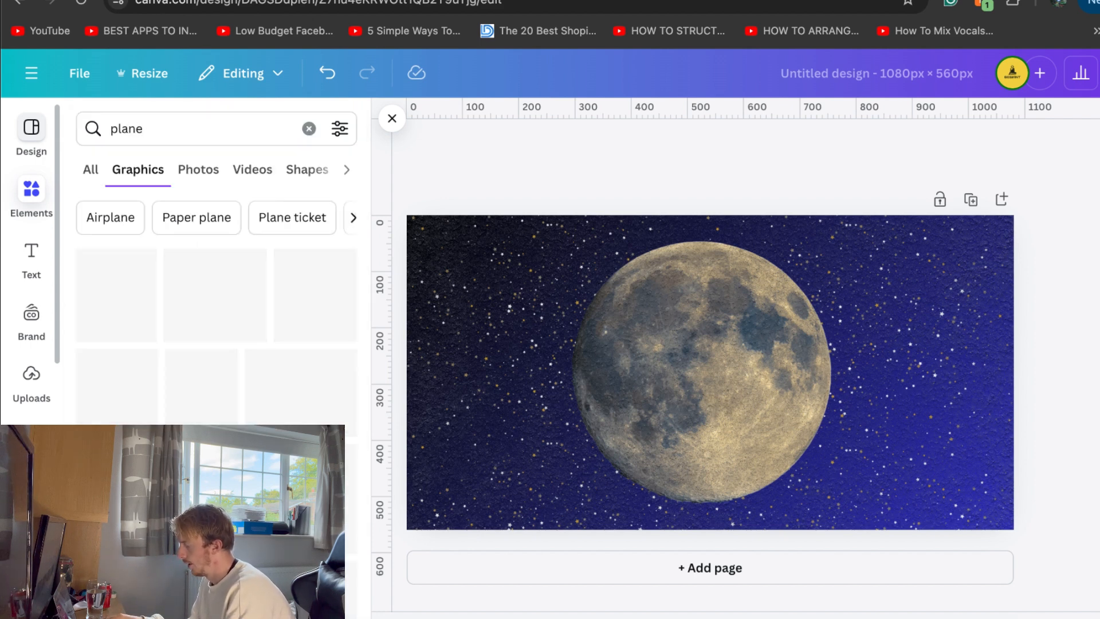
{"action": "left_click", "coordinate": [199, 169]}
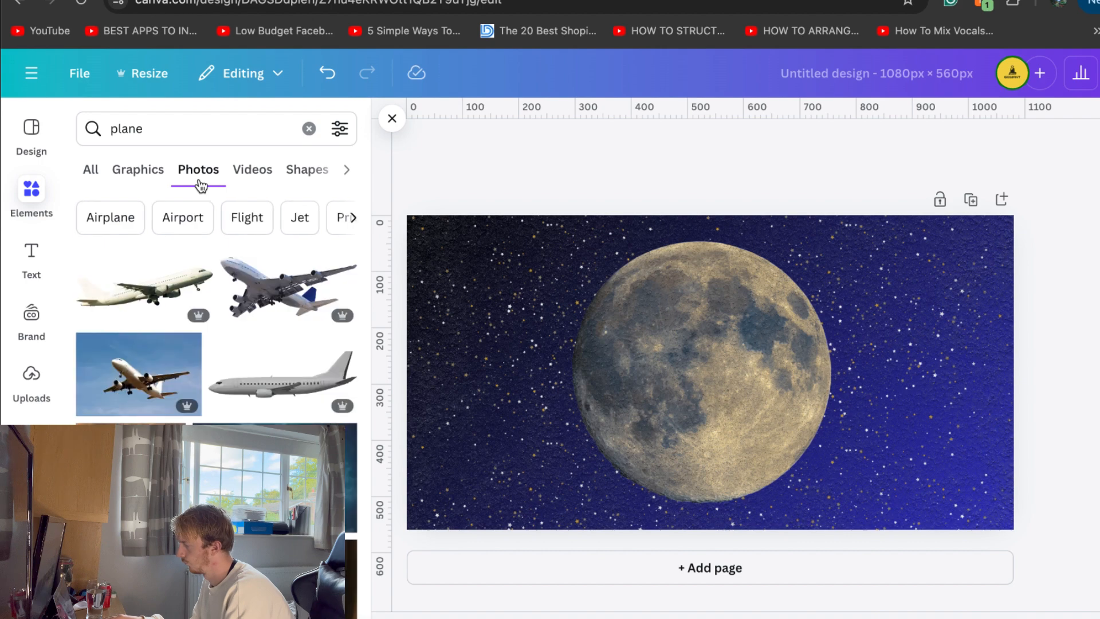
{"action": "scroll", "coordinate": [232, 373], "scroll_direction": "down", "scroll_amount": 3}
{"action": "scroll", "coordinate": [232, 373], "scroll_direction": "down", "scroll_amount": 7}
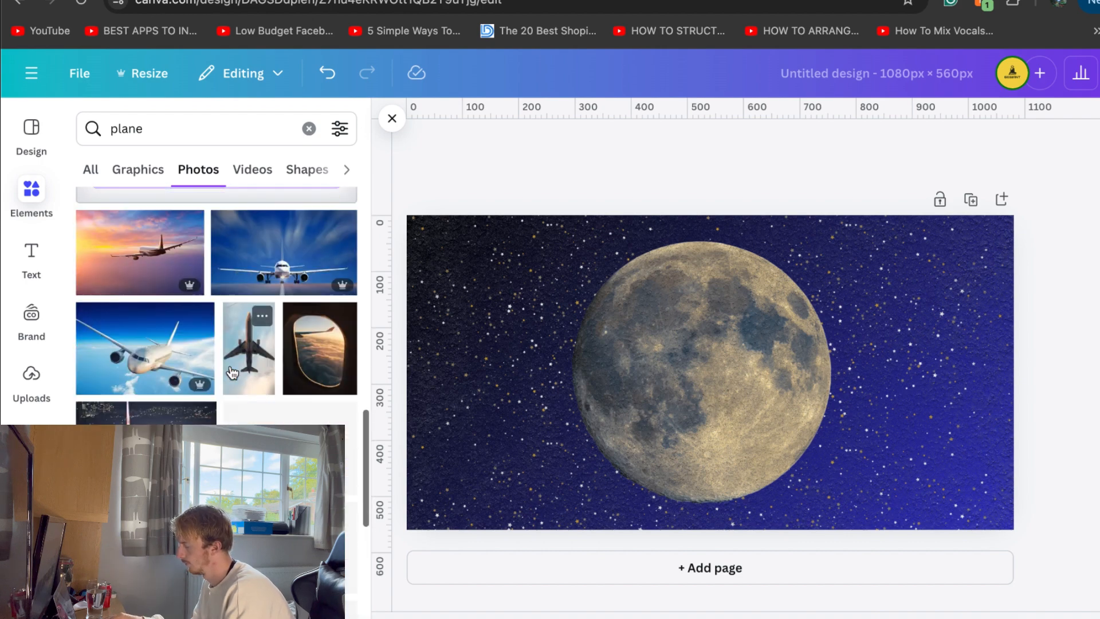
{"action": "scroll", "coordinate": [232, 373], "scroll_direction": "down", "scroll_amount": 1}
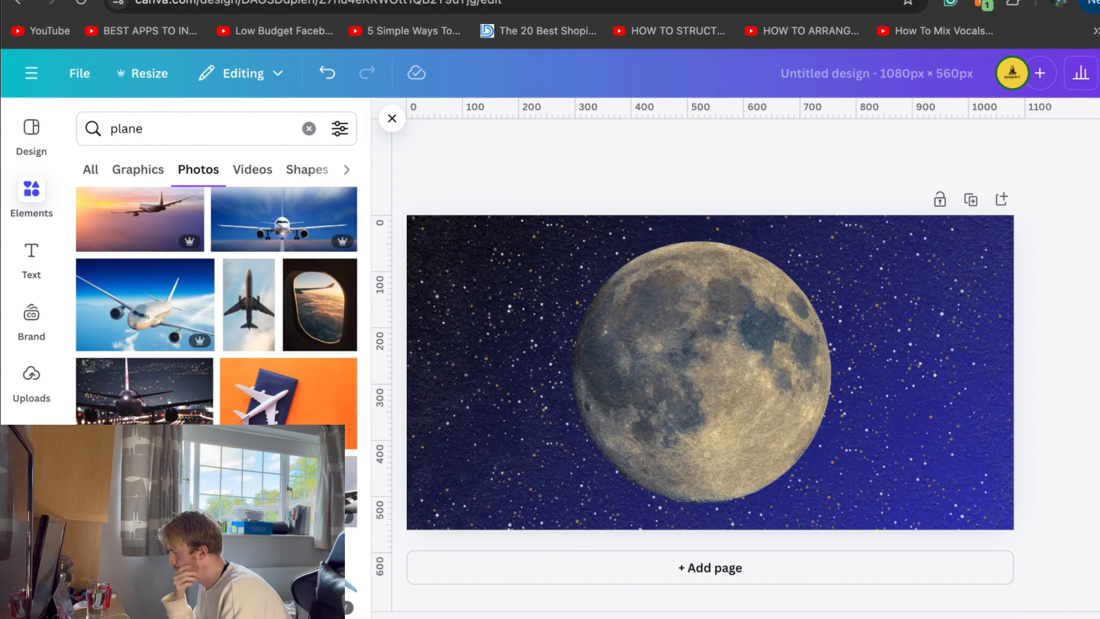
{"action": "scroll", "coordinate": [168, 189], "scroll_direction": "down", "scroll_amount": 10}
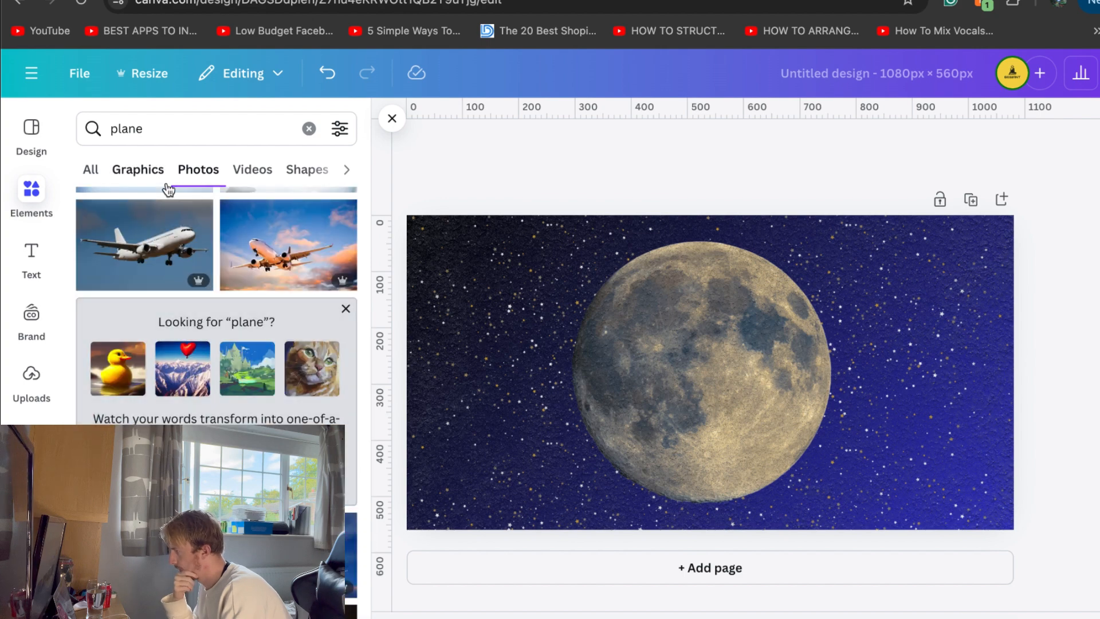
Search the photo library for "cherry" and add the single dark red cherry with a long stem over the moon
{"action": "double_click", "coordinate": [157, 129]}
{"action": "type", "text": "cherry"}
{"action": "key", "text": "Return"}
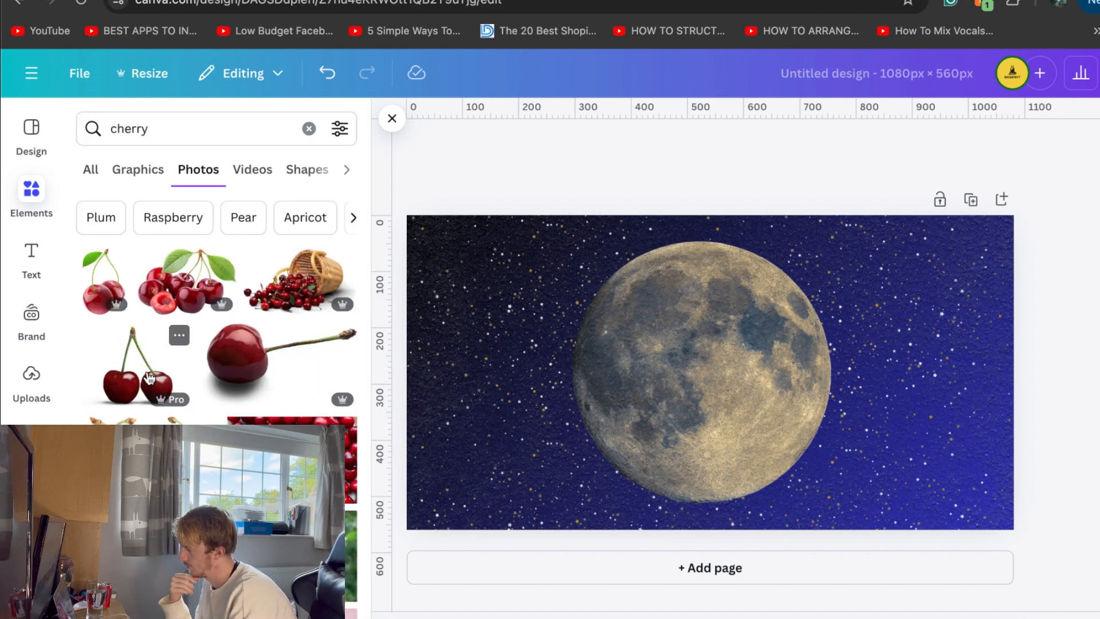
{"action": "left_click", "coordinate": [245, 362]}
{"action": "left_click_drag", "start_coordinate": [699, 367], "coordinate": [726, 367]}
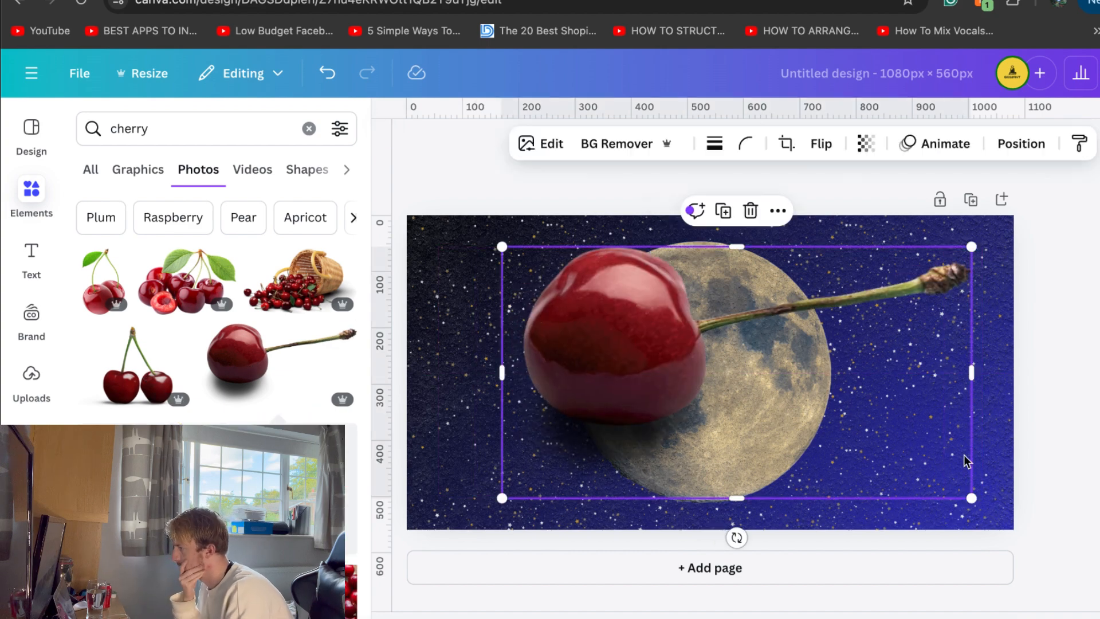
Shrink the cherry photo and position it so the fruit overlaps the moon's left edge
{"action": "left_click_drag", "start_coordinate": [976, 496], "coordinate": [847, 437]}
{"action": "left_click_drag", "start_coordinate": [748, 395], "coordinate": [794, 418]}
{"action": "left_click", "coordinate": [1099, 343]}
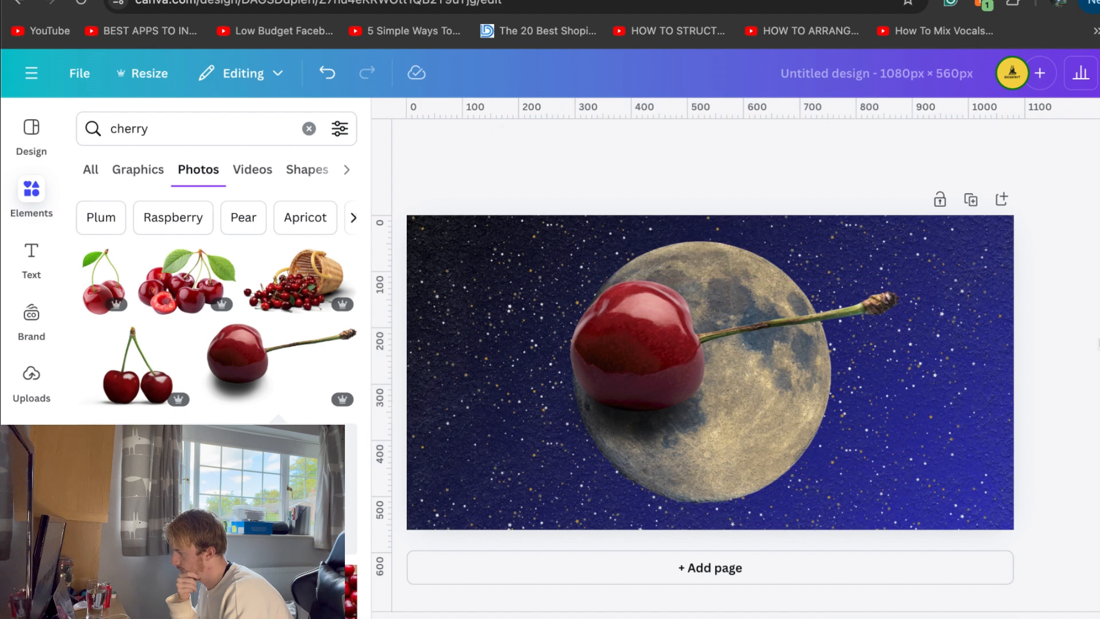
{"action": "left_click_drag", "start_coordinate": [636, 344], "coordinate": [594, 344]}
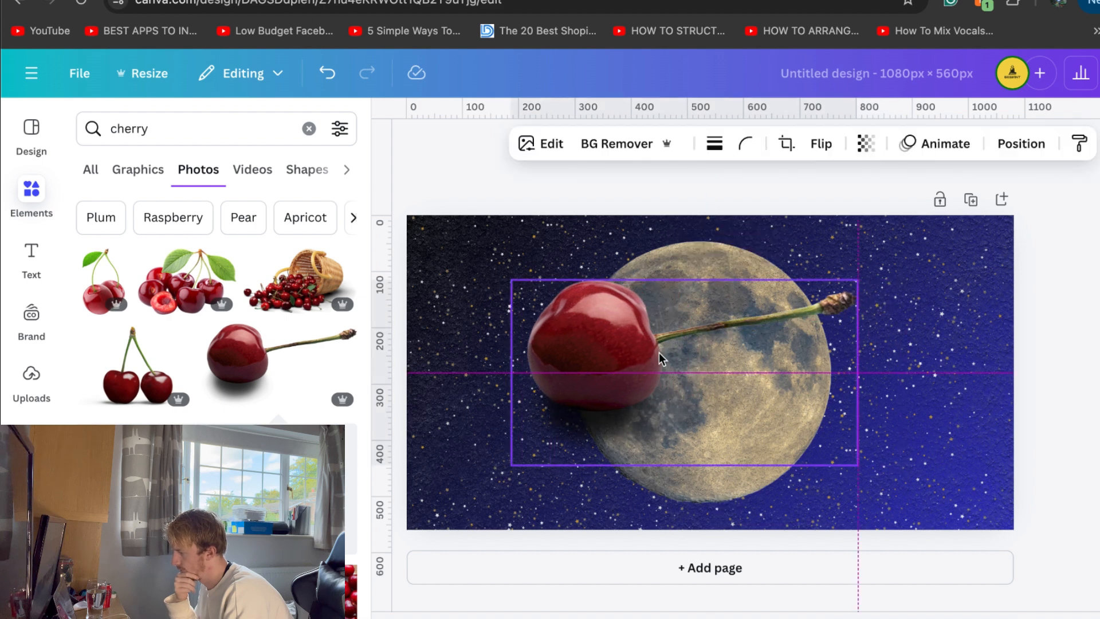
{"action": "left_click", "coordinate": [1061, 311]}
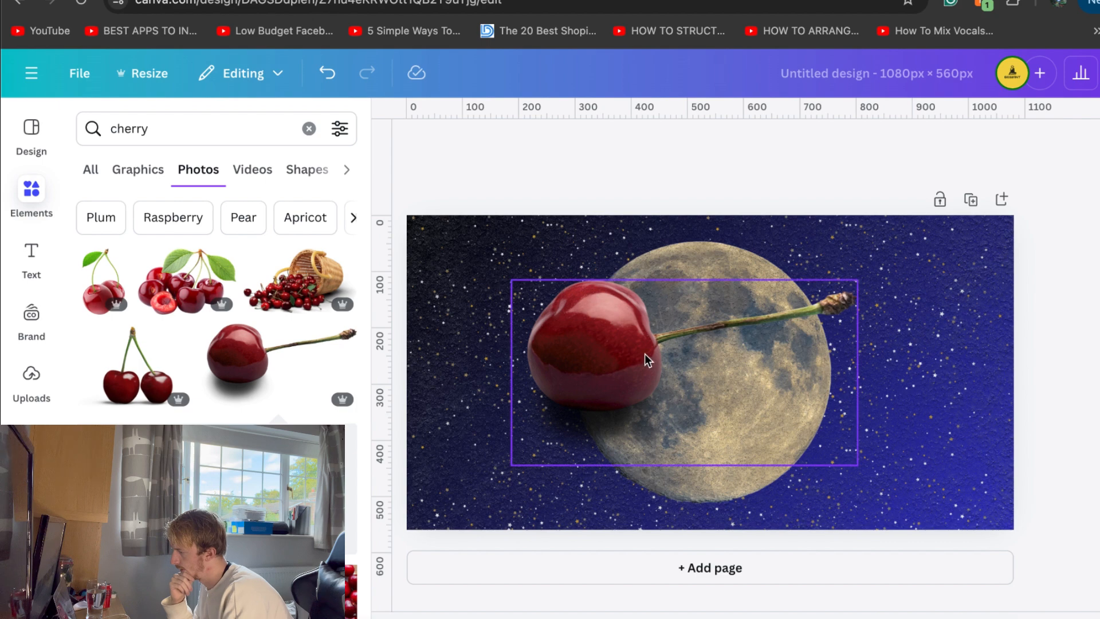
Rotate the cherry slightly counterclockwise so its stem points further upward, and move the fruit fully over the moon
{"action": "scroll", "coordinate": [273, 421], "scroll_direction": "down", "scroll_amount": 6}
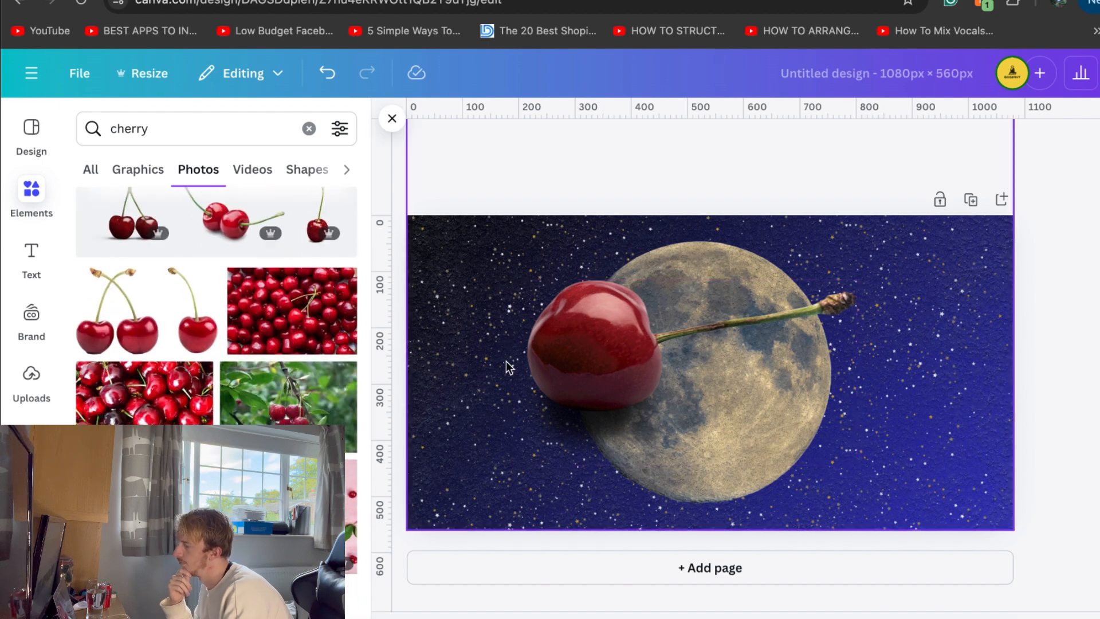
{"action": "left_click", "coordinate": [584, 364]}
{"action": "left_click_drag", "start_coordinate": [685, 504], "coordinate": [715, 502]}
{"action": "left_click_drag", "start_coordinate": [710, 380], "coordinate": [772, 382]}
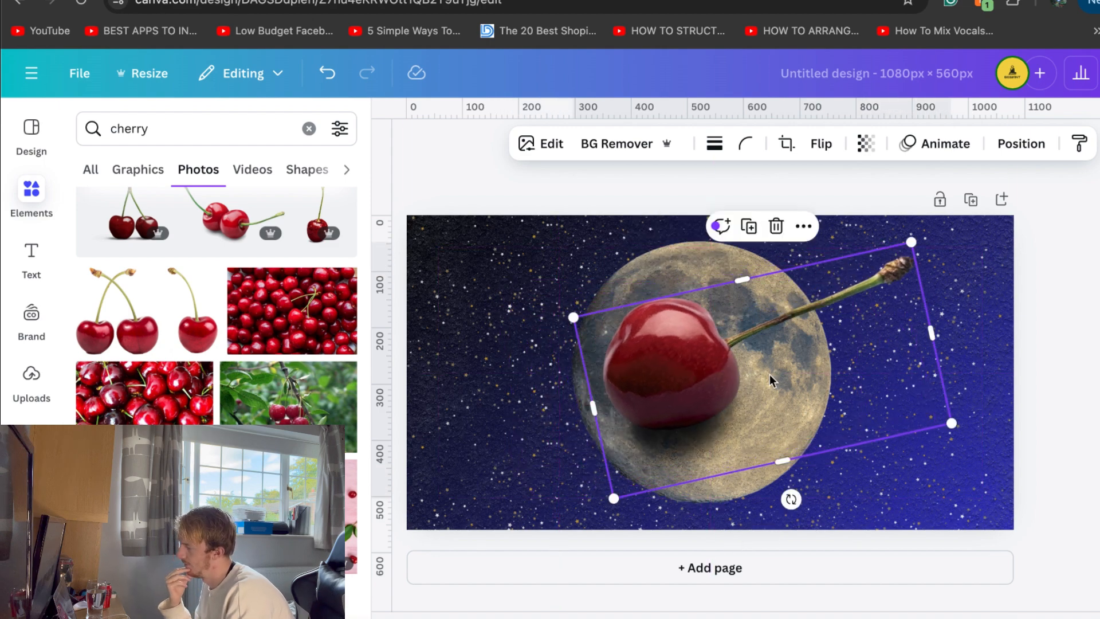
{"action": "left_click", "coordinate": [1089, 324]}
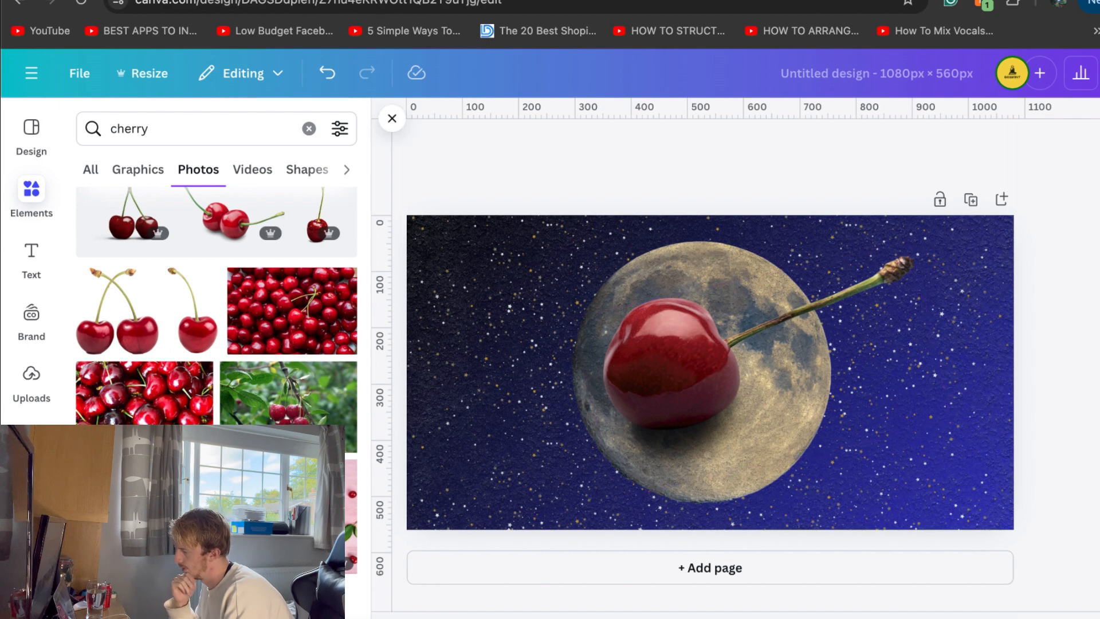
Search the graphics library for "etch" and add the circular compass rose engraving to the page
{"action": "scroll", "coordinate": [217, 304], "scroll_direction": "down", "scroll_amount": 5}
{"action": "scroll", "coordinate": [272, 447], "scroll_direction": "down", "scroll_amount": 4}
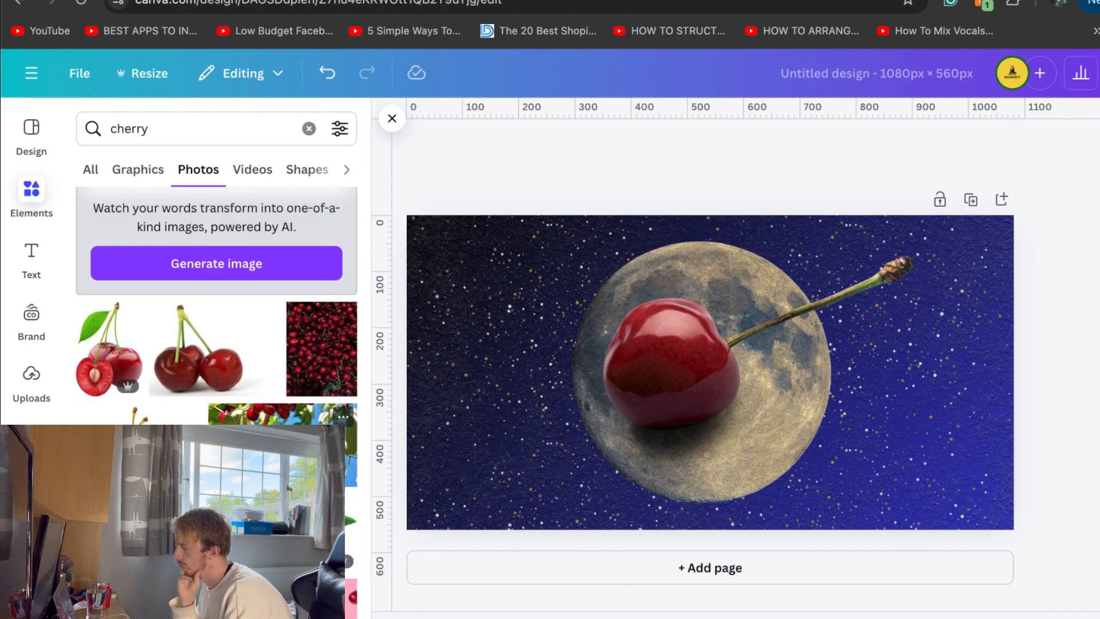
{"action": "scroll", "coordinate": [272, 447], "scroll_direction": "down", "scroll_amount": 7}
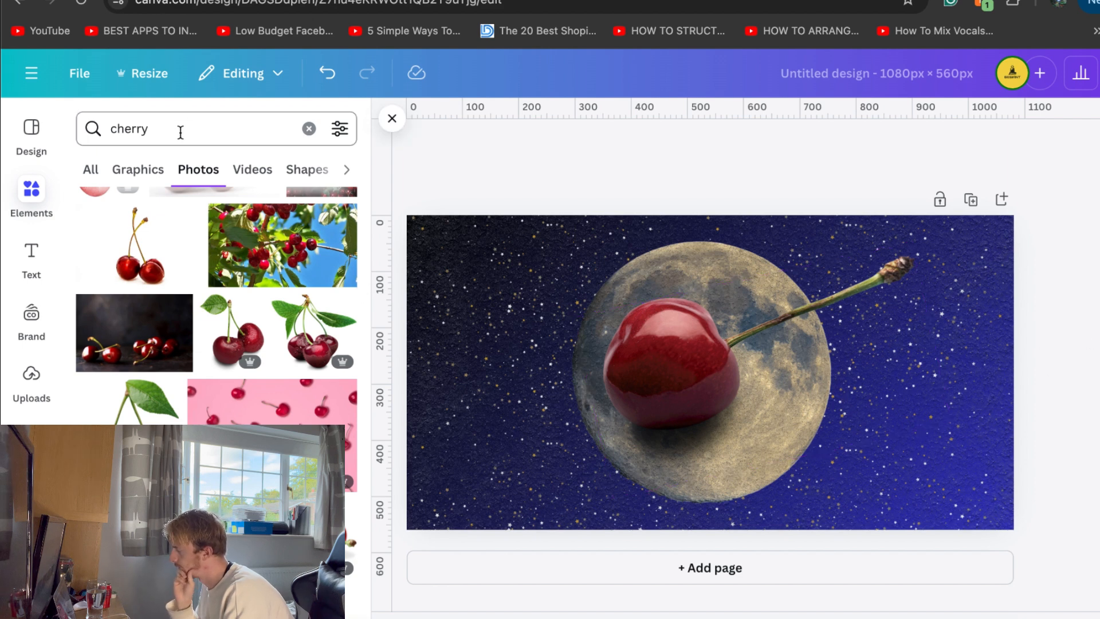
{"action": "left_click_drag", "start_coordinate": [179, 130], "coordinate": [126, 131]}
{"action": "key", "text": "BackSpace"}
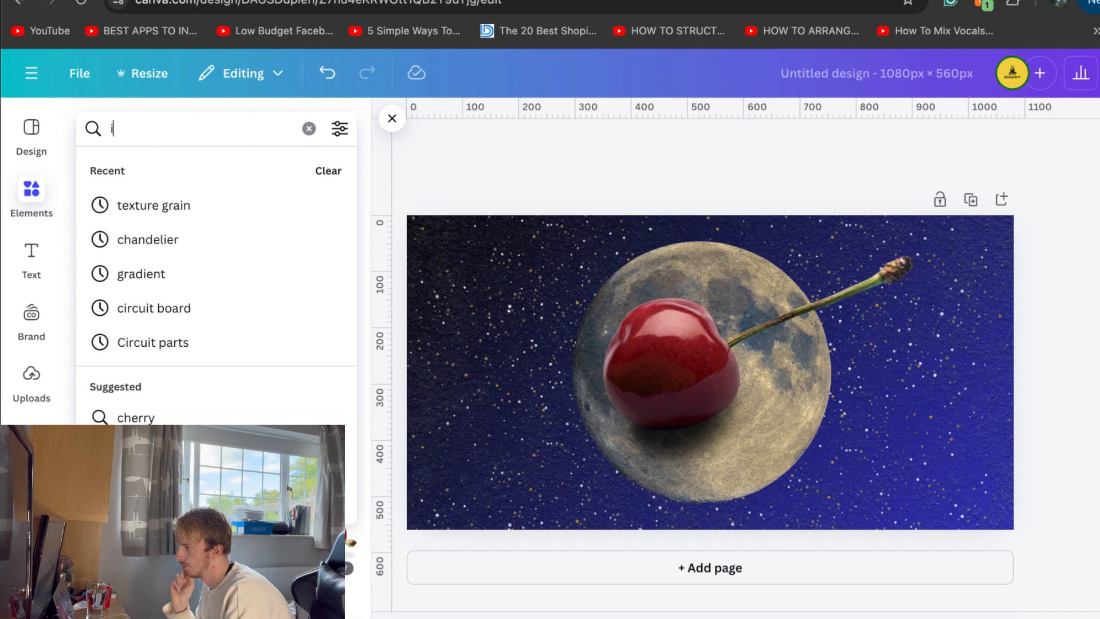
{"action": "type", "text": "i"}
{"action": "key", "text": "BackSpace"}
{"action": "type", "text": "etch"}
{"action": "key", "text": "Return"}
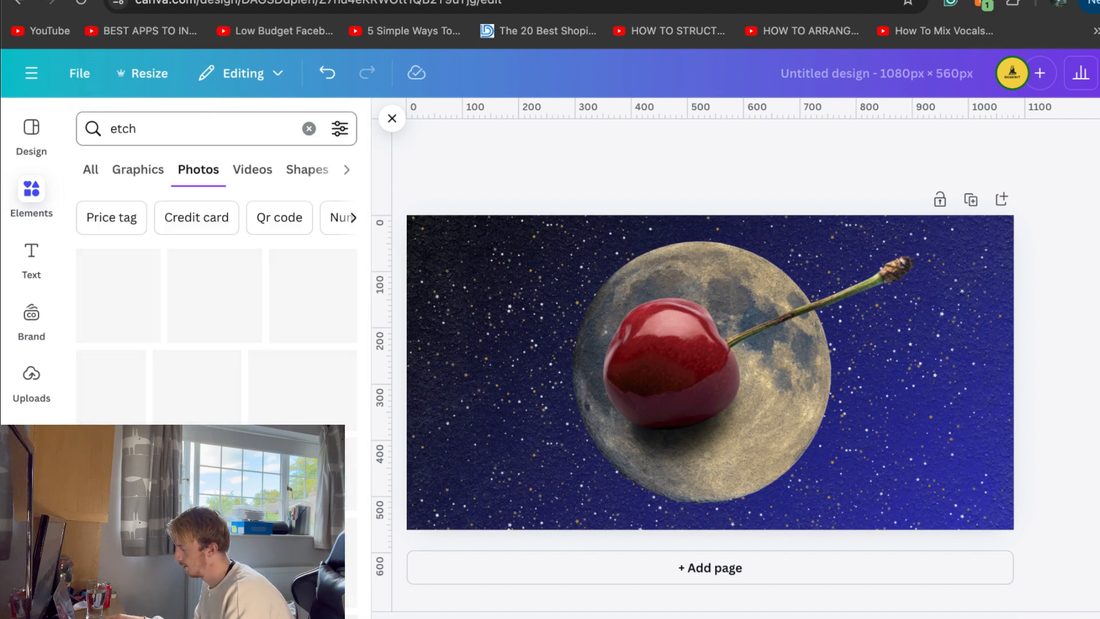
{"action": "left_click", "coordinate": [134, 171]}
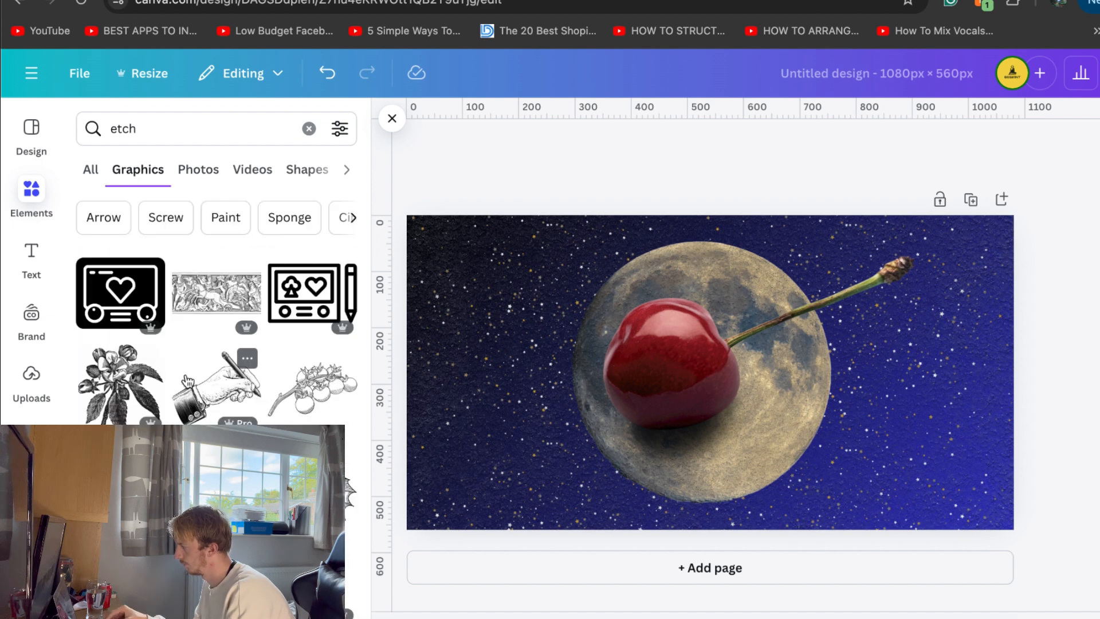
{"action": "scroll", "coordinate": [216, 304], "scroll_direction": "down", "scroll_amount": 3}
{"action": "scroll", "coordinate": [216, 303], "scroll_direction": "down", "scroll_amount": 3}
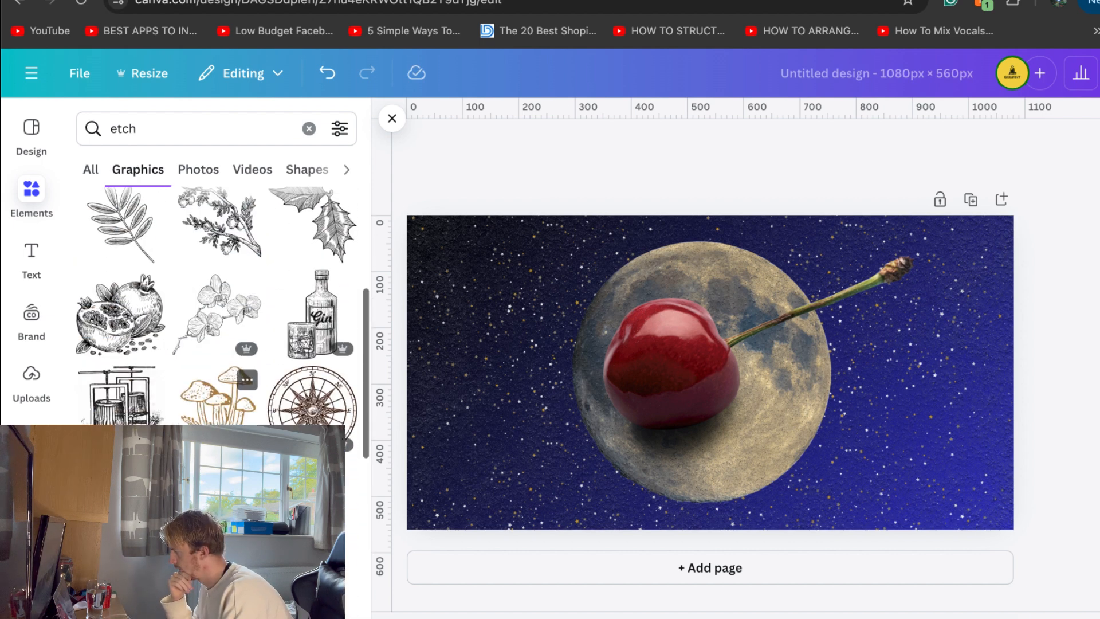
{"action": "left_click", "coordinate": [313, 404]}
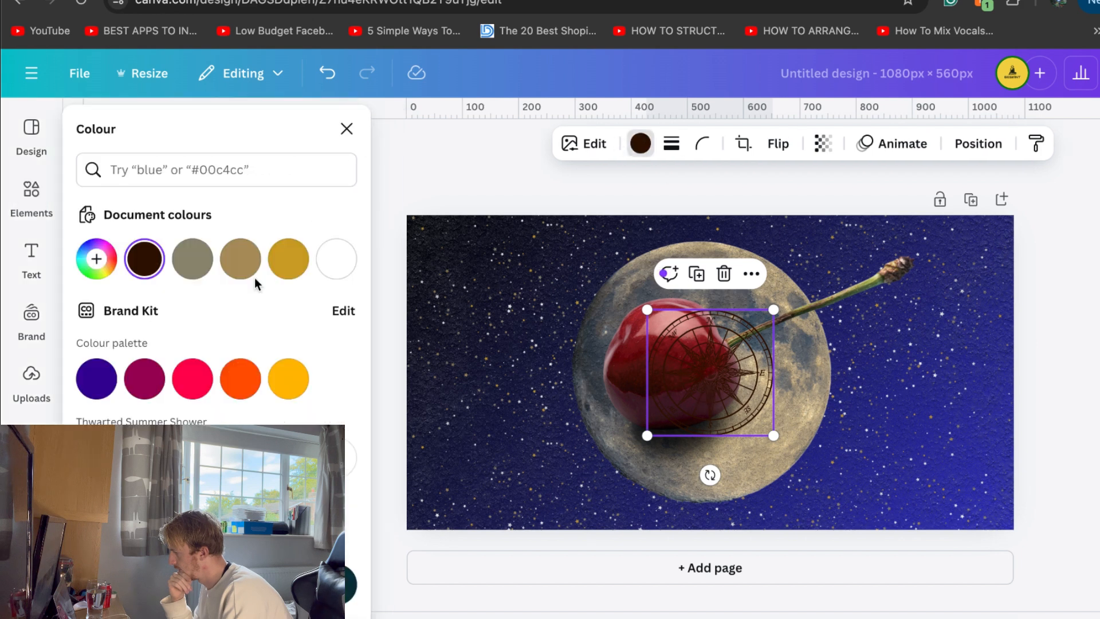
Recolour the compass with the tan-gold document colour and shrink it to fit on the body of the cherry
{"action": "left_click", "coordinate": [241, 259]}
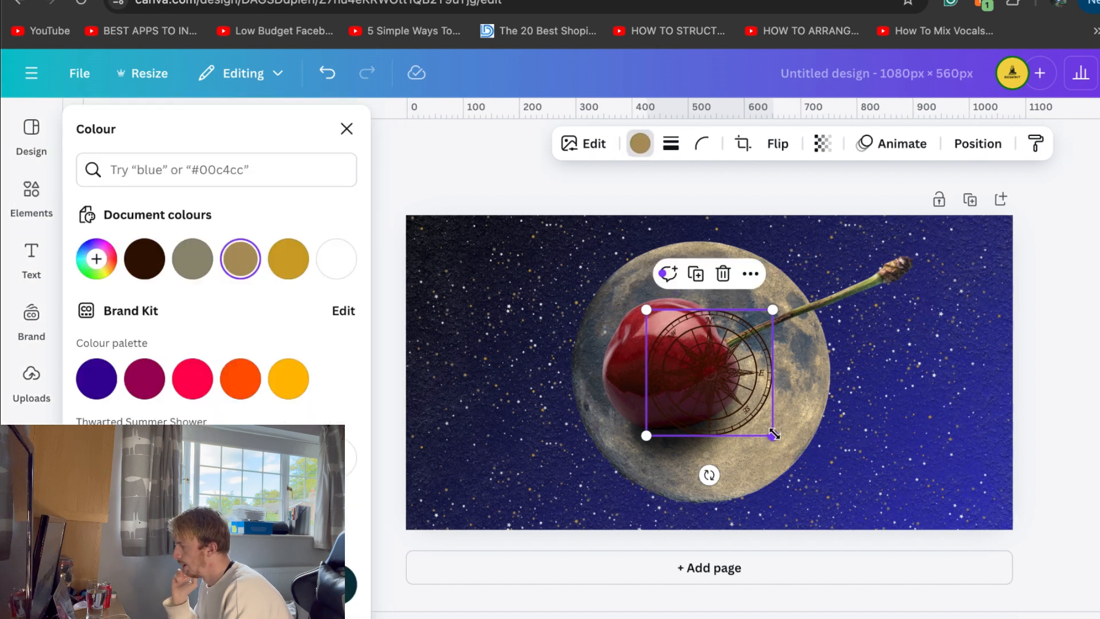
{"action": "left_click_drag", "start_coordinate": [770, 439], "coordinate": [674, 362]}
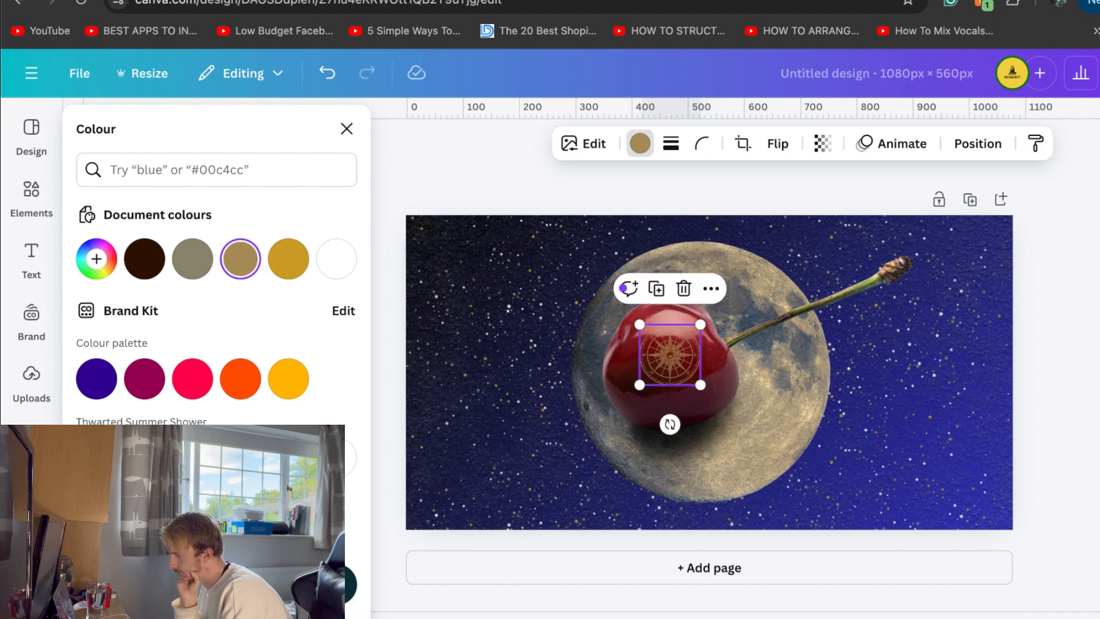
{"action": "left_click", "coordinate": [1099, 367]}
Duplicate the compass slightly offset from the original, colour the duplicate black, and set its transparency to 52
{"action": "scroll", "coordinate": [1099, 367], "scroll_direction": "up", "scroll_amount": 5}
{"action": "scroll", "coordinate": [1099, 368], "scroll_direction": "left", "scroll_amount": 2}
{"action": "scroll", "coordinate": [1099, 368], "scroll_direction": "up", "scroll_amount": 2}
{"action": "left_click", "coordinate": [762, 356]}
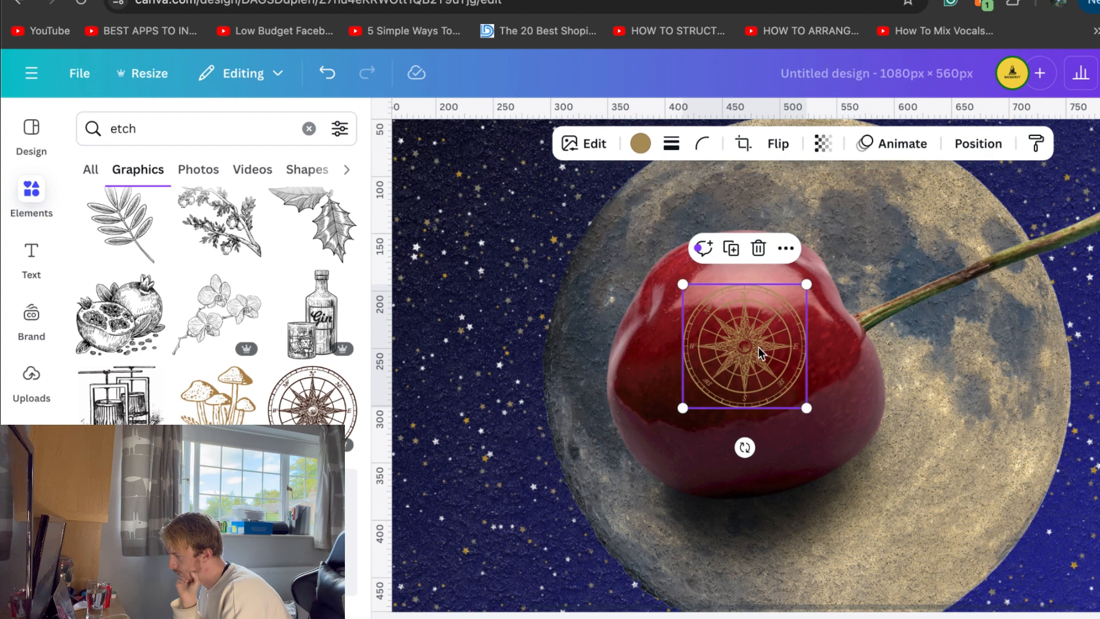
{"action": "left_click_drag", "start_coordinate": [776, 367], "coordinate": [763, 359]}
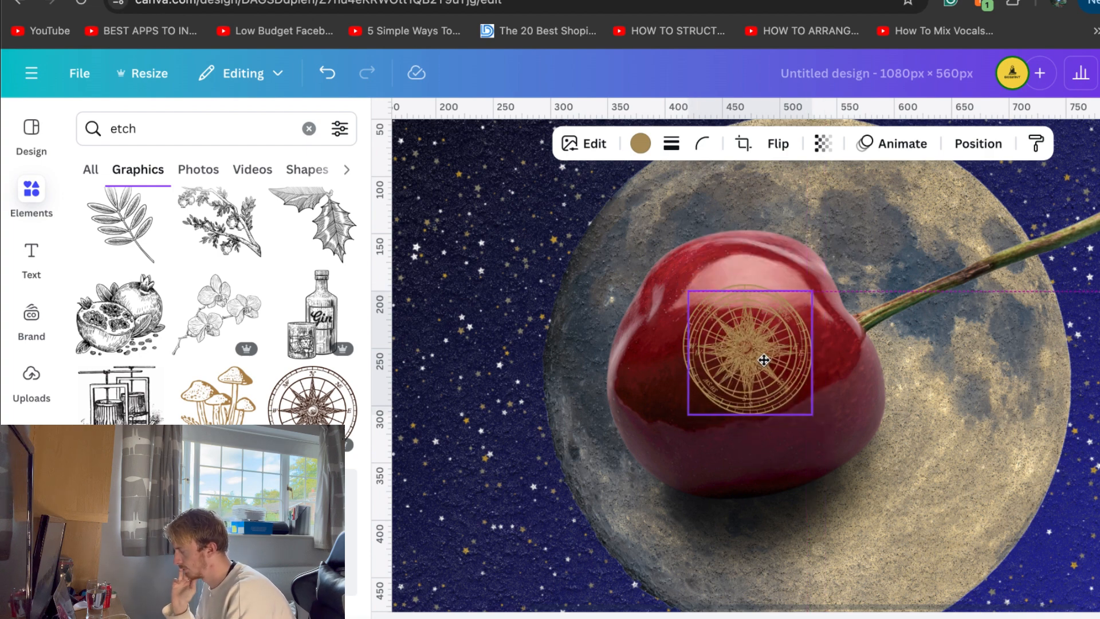
{"action": "left_click", "coordinate": [640, 143]}
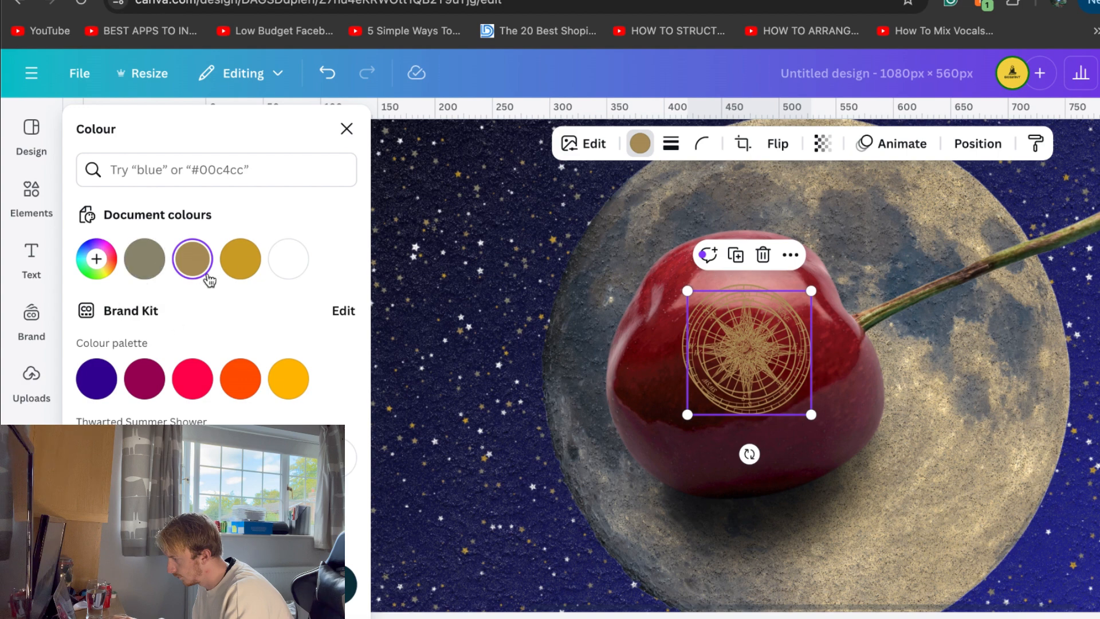
{"action": "left_click", "coordinate": [823, 143]}
{"action": "left_click", "coordinate": [802, 216]}
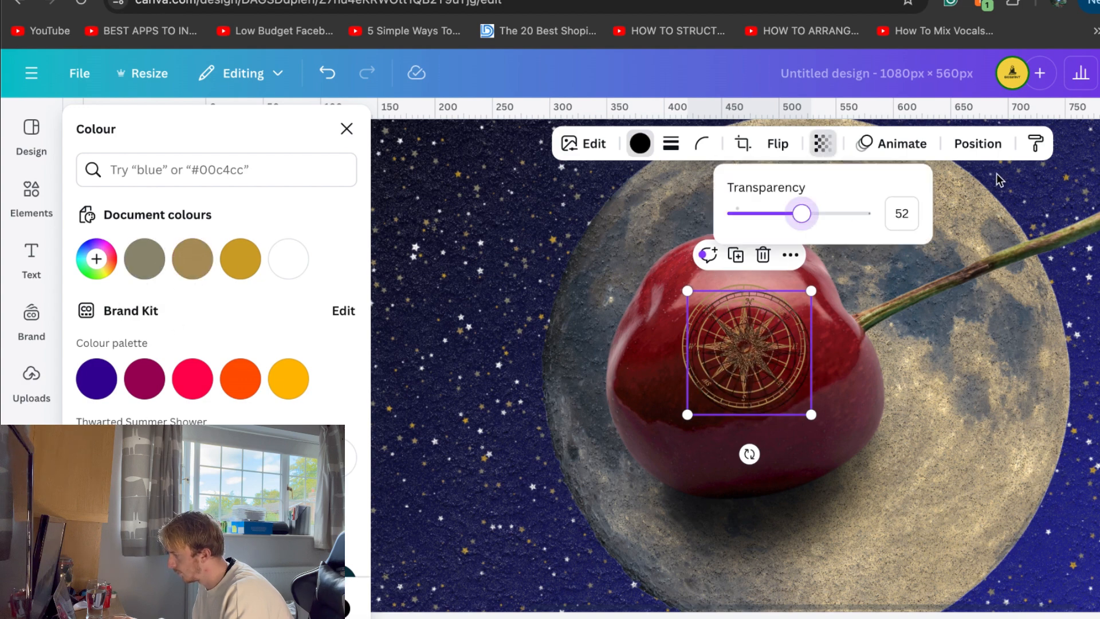
Move the black compass copy beneath the gold compass in the layer order, keeping it above the cherry
{"action": "left_click", "coordinate": [979, 143]}
{"action": "left_click_drag", "start_coordinate": [253, 291], "coordinate": [245, 350]}
{"action": "left_click", "coordinate": [468, 342]}
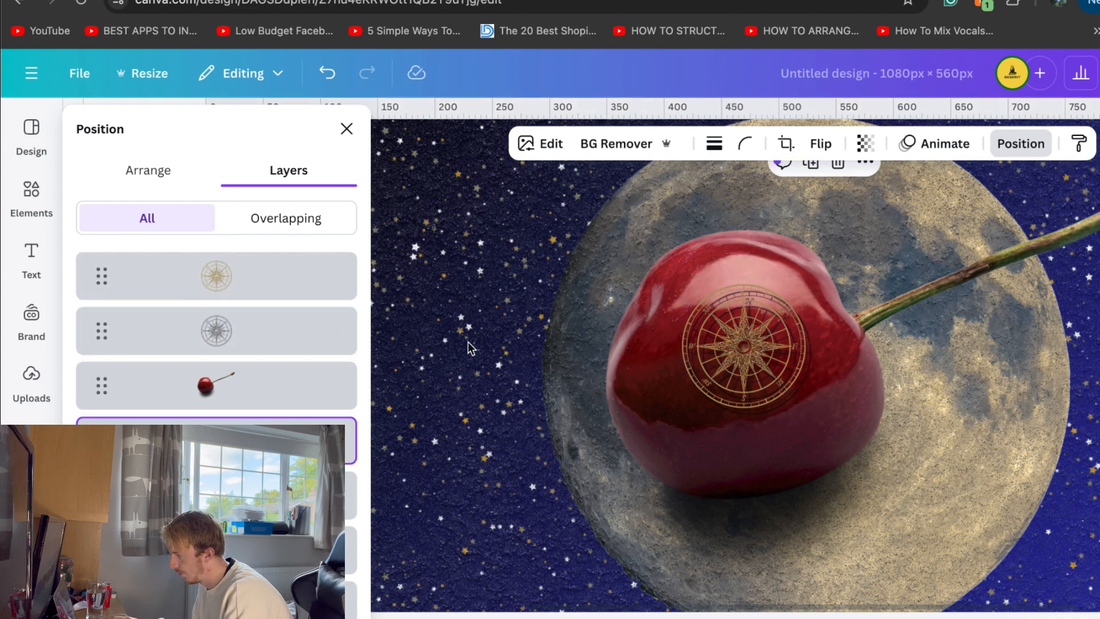
{"action": "scroll", "coordinate": [469, 342], "scroll_direction": "down", "scroll_amount": 5}
{"action": "left_click", "coordinate": [1039, 352]}
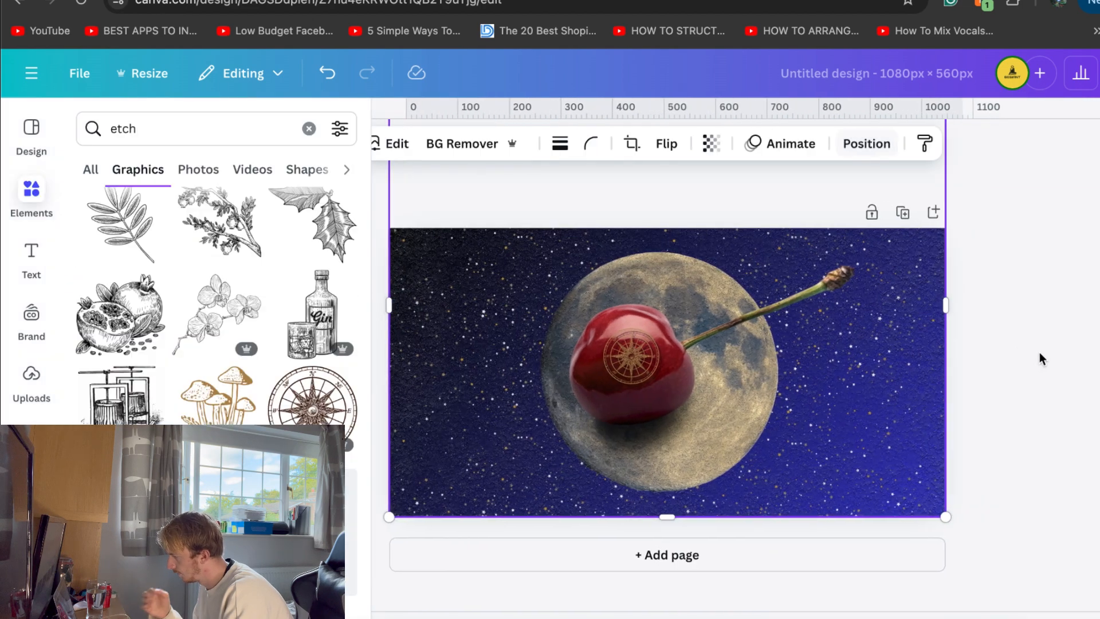
{"action": "scroll", "coordinate": [1040, 352], "scroll_direction": "up", "scroll_amount": 1}
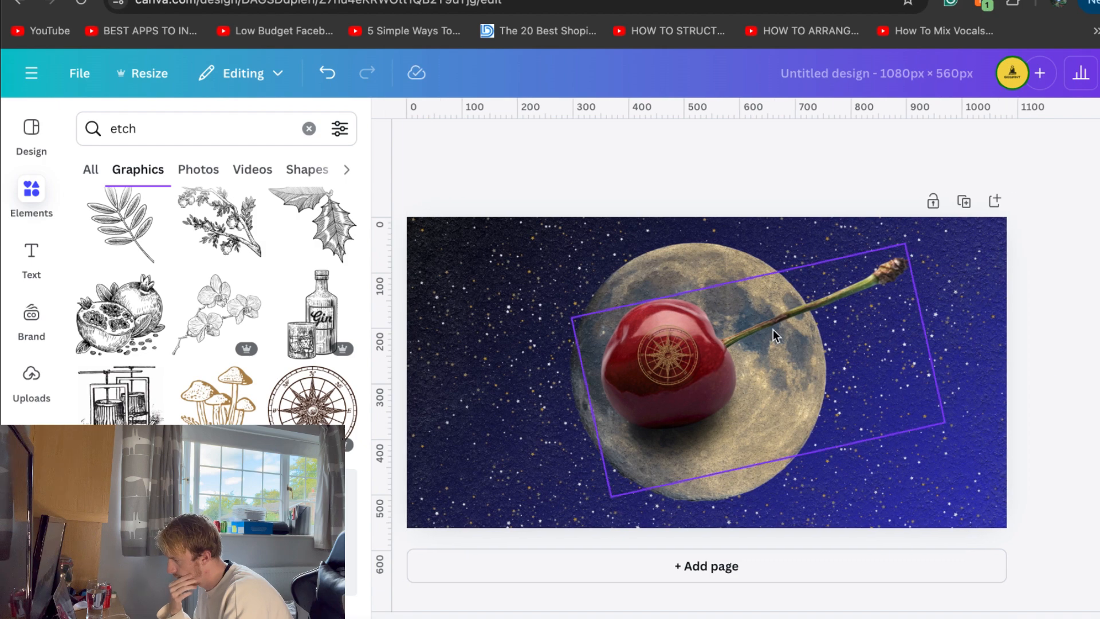
Search the graphics library for "retro overlay"
{"action": "left_click", "coordinate": [152, 131]}
{"action": "double_click", "coordinate": [151, 131]}
{"action": "type", "text": "r"}
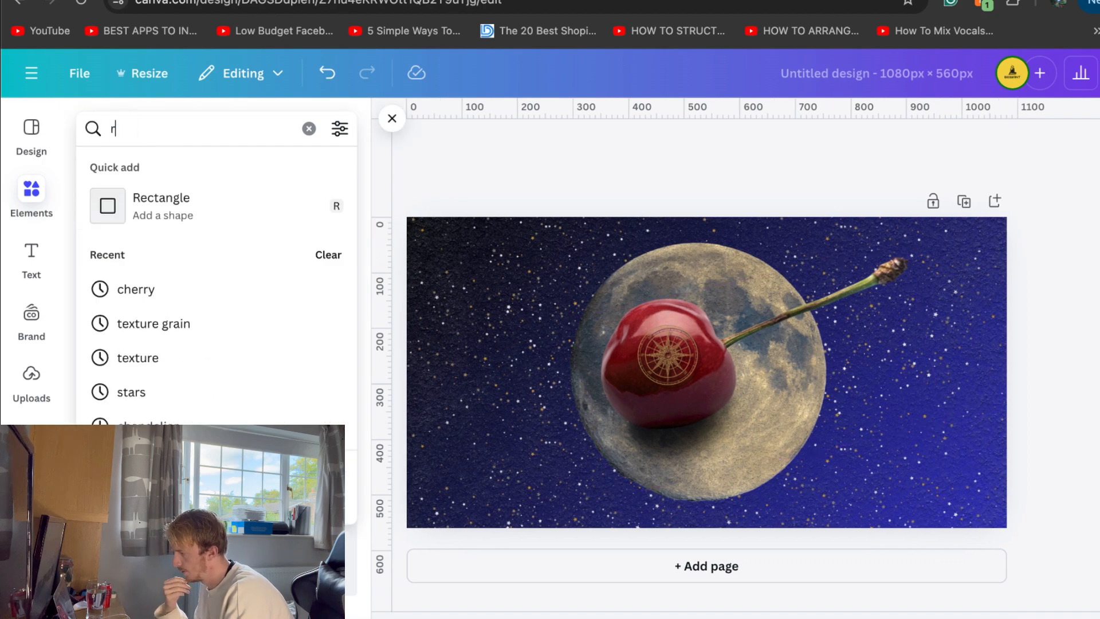
{"action": "type", "text": "etro text"}
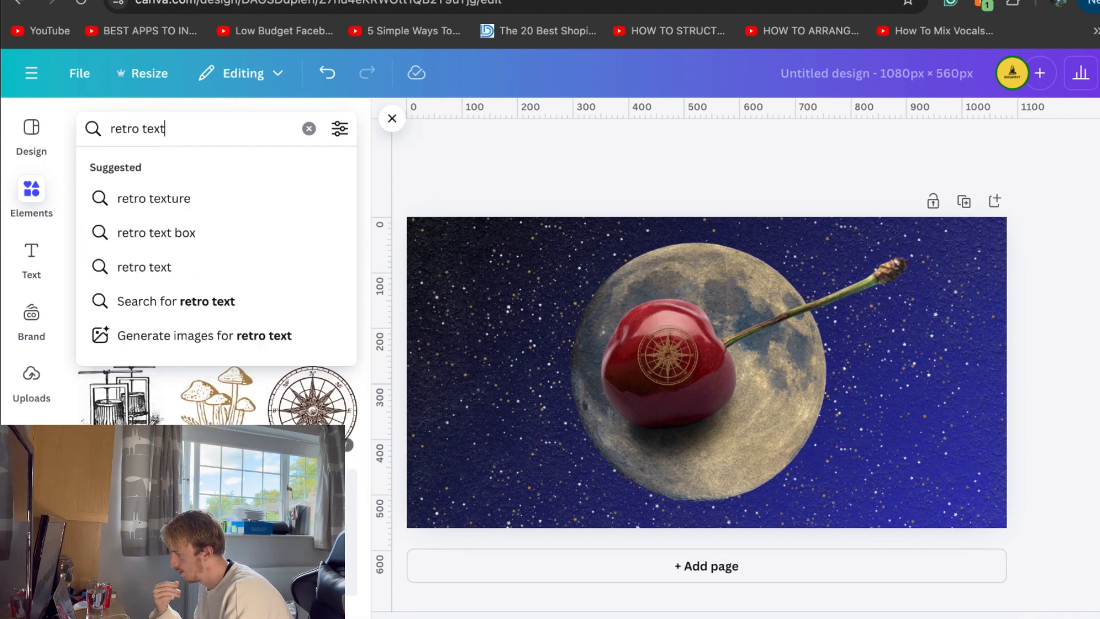
{"action": "key", "text": "BackSpace"}
{"action": "key", "text": "BackSpace"}
{"action": "key", "text": "BackSpace"}
{"action": "key", "text": "BackSpace"}
{"action": "type", "text": "overlay"}
{"action": "key", "text": "Return"}
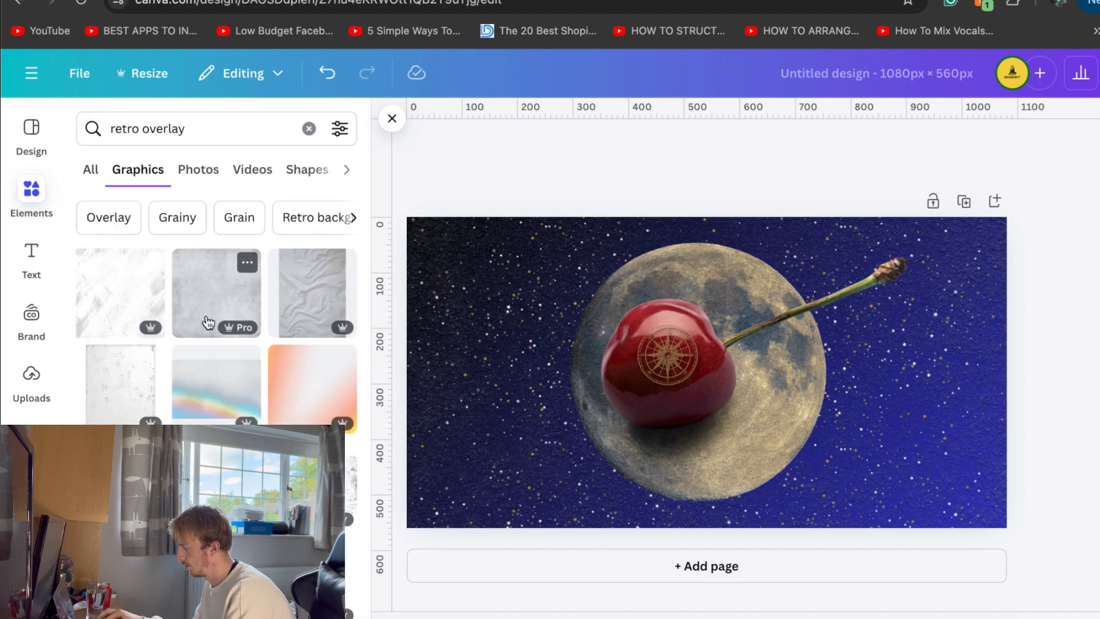
Add the rainbow light-leak overlay and stretch it to cover the whole page
{"action": "left_click", "coordinate": [213, 394]}
{"action": "left_click_drag", "start_coordinate": [518, 248], "coordinate": [374, 222]}
{"action": "left_click_drag", "start_coordinate": [892, 334], "coordinate": [1007, 332]}
{"action": "left_click_drag", "start_coordinate": [703, 498], "coordinate": [705, 528]}
{"action": "left_click", "coordinate": [1030, 427]}
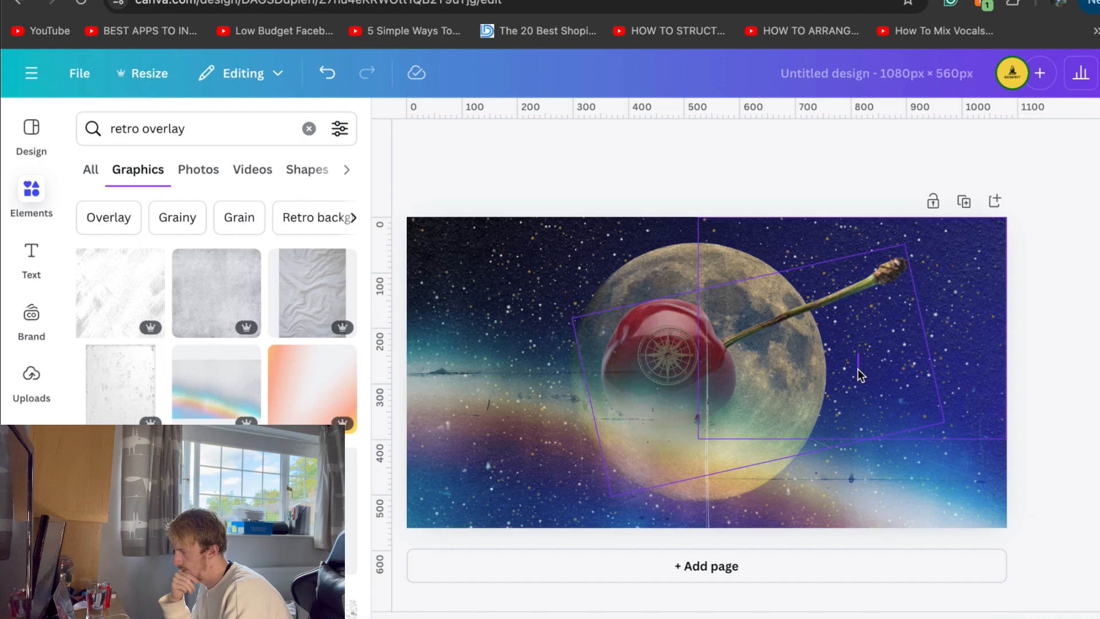
Shift the rainbow light-leak overlay downward so it still covers the page, and lower its transparency value to soften it
{"action": "left_click", "coordinate": [858, 354]}
{"action": "left_click", "coordinate": [542, 309]}
{"action": "left_click_drag", "start_coordinate": [509, 284], "coordinate": [515, 325]}
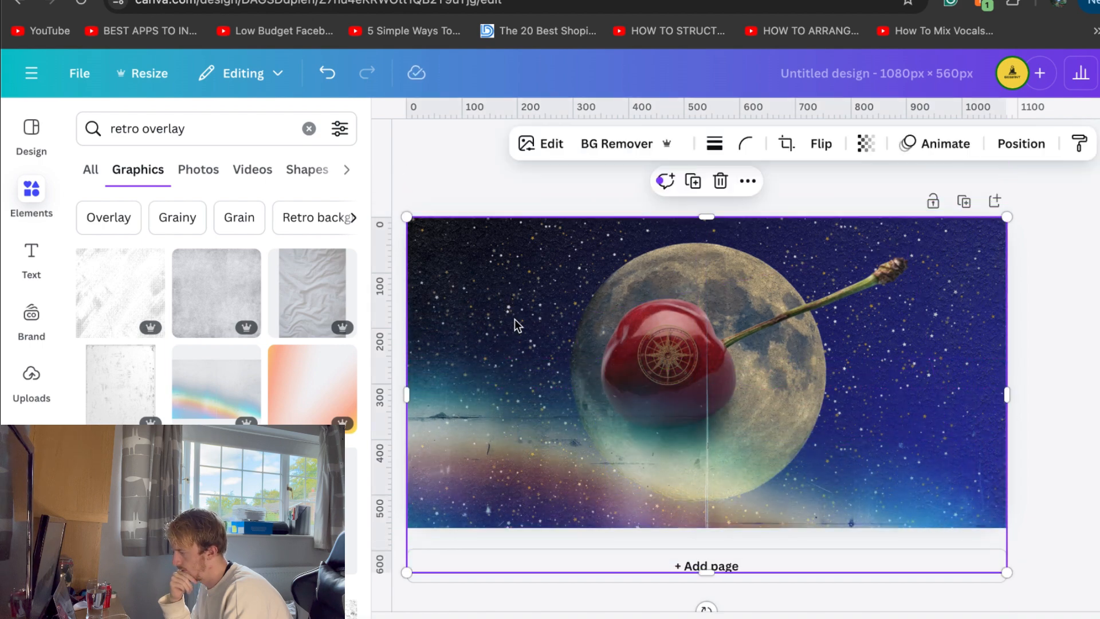
{"action": "left_click", "coordinate": [866, 143]}
{"action": "left_click_drag", "start_coordinate": [830, 215], "coordinate": [862, 216]}
{"action": "left_click", "coordinate": [1098, 299]}
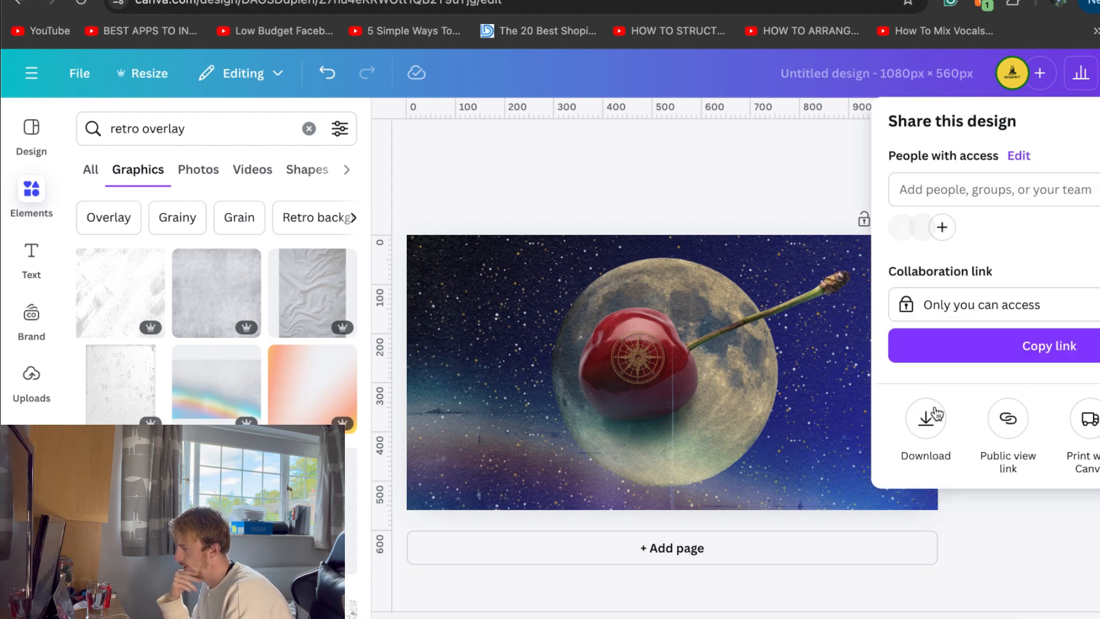
Download the finished design as a PNG with an increased size multiplier
{"action": "left_click", "coordinate": [941, 418]}
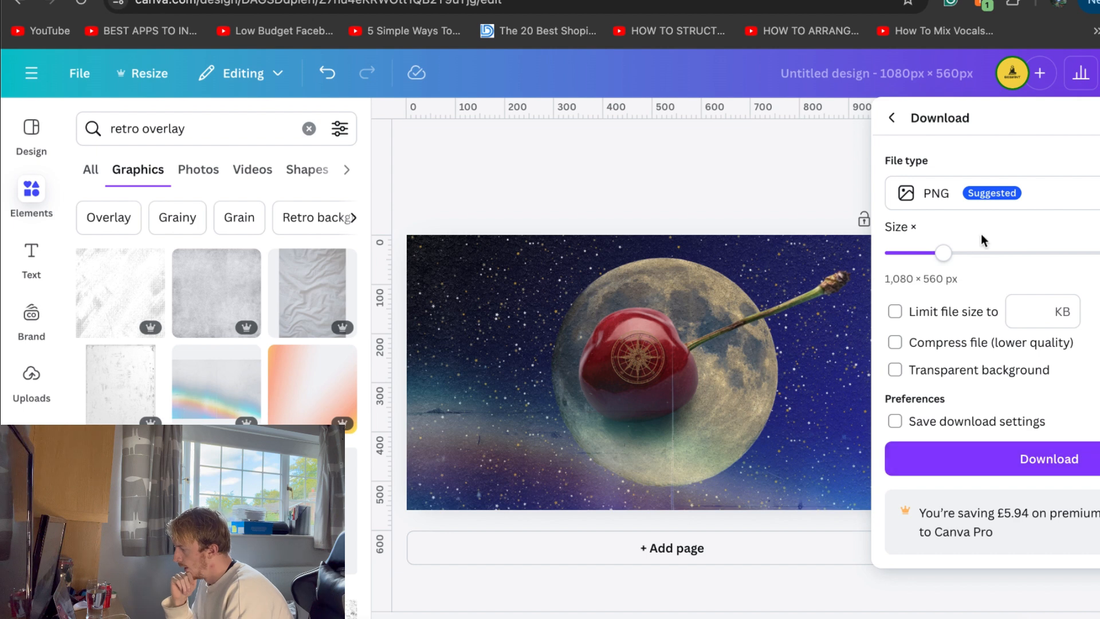
{"action": "left_click", "coordinate": [977, 253]}
{"action": "left_click", "coordinate": [1032, 458]}
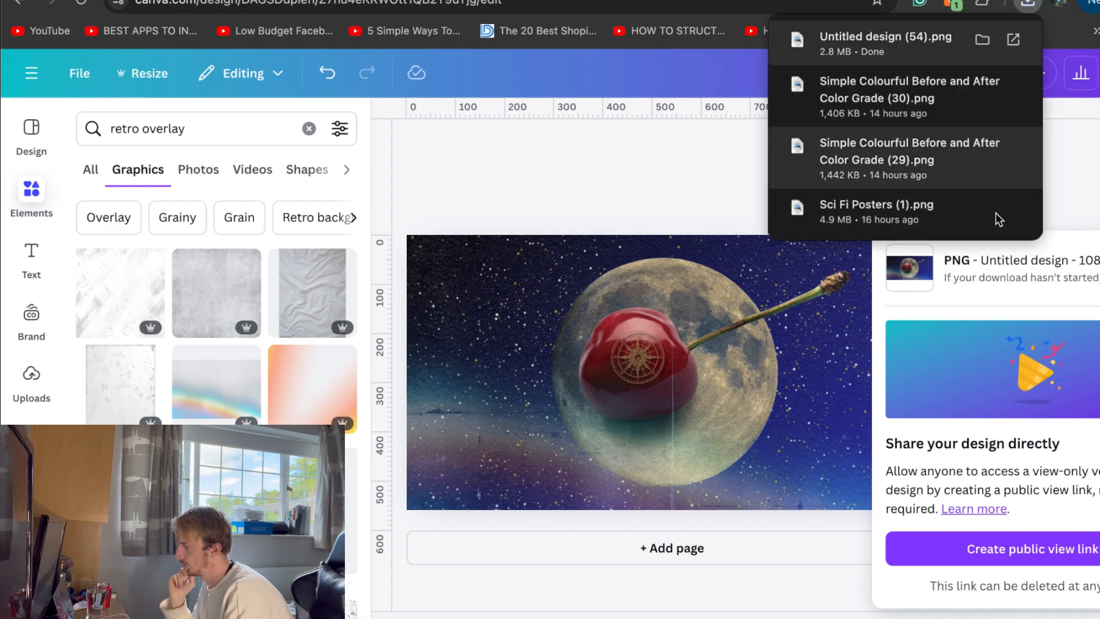
Add a second page, clear its gradient background, and colour it with the tan document colour
{"action": "left_click", "coordinate": [727, 552]}
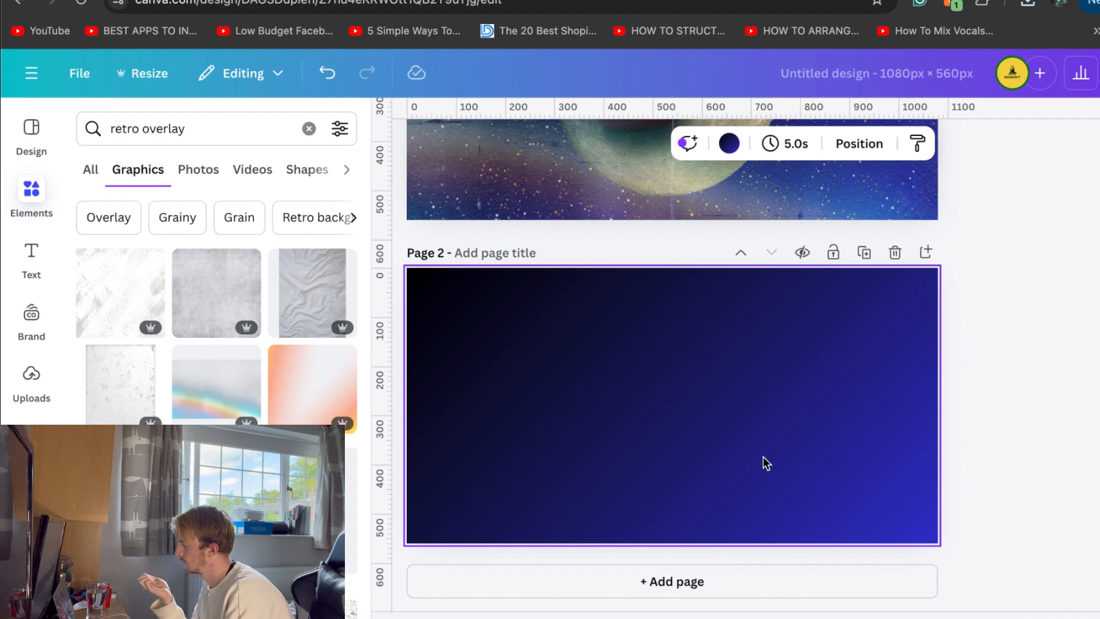
{"action": "key", "text": "Delete"}
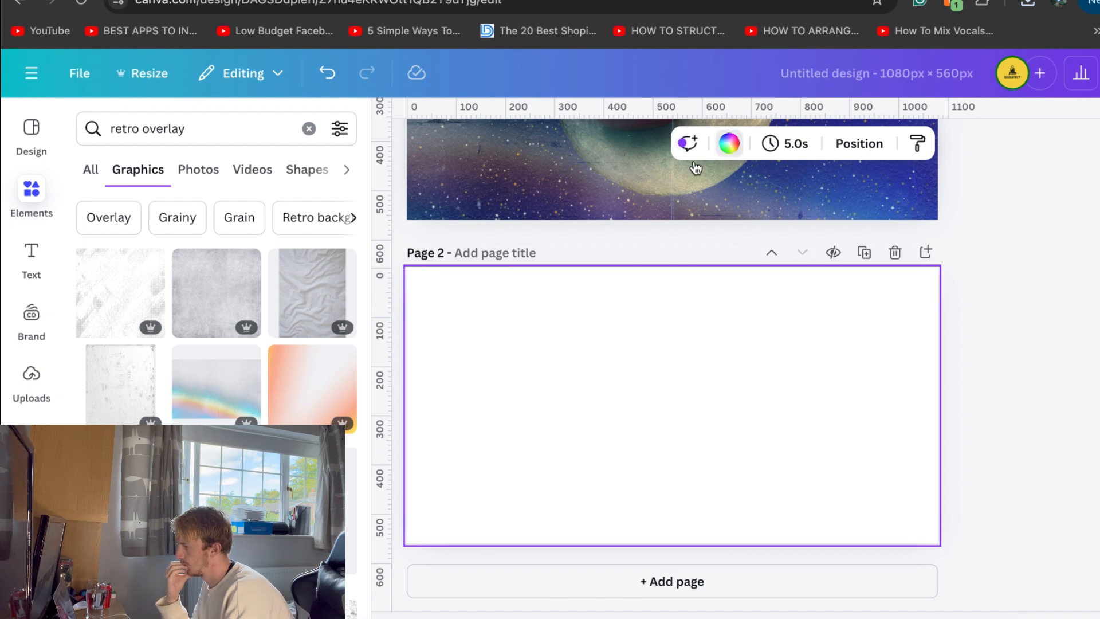
{"action": "left_click", "coordinate": [729, 143]}
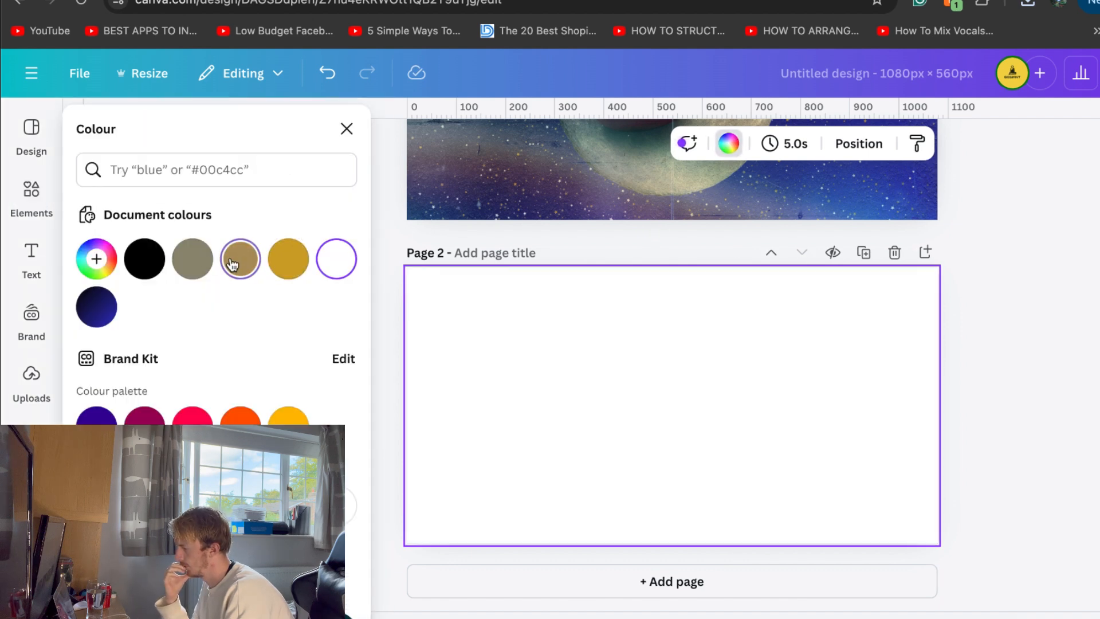
{"action": "left_click", "coordinate": [241, 258]}
{"action": "left_click", "coordinate": [942, 374]}
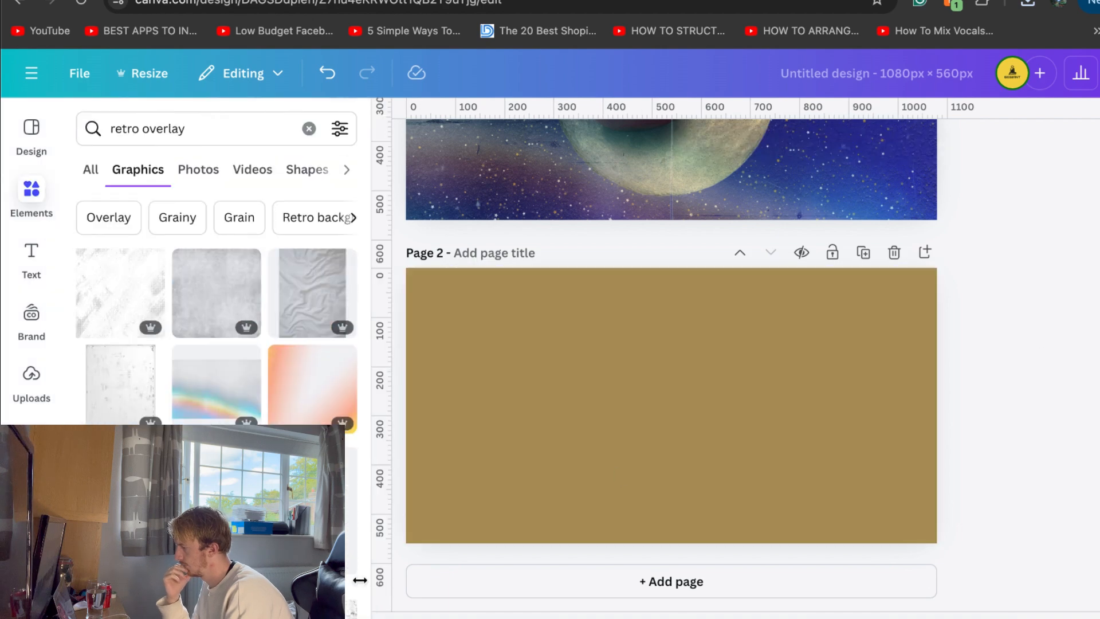
Switch to Finder and place "Untitled design (54).png" from the Downloads folder onto page 2
{"action": "key", "text": "super+Tab"}
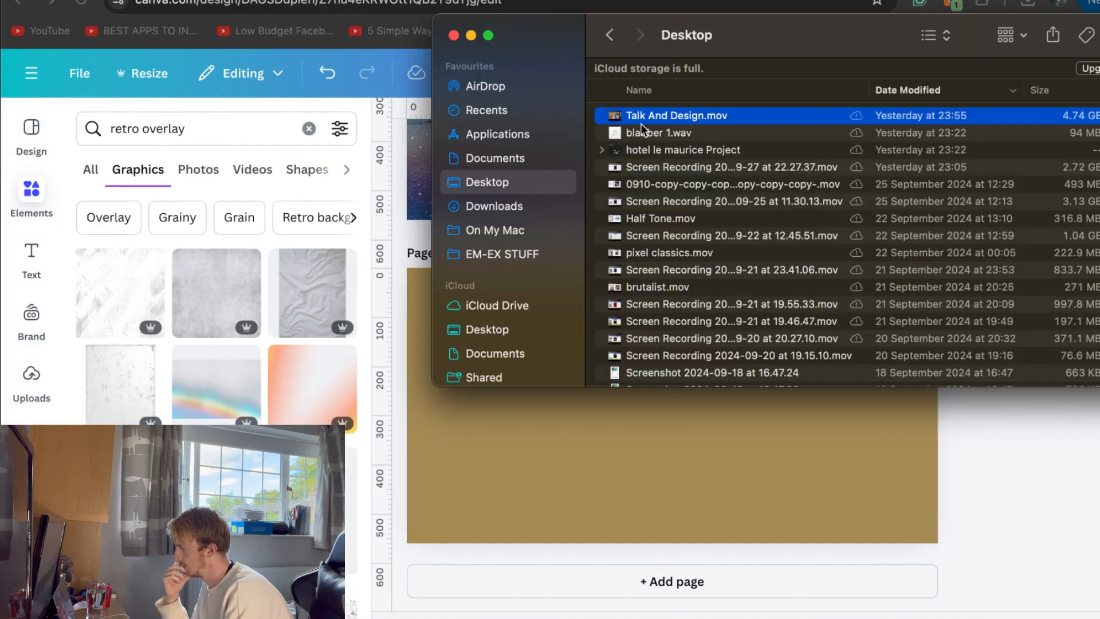
{"action": "left_click", "coordinate": [515, 202]}
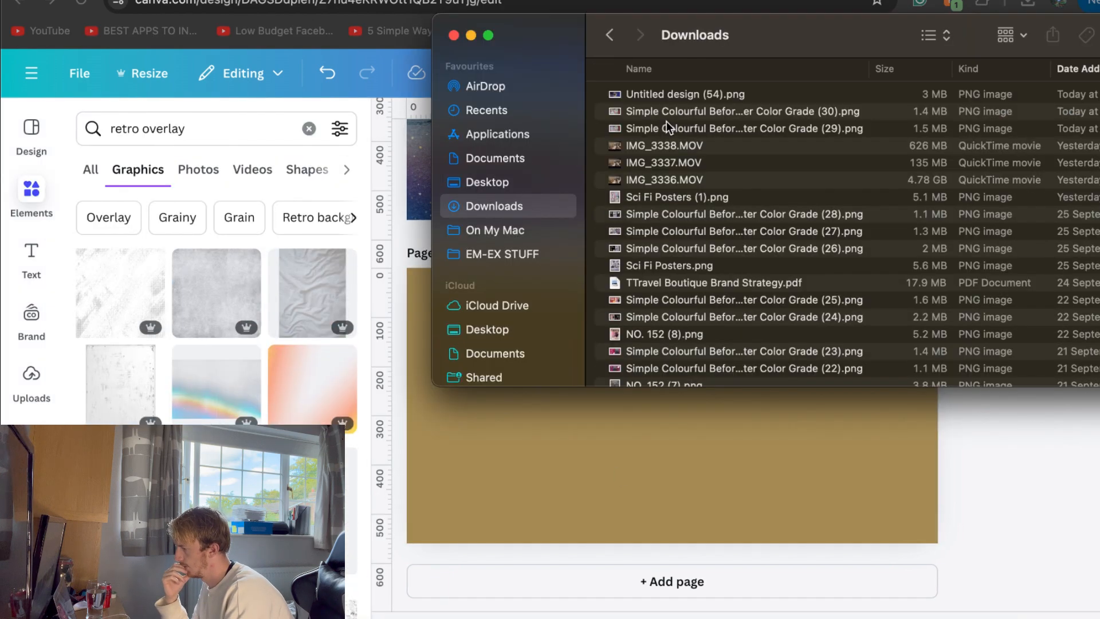
{"action": "left_click_drag", "start_coordinate": [665, 98], "coordinate": [871, 439]}
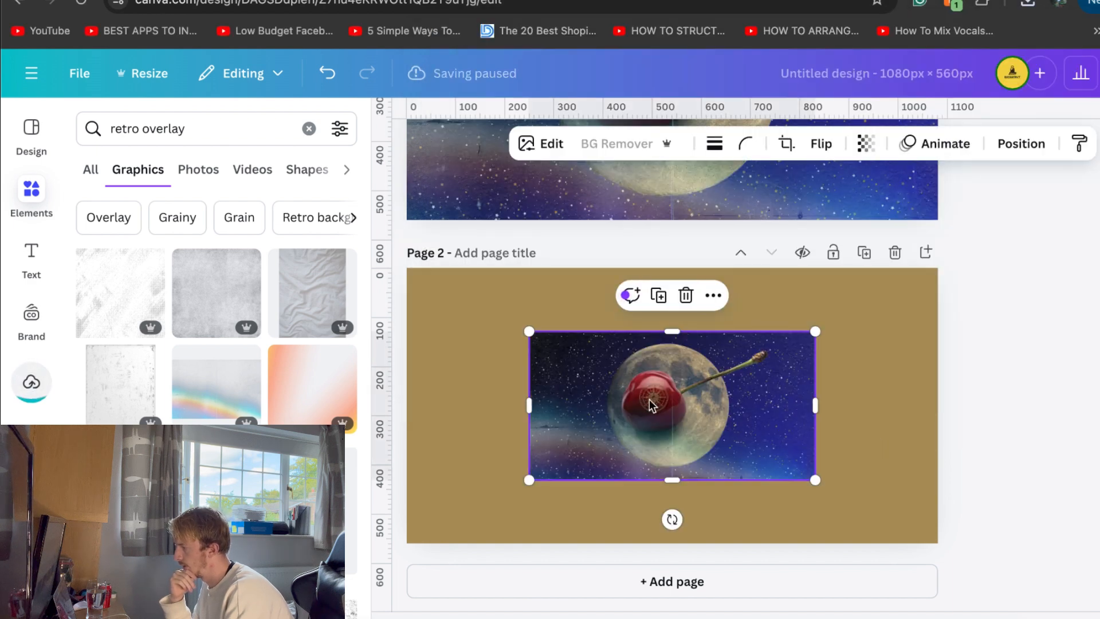
Enlarge the placed image in the upper part of page 2 and adjust its width to leave equal side margins
{"action": "left_click_drag", "start_coordinate": [607, 392], "coordinate": [548, 350]}
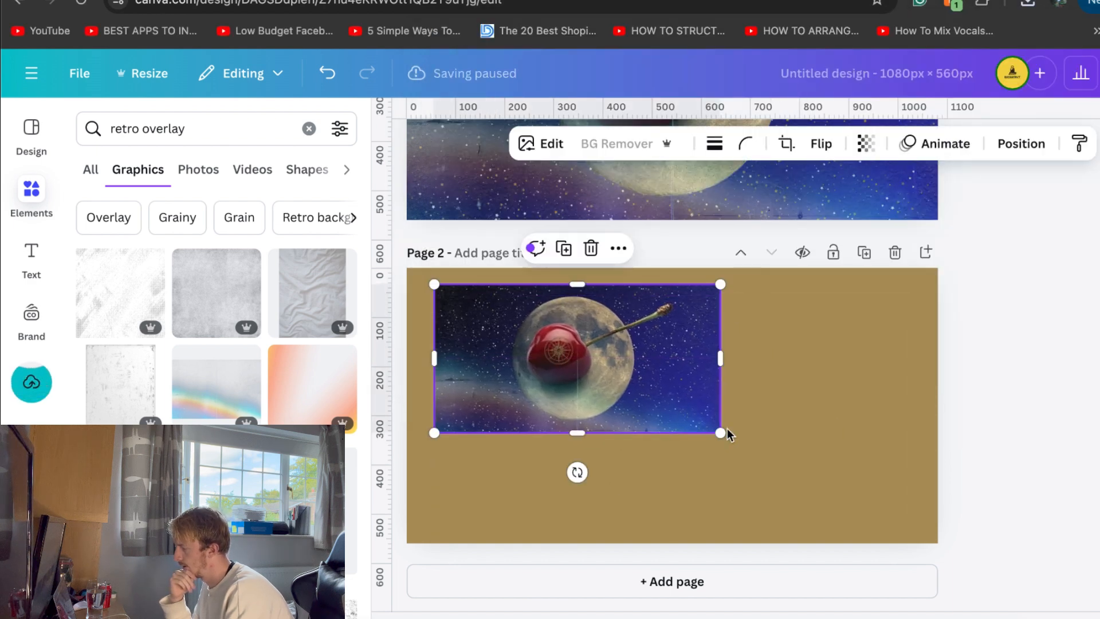
{"action": "left_click_drag", "start_coordinate": [836, 463], "coordinate": [848, 487]}
{"action": "left_click_drag", "start_coordinate": [770, 435], "coordinate": [787, 433]}
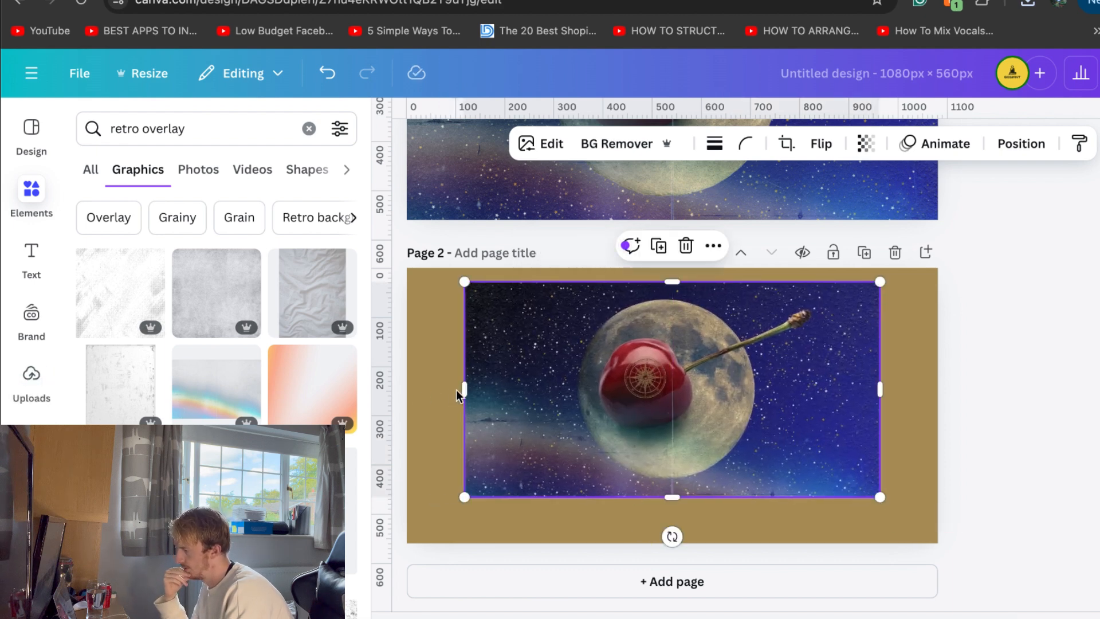
{"action": "left_click_drag", "start_coordinate": [463, 389], "coordinate": [441, 385]}
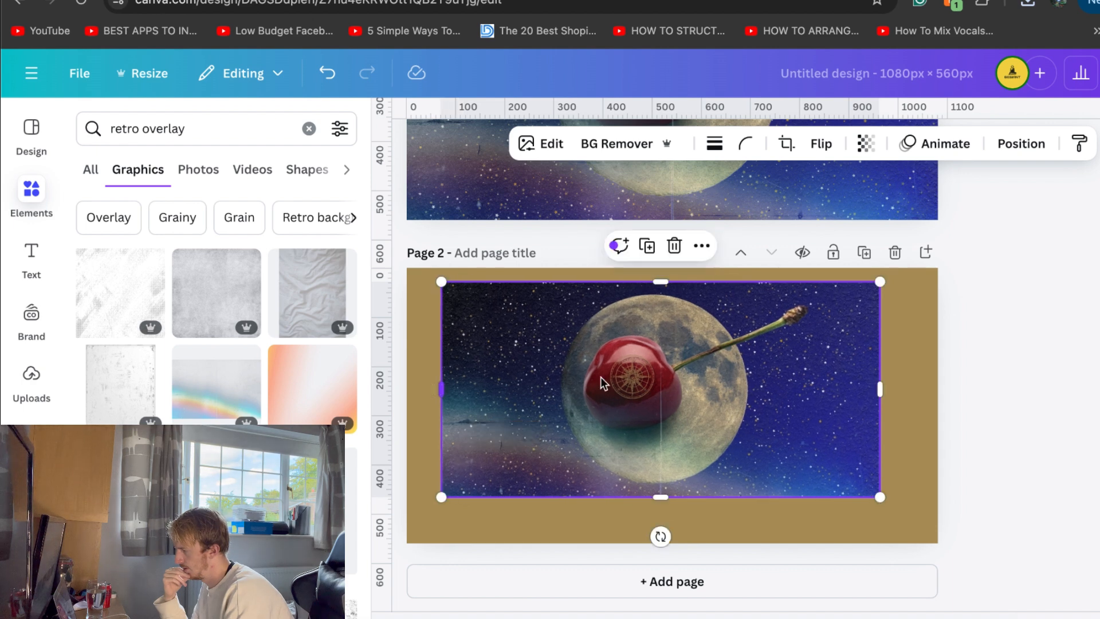
{"action": "left_click_drag", "start_coordinate": [881, 390], "coordinate": [910, 387]}
{"action": "left_click", "coordinate": [1050, 387]}
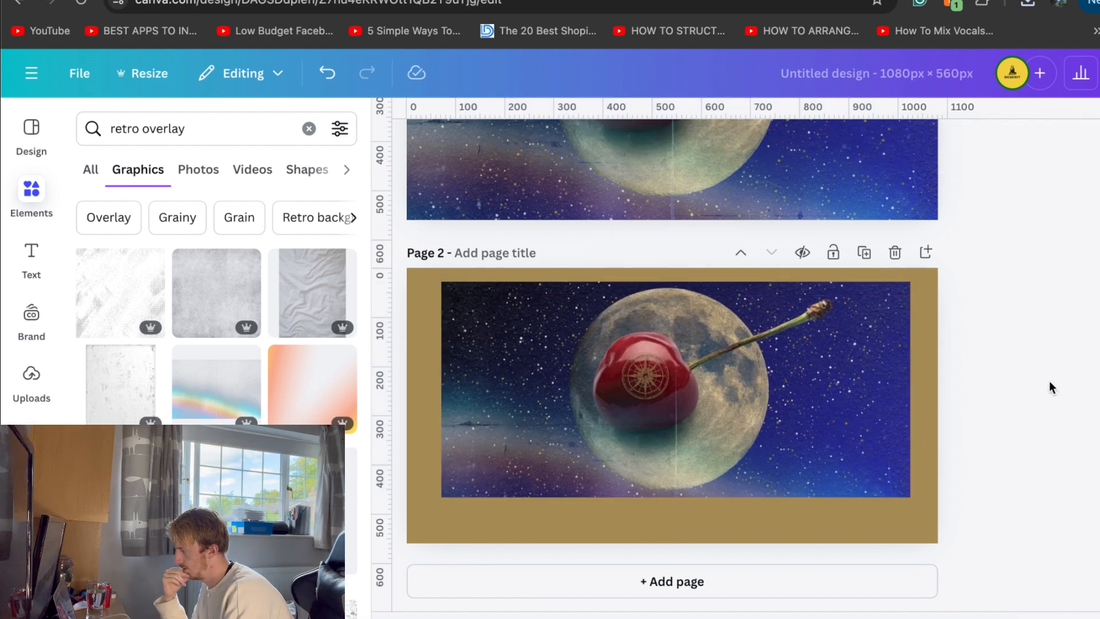
{"action": "left_click", "coordinate": [831, 372]}
{"action": "left_click_drag", "start_coordinate": [910, 382], "coordinate": [904, 382]}
{"action": "left_click_drag", "start_coordinate": [795, 385], "coordinate": [797, 384]}
{"action": "left_click", "coordinate": [1022, 340]}
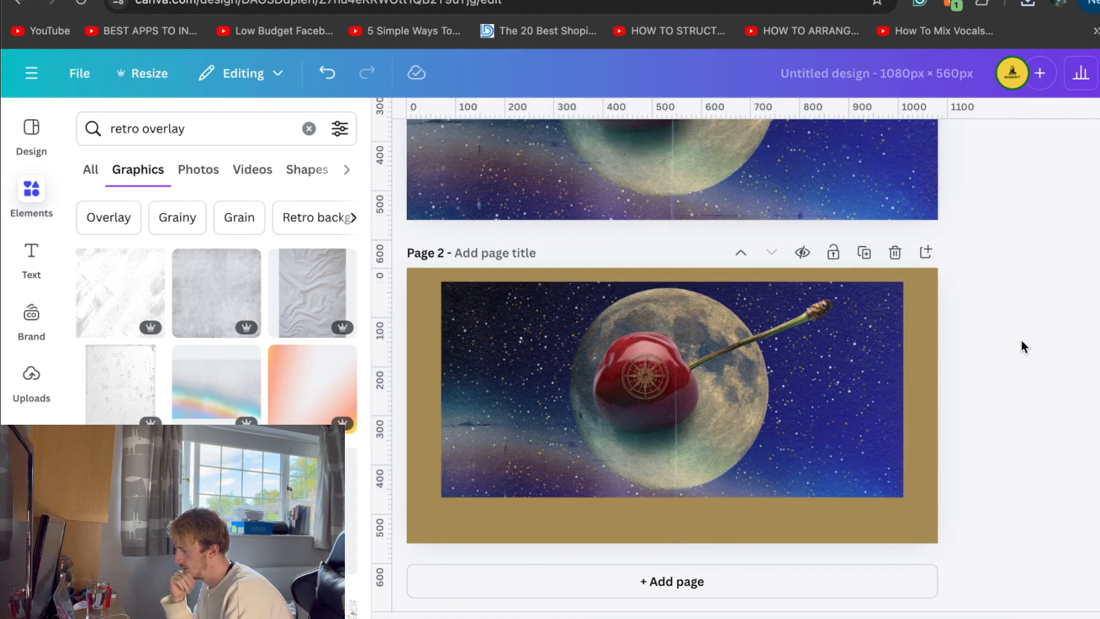
Give the cherry image on page 2 slightly rounded corners
{"action": "left_click", "coordinate": [768, 366]}
{"action": "left_click", "coordinate": [746, 144]}
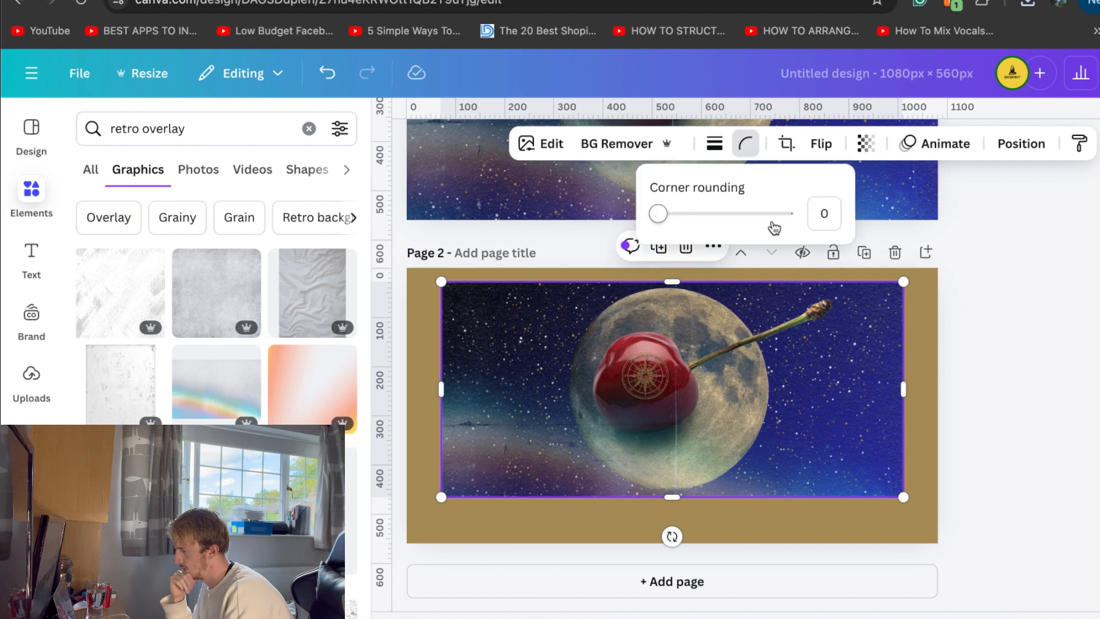
{"action": "left_click_drag", "start_coordinate": [658, 214], "coordinate": [682, 214]}
{"action": "left_click", "coordinate": [1026, 317]}
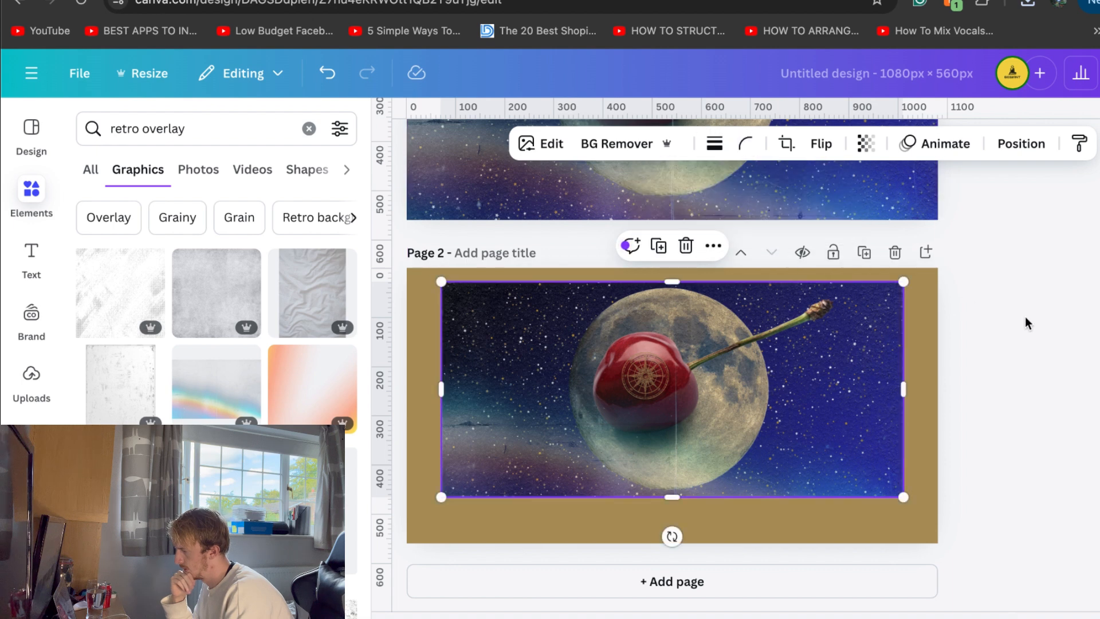
{"action": "left_click", "coordinate": [1025, 317]}
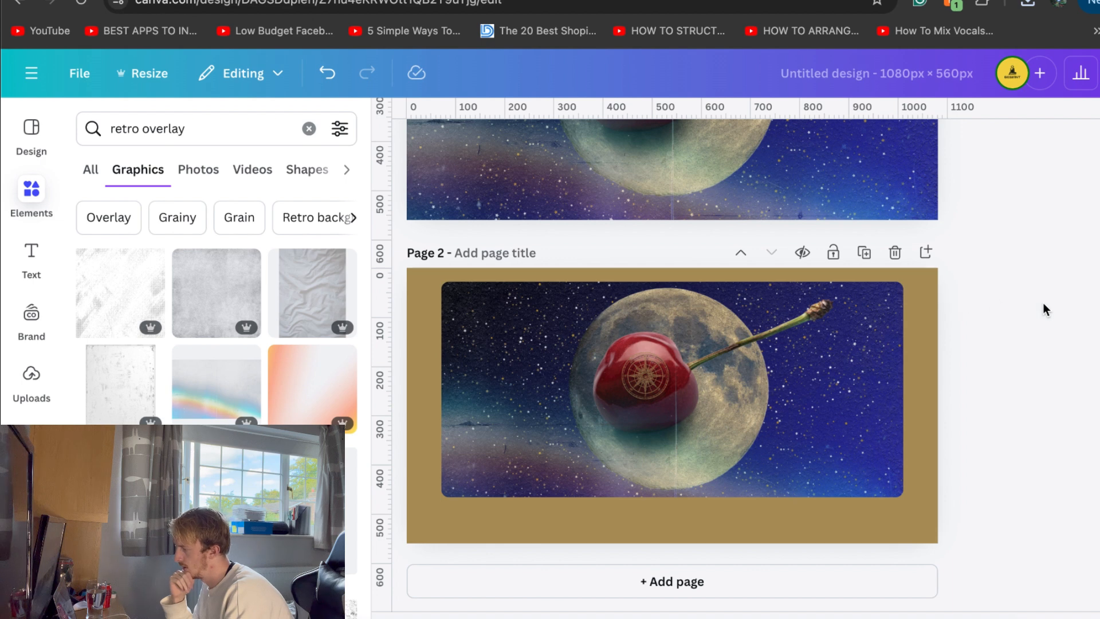
Shrink the rounded image slightly and centre it horizontally, leaving a wider strip of background beneath it
{"action": "left_click", "coordinate": [686, 364]}
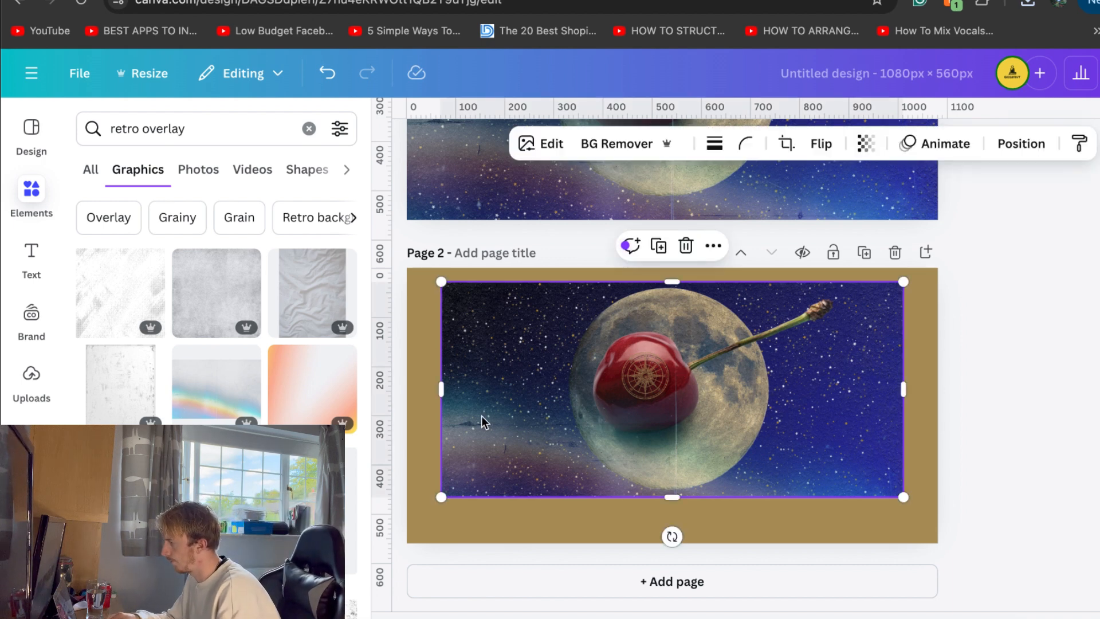
{"action": "left_click_drag", "start_coordinate": [445, 497], "coordinate": [466, 486]}
{"action": "left_click_drag", "start_coordinate": [629, 422], "coordinate": [612, 423]}
{"action": "left_click", "coordinate": [1016, 372]}
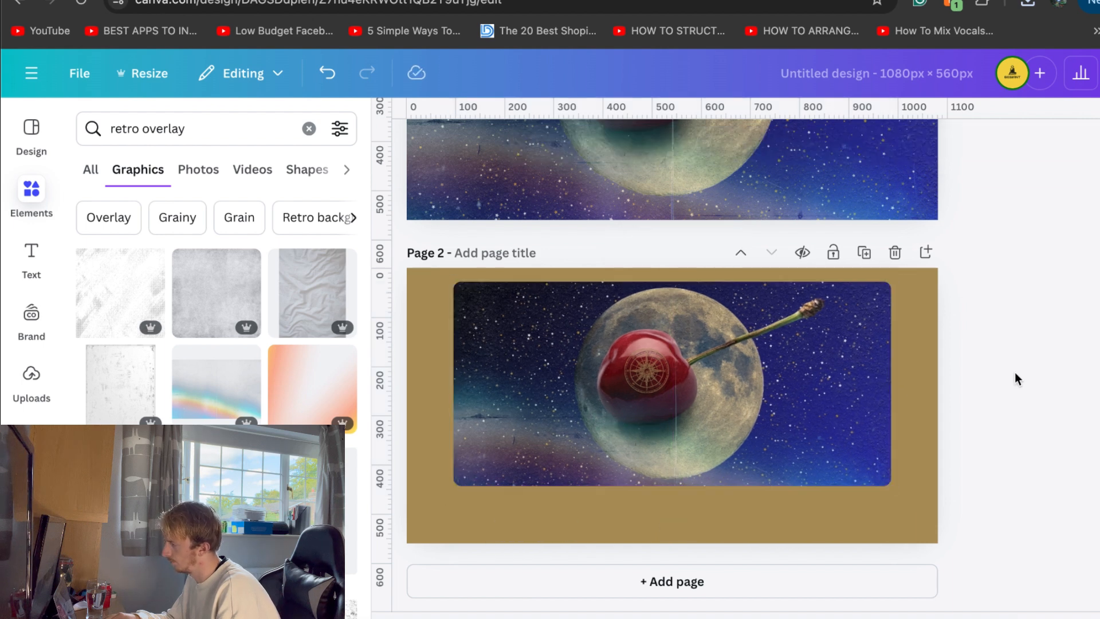
Try #938e77 and #ffffff as page 2's background, and settle on the pale mint from the Northern Lights palette
{"action": "left_click", "coordinate": [917, 361]}
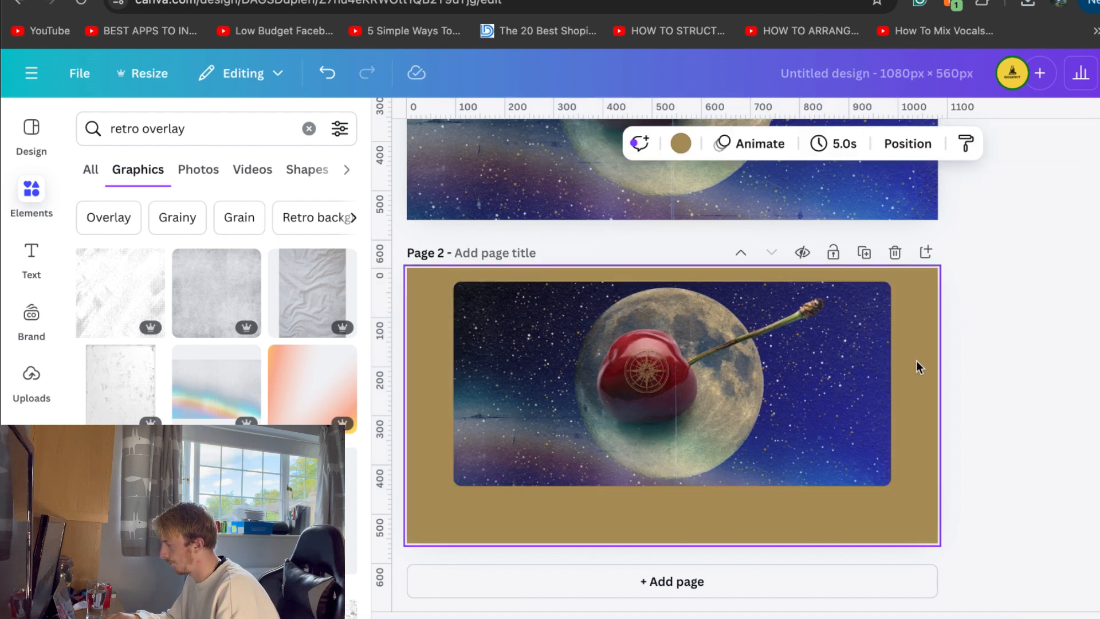
{"action": "left_click", "coordinate": [681, 143]}
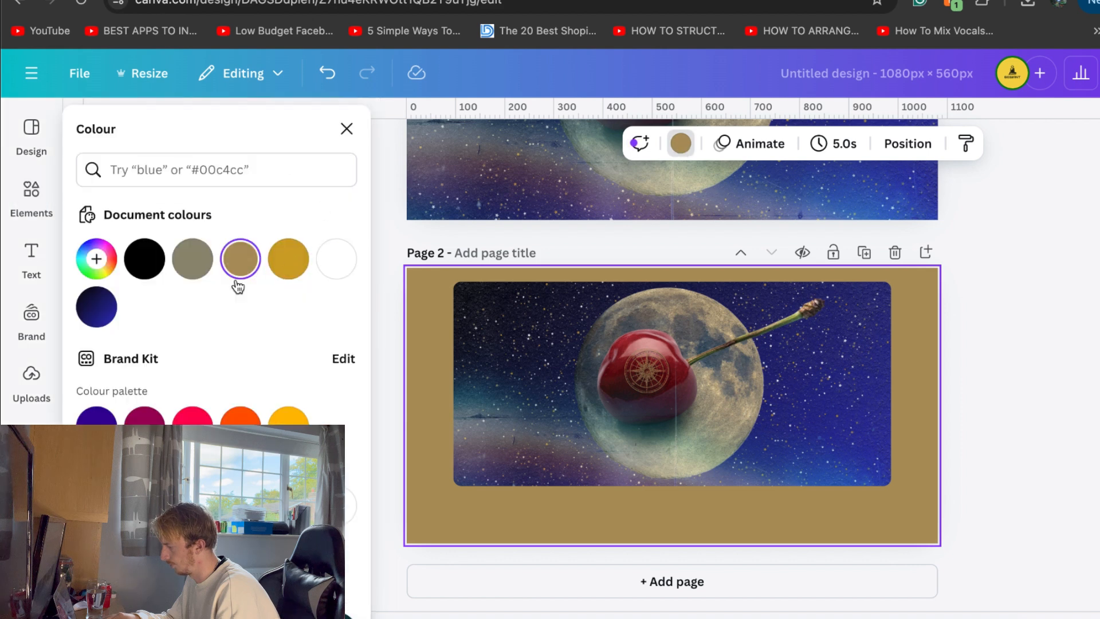
{"action": "left_click", "coordinate": [195, 264]}
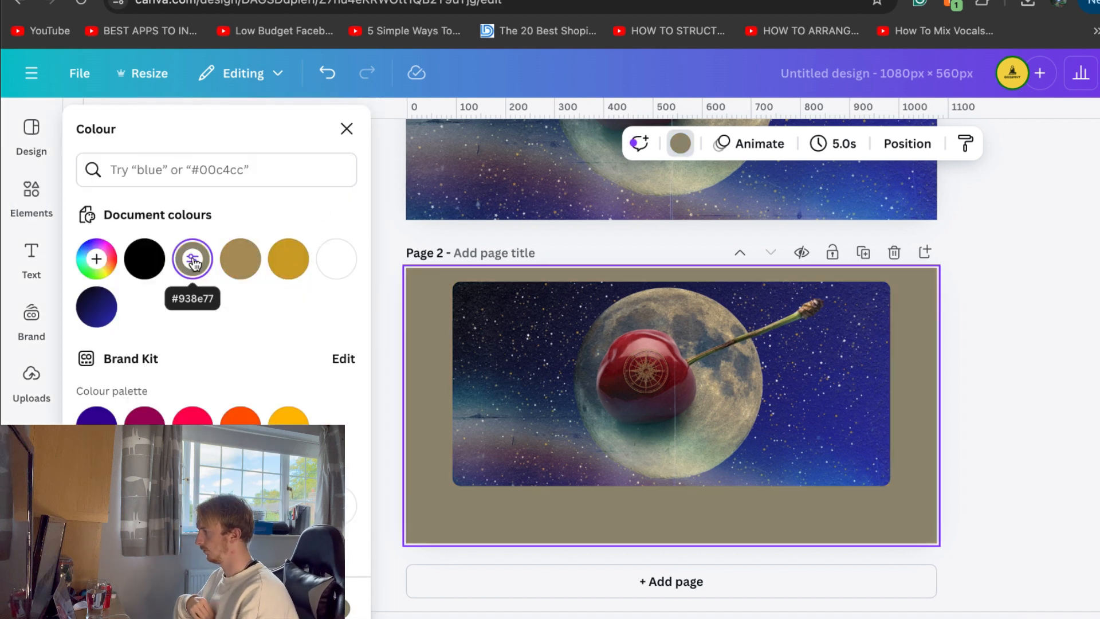
{"action": "left_click", "coordinate": [338, 261]}
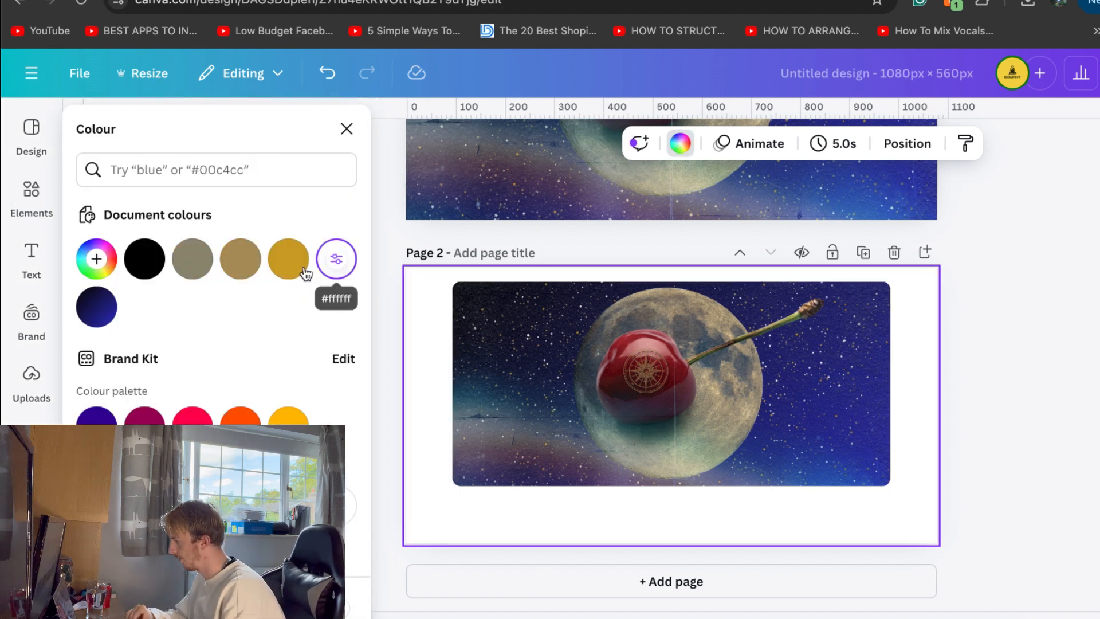
{"action": "scroll", "coordinate": [263, 362], "scroll_direction": "down", "scroll_amount": 3}
{"action": "scroll", "coordinate": [263, 362], "scroll_direction": "down", "scroll_amount": 2}
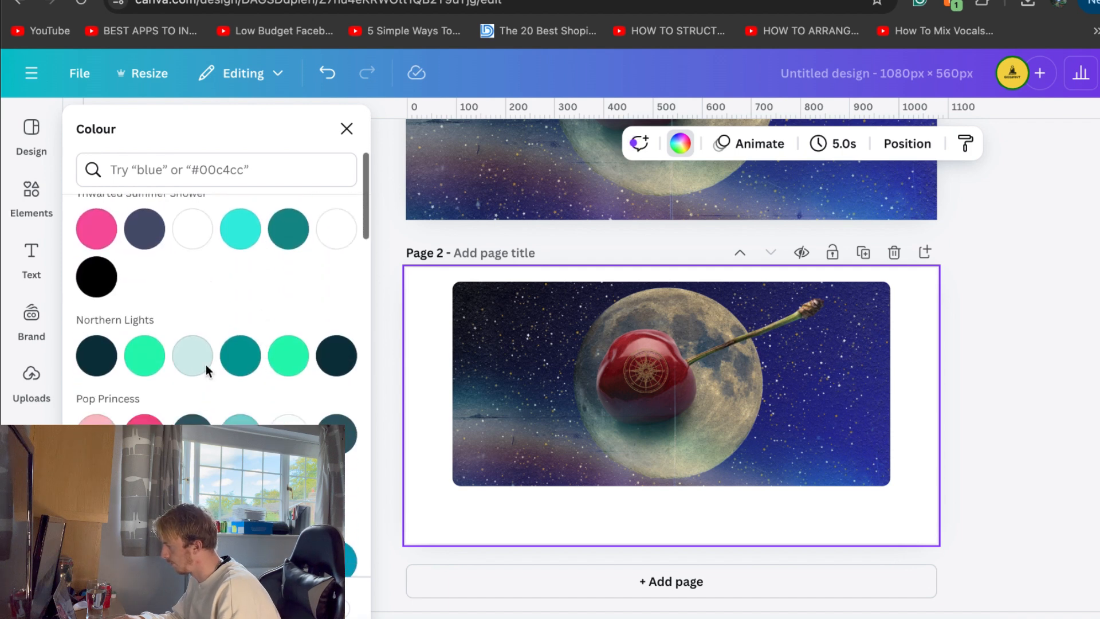
{"action": "left_click", "coordinate": [192, 355]}
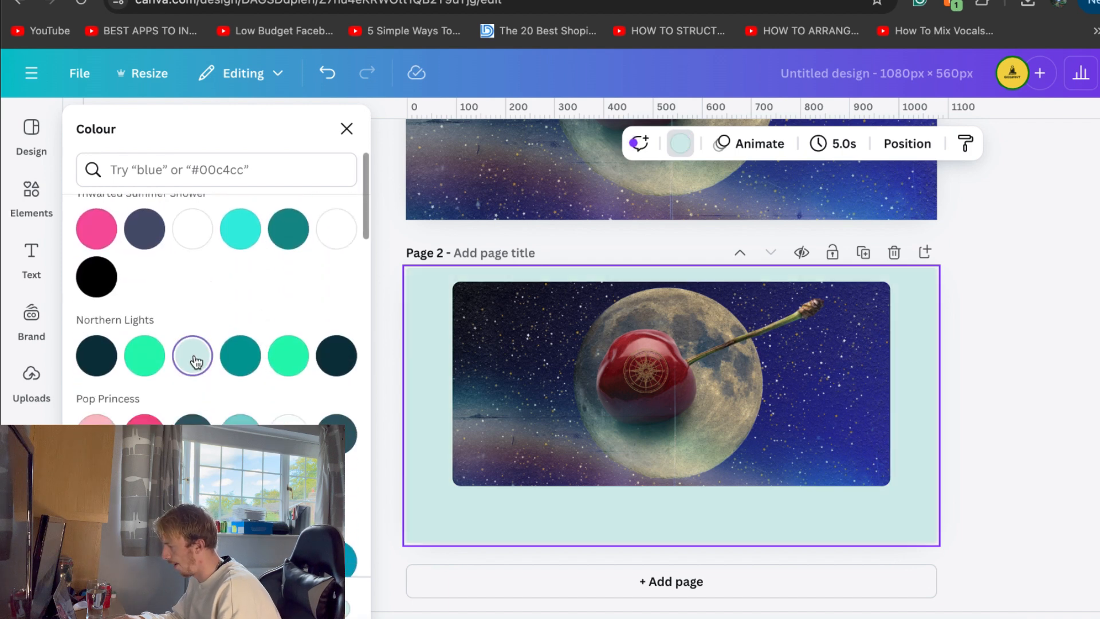
{"action": "left_click", "coordinate": [1058, 335]}
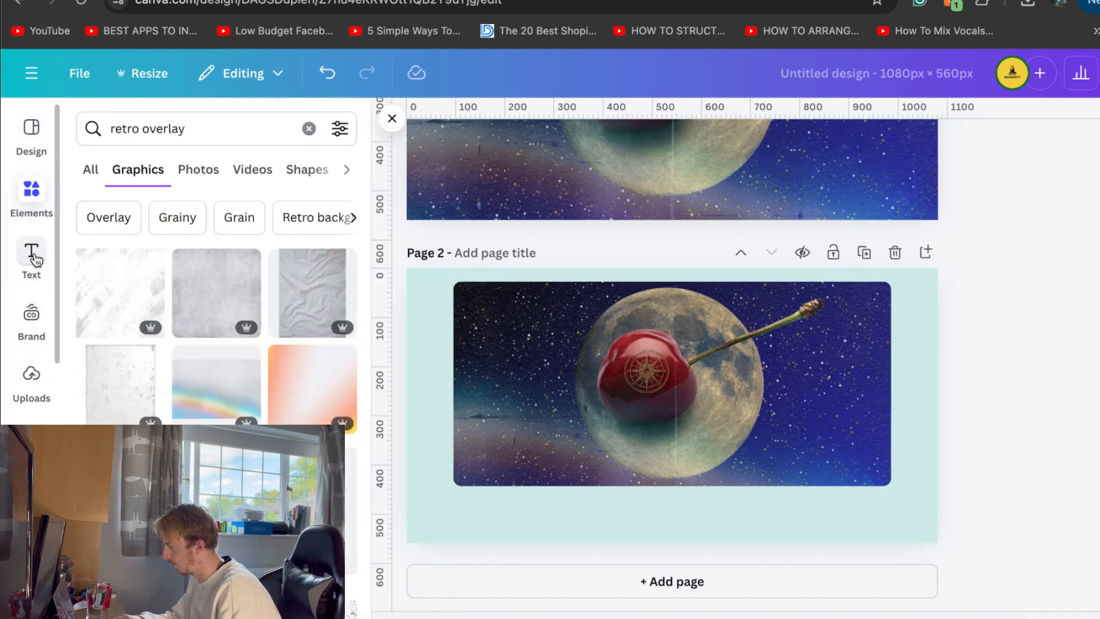
Add a Brand Kit title text to page 2 reading "1. CHERRY BOMB"
{"action": "left_click", "coordinate": [32, 253]}
{"action": "left_click", "coordinate": [196, 298]}
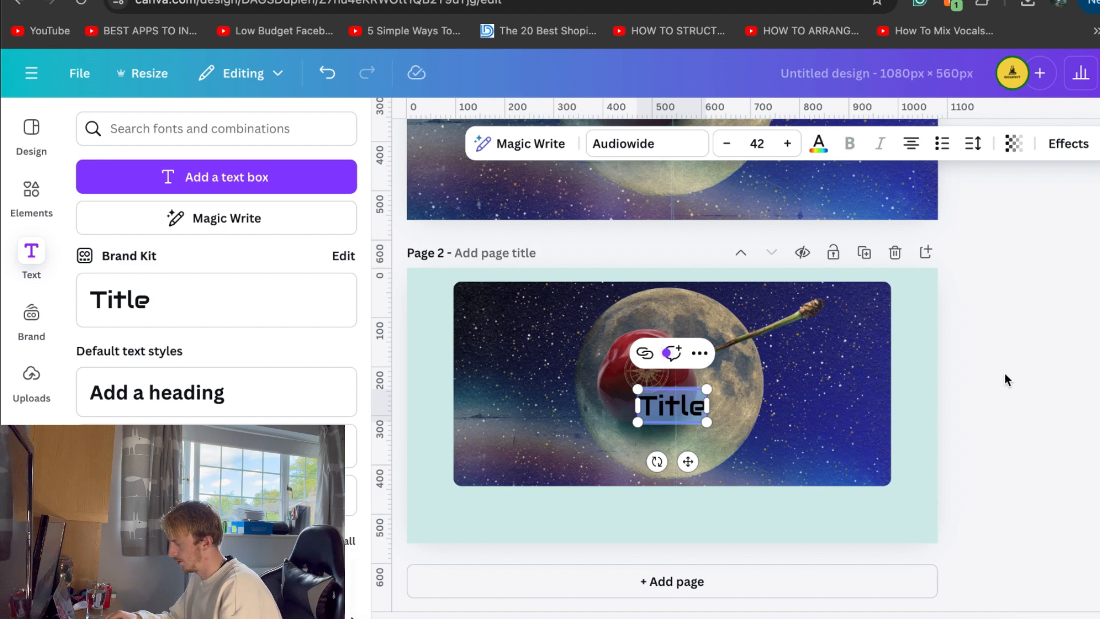
{"action": "key", "text": "BackSpace"}
{"action": "key", "text": "BackSpace"}
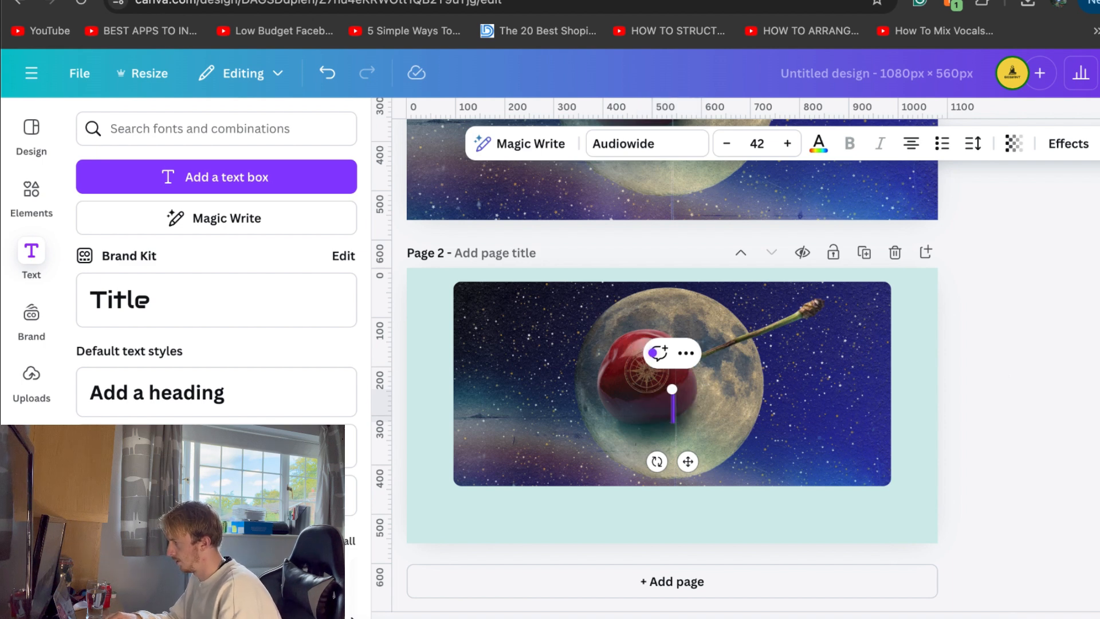
{"action": "type", "text": "1. "}
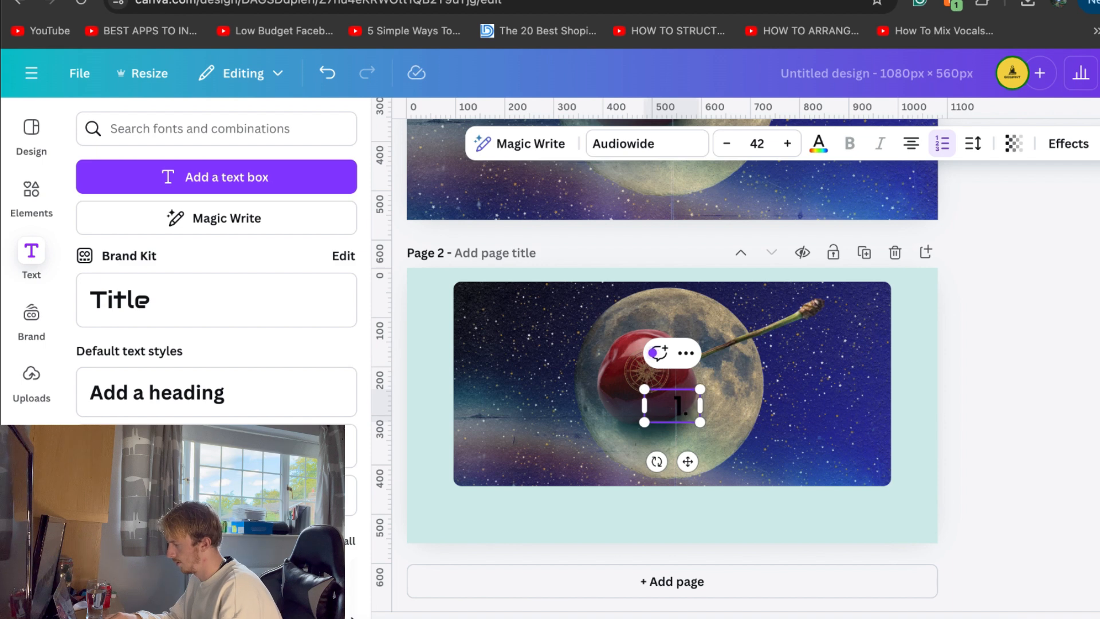
{"action": "type", "text": " Ch"}
{"action": "key", "text": "BackSpace"}
{"action": "key", "text": "BackSpace"}
{"action": "type", "text": "CHERRY"}
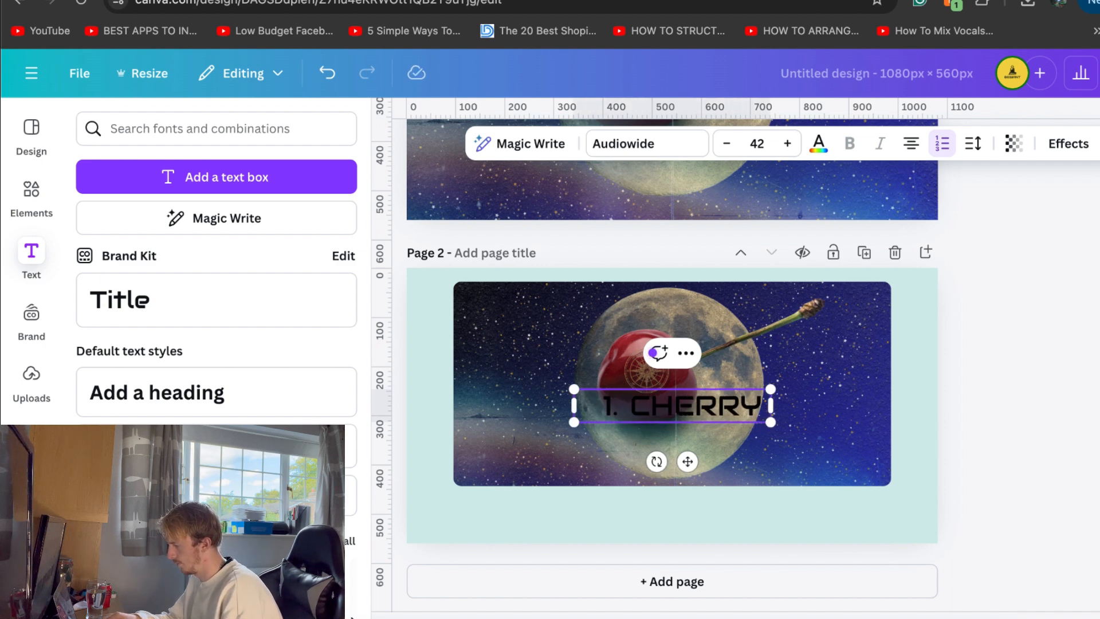
{"action": "type", "text": " BOMB"}
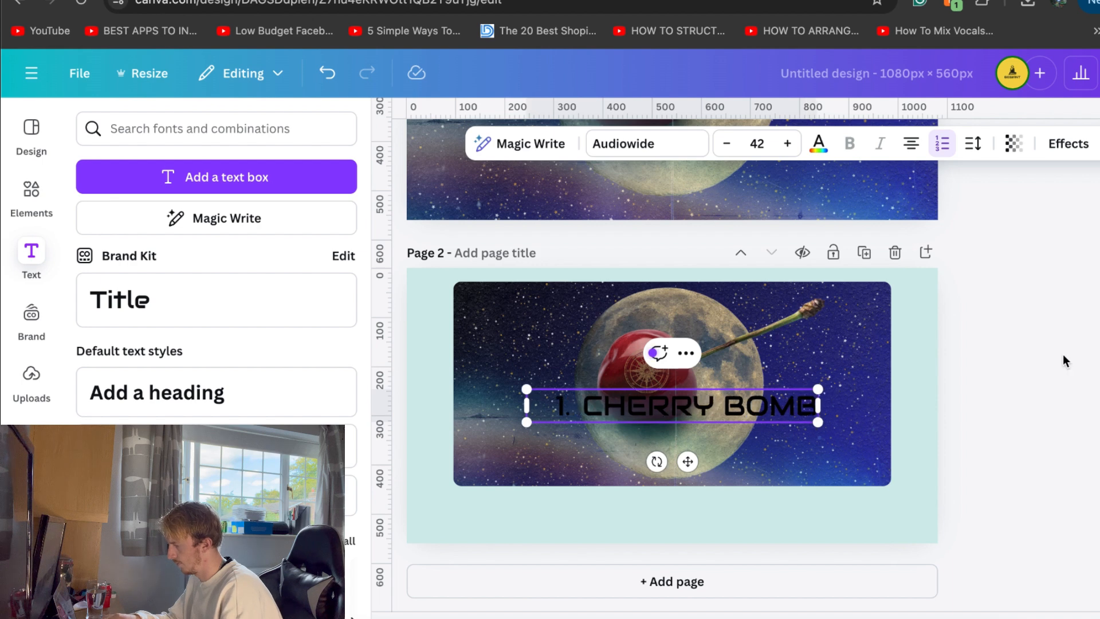
{"action": "left_click", "coordinate": [1065, 361]}
Place the left-aligned title directly beneath the image, lined up with its left edge, and remove the numbered-list formatting
{"action": "left_click_drag", "start_coordinate": [705, 412], "coordinate": [632, 508]}
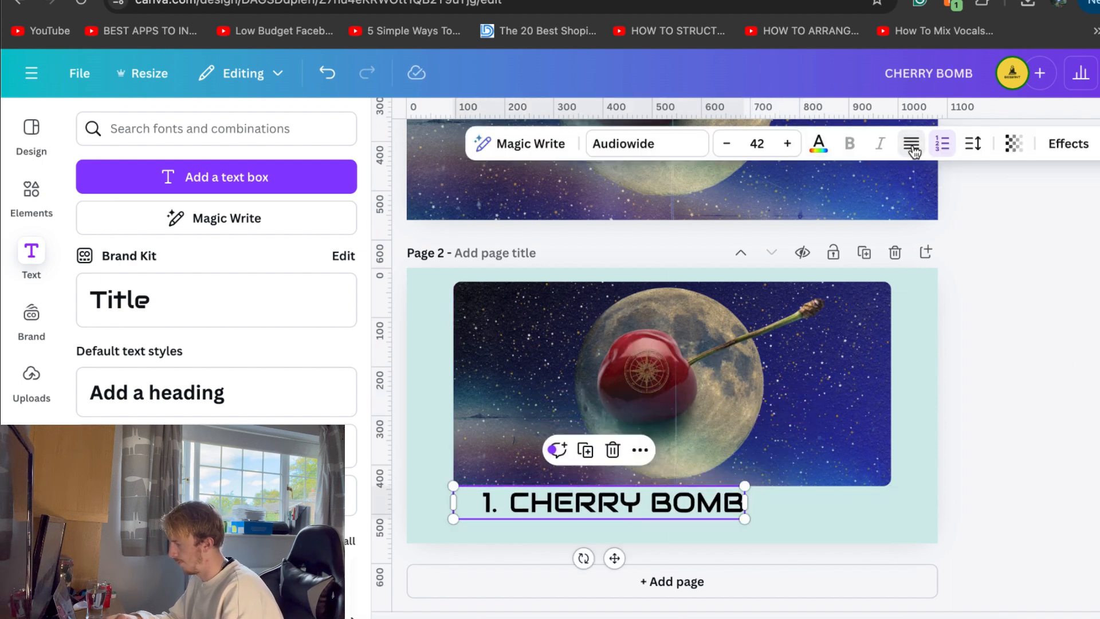
{"action": "left_click", "coordinate": [940, 147]}
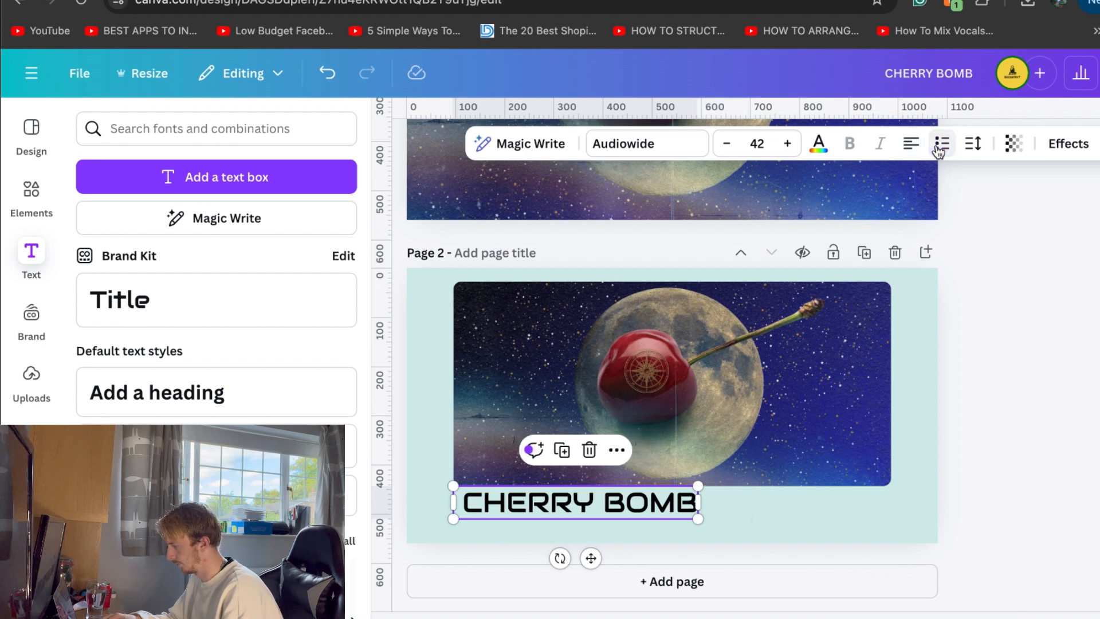
Insert "1." before CHERRY BOMB in page 2's title, leaving no space around the number
{"action": "left_click", "coordinate": [995, 389]}
{"action": "left_click", "coordinate": [465, 502]}
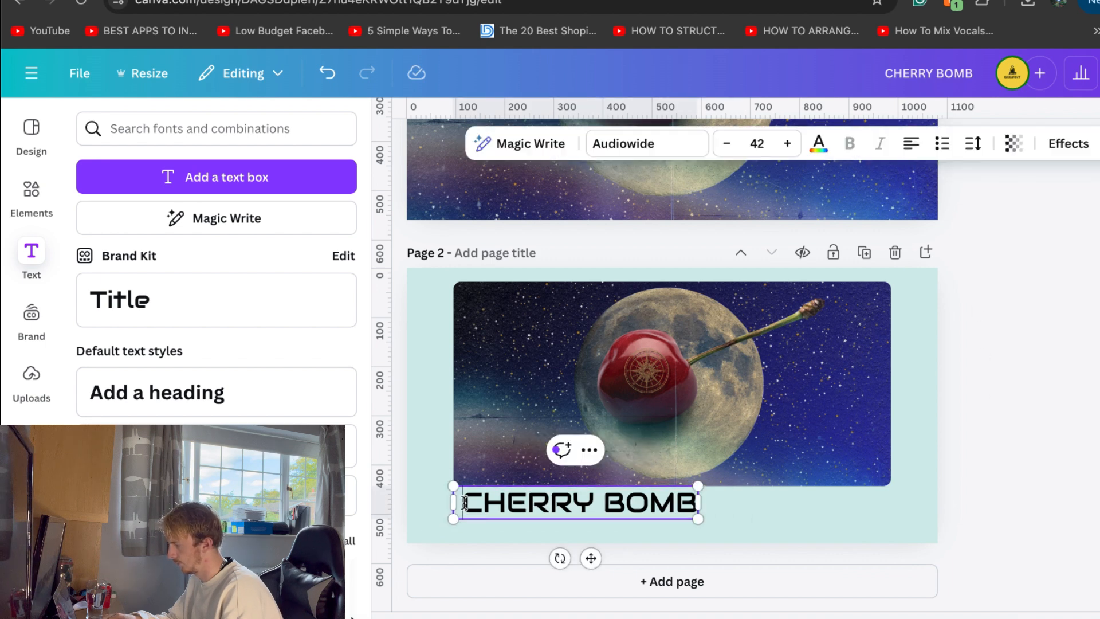
{"action": "type", "text": "1."}
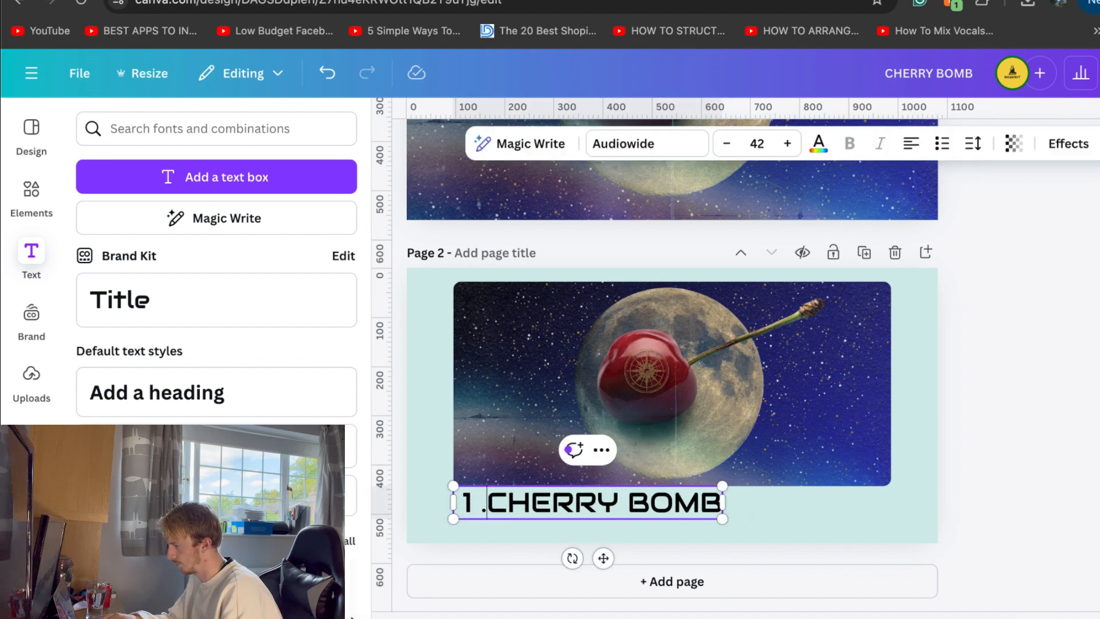
{"action": "key", "text": "BackSpace"}
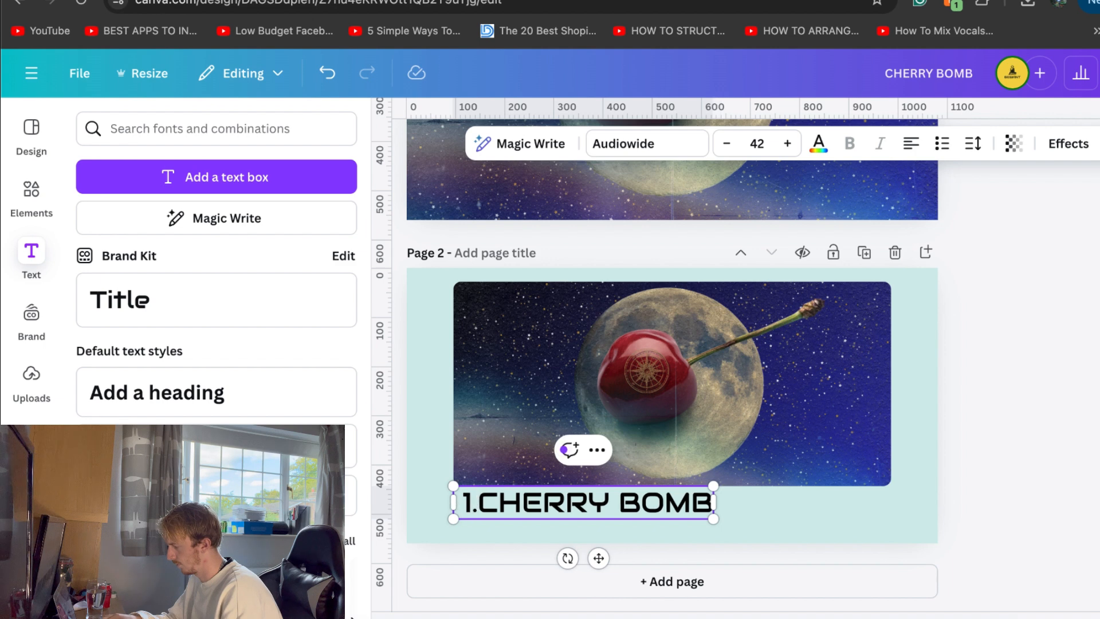
{"action": "key", "text": "BackSpace"}
{"action": "left_click", "coordinate": [675, 524]}
Search the fonts for "serif", try Droid Serif on the title, and apply DM Serif Display
{"action": "left_click", "coordinate": [665, 504]}
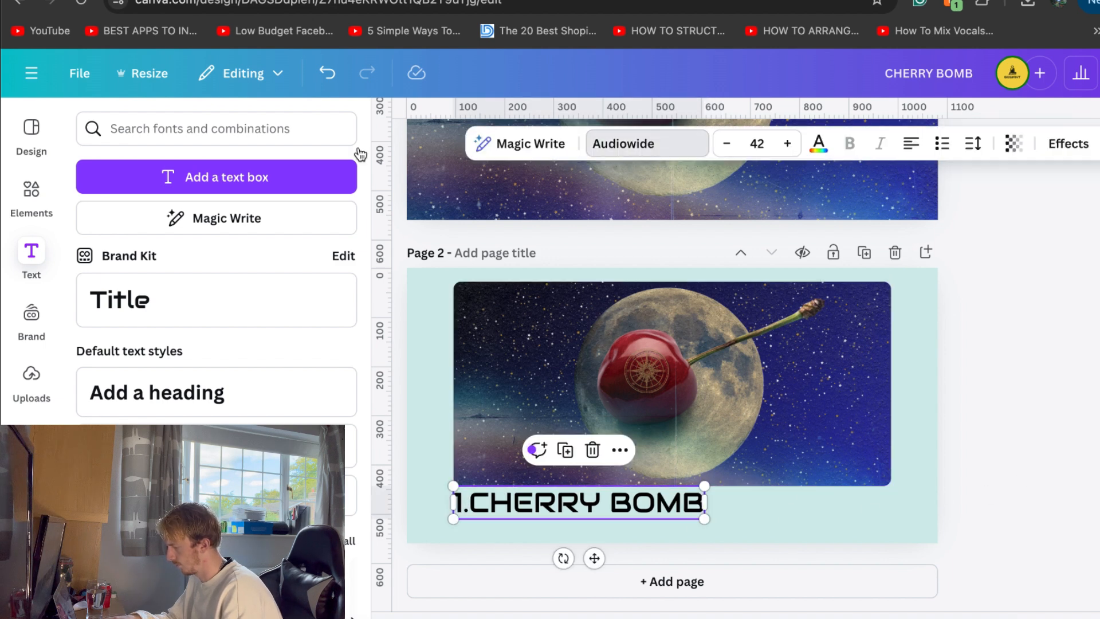
{"action": "left_click", "coordinate": [165, 211]}
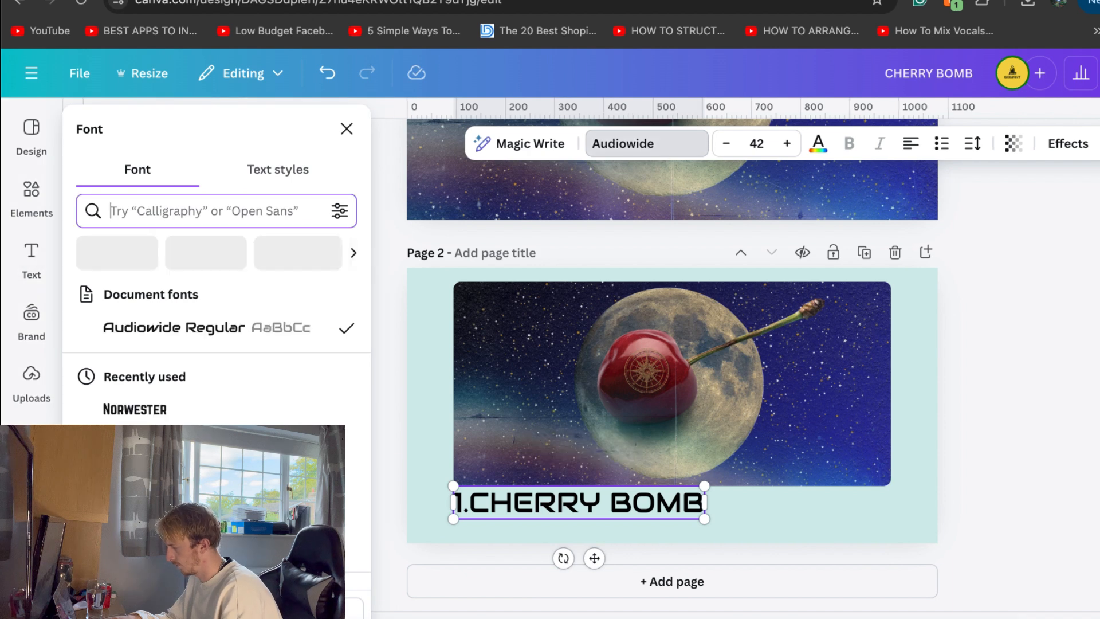
{"action": "type", "text": "serif"}
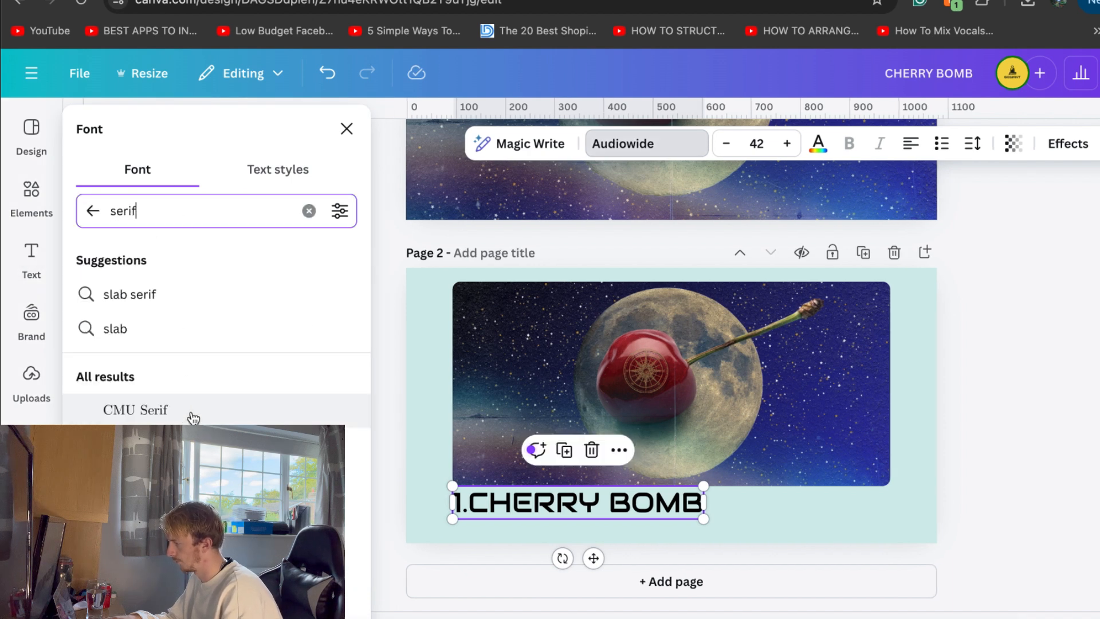
{"action": "left_click", "coordinate": [189, 444]}
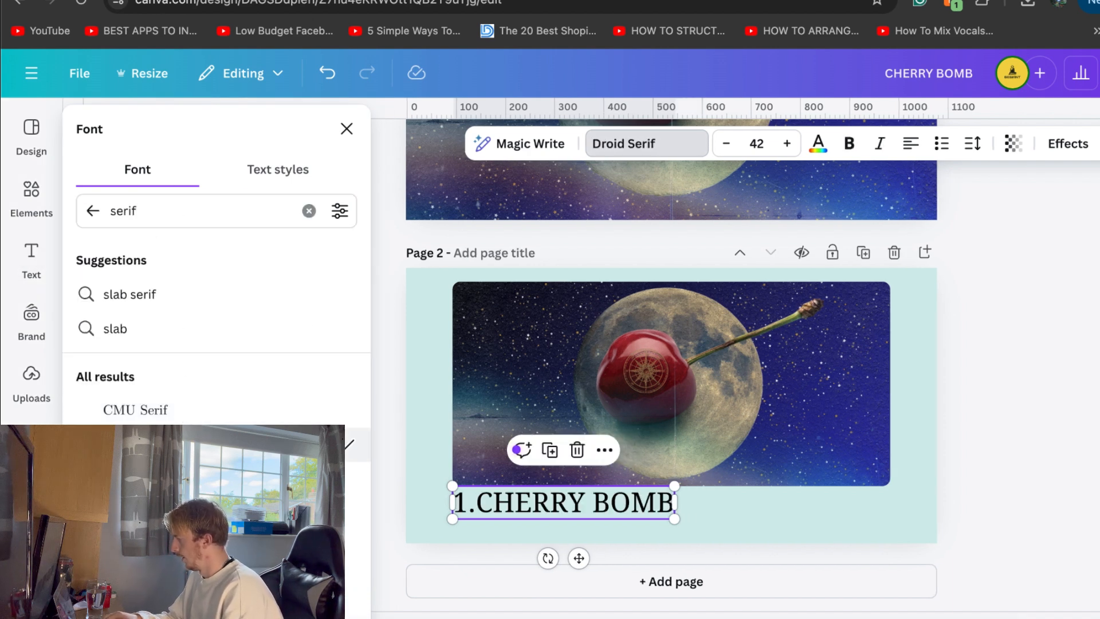
{"action": "left_click", "coordinate": [347, 547]}
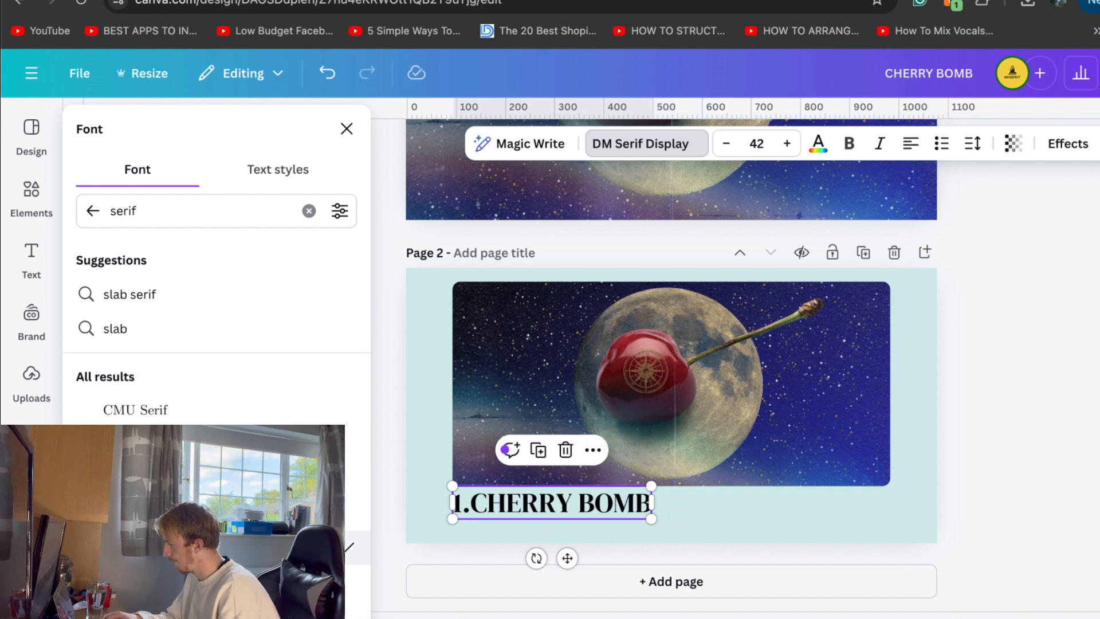
{"action": "left_click", "coordinate": [1059, 426]}
{"action": "left_click", "coordinate": [1059, 426]}
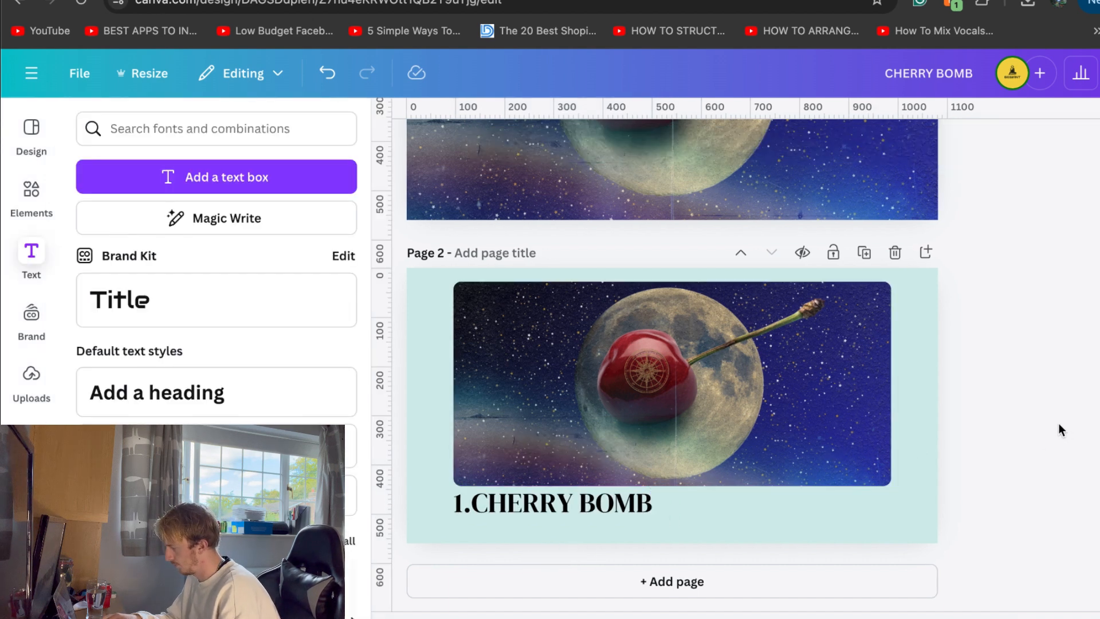
Shrink the title to font size 30.9 and place a copy on the same line beneath the image's right end
{"action": "left_click", "coordinate": [630, 506]}
{"action": "left_click_drag", "start_coordinate": [630, 520], "coordinate": [842, 497]}
{"action": "left_click", "coordinate": [1071, 475]}
{"action": "left_click", "coordinate": [570, 502]}
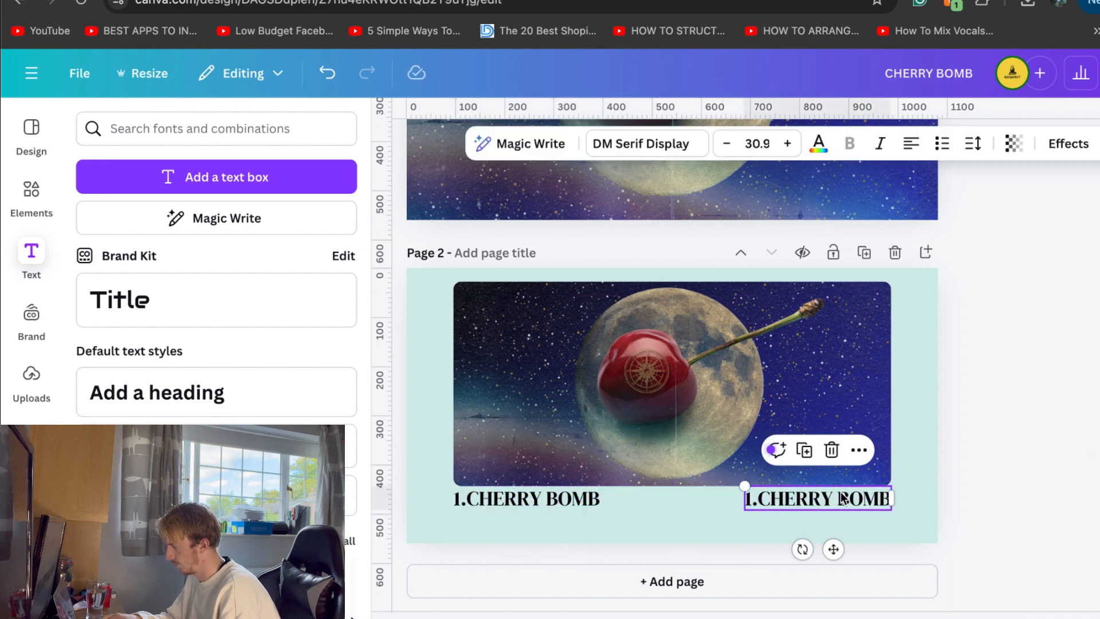
Change the number in the copied title to 2
{"action": "double_click", "coordinate": [757, 499]}
{"action": "left_click", "coordinate": [756, 498]}
{"action": "key", "text": "BackSpace"}
{"action": "type", "text": "2"}
Replace the words CHERRY BOMB in the copied title with "FINAL ORBIT"
{"action": "left_click_drag", "start_coordinate": [891, 499], "coordinate": [766, 494]}
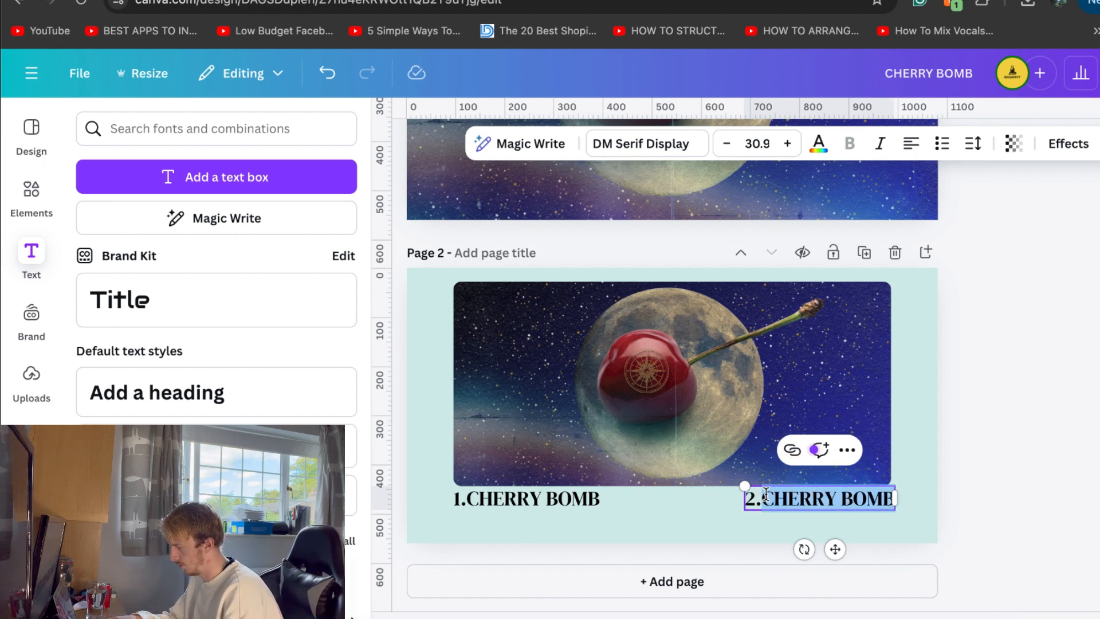
{"action": "type", "text": "S"}
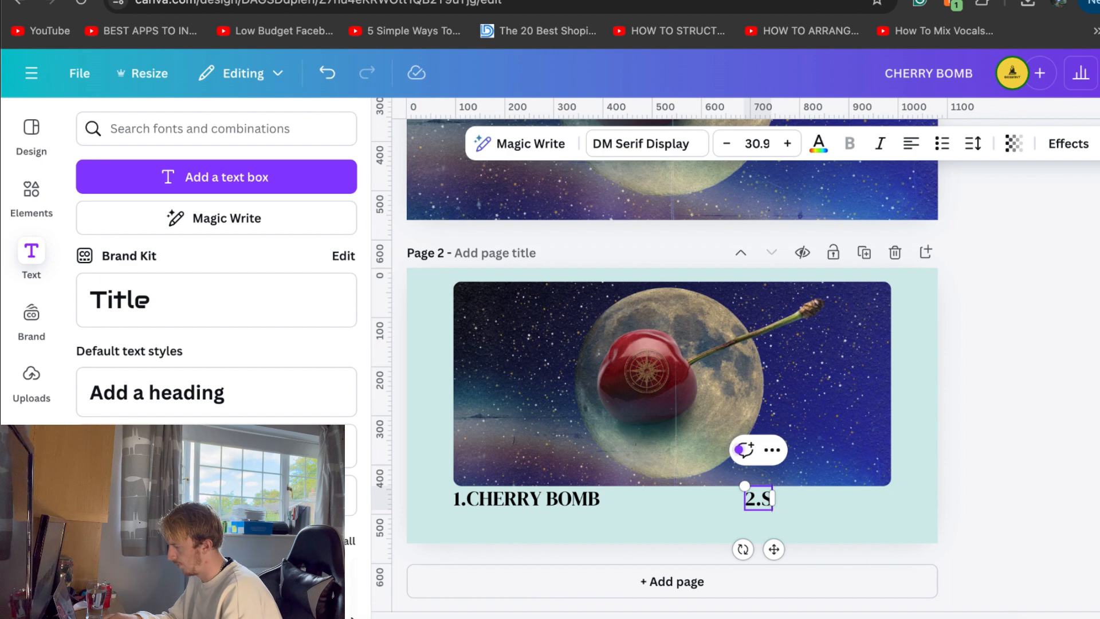
{"action": "key", "text": "BackSpace"}
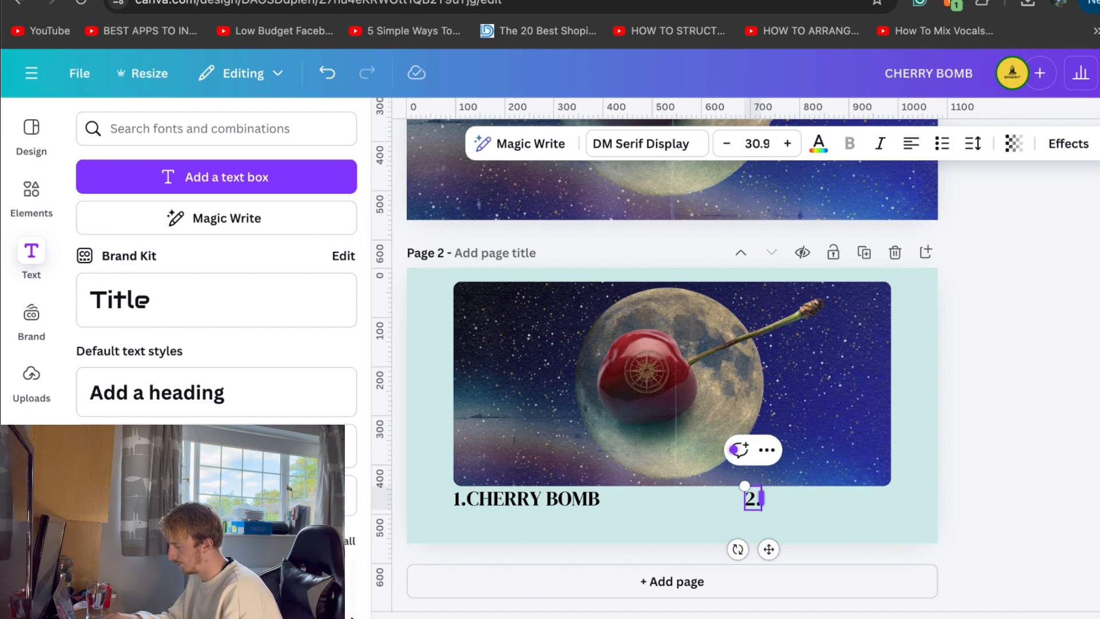
{"action": "type", "text": "M"}
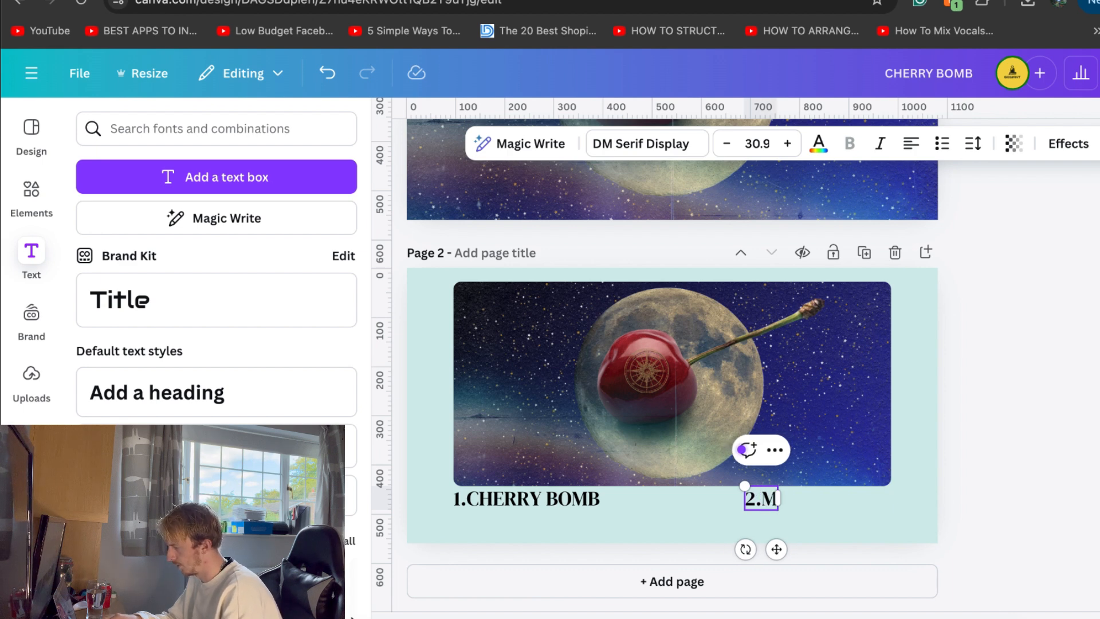
{"action": "key", "text": "BackSpace"}
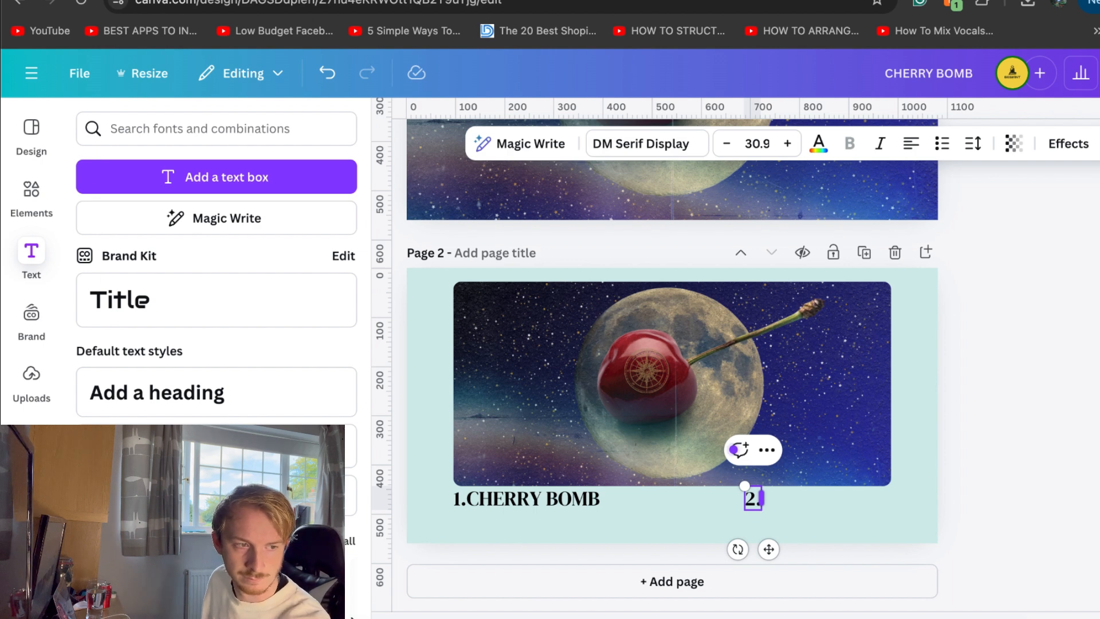
{"action": "type", "text": "Final"}
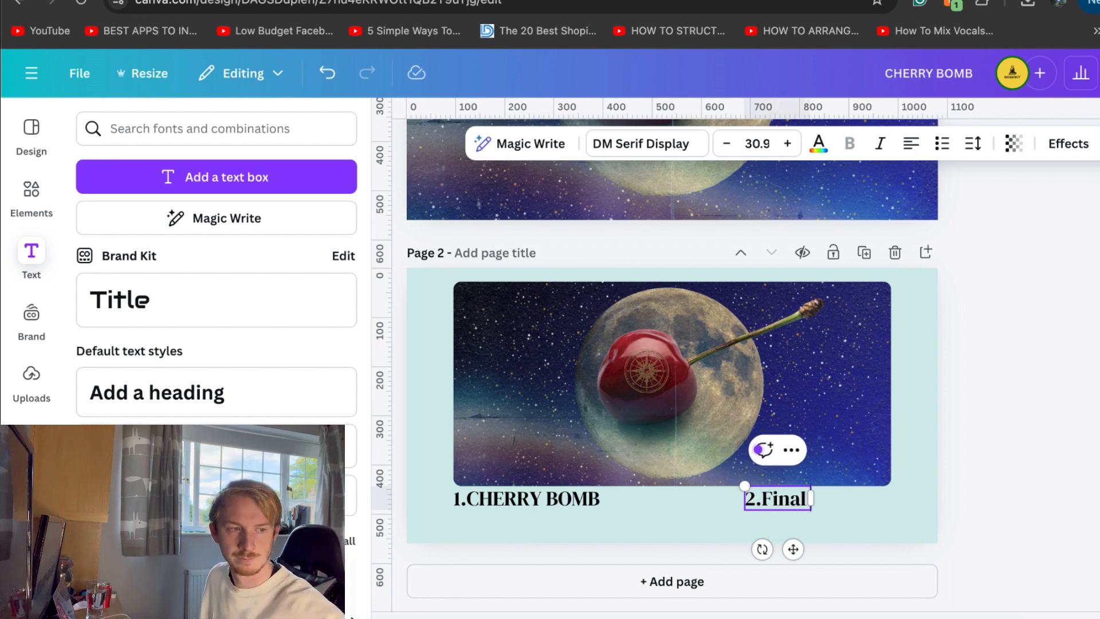
{"action": "key", "text": "BackSpace"}
{"action": "key", "text": "BackSpace"}
{"action": "key", "text": "BackSpace"}
{"action": "key", "text": "BackSpace"}
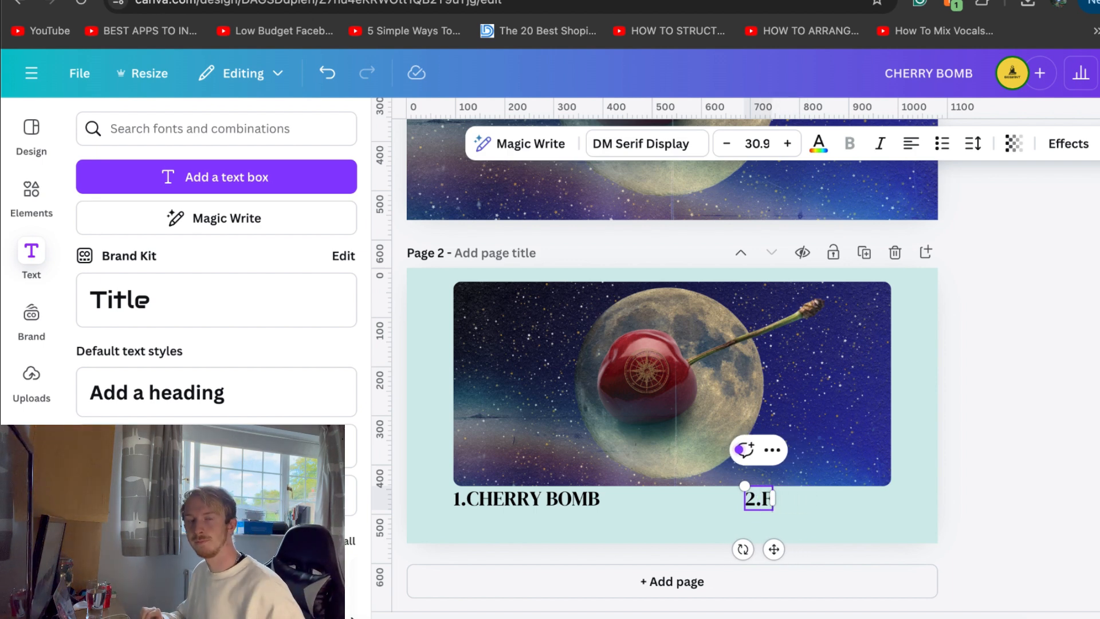
{"action": "type", "text": "INAL"}
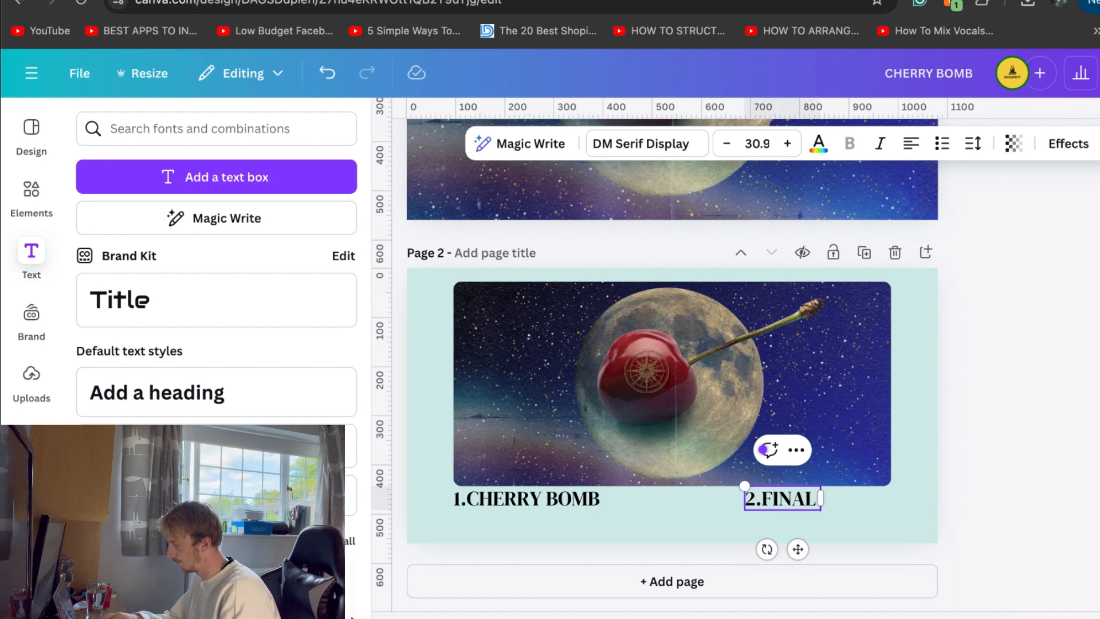
{"action": "type", "text": " ORBIT"}
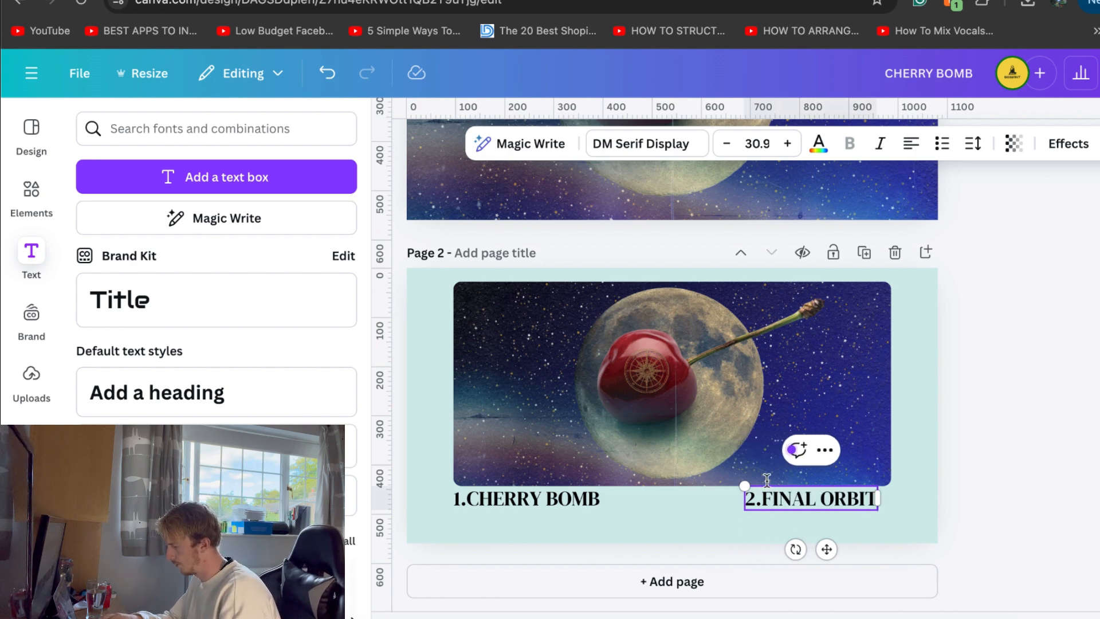
Line up the right end of "2.FINAL ORBIT" with the image's right edge
{"action": "left_click", "coordinate": [1002, 460]}
{"action": "left_click_drag", "start_coordinate": [827, 499], "coordinate": [833, 499]}
{"action": "left_click", "coordinate": [1035, 453]}
Try Helvetica World and Helvetica Hebrew on "2.FINAL ORBIT", and settle on Helvetica Now Display
{"action": "left_click", "coordinate": [812, 502]}
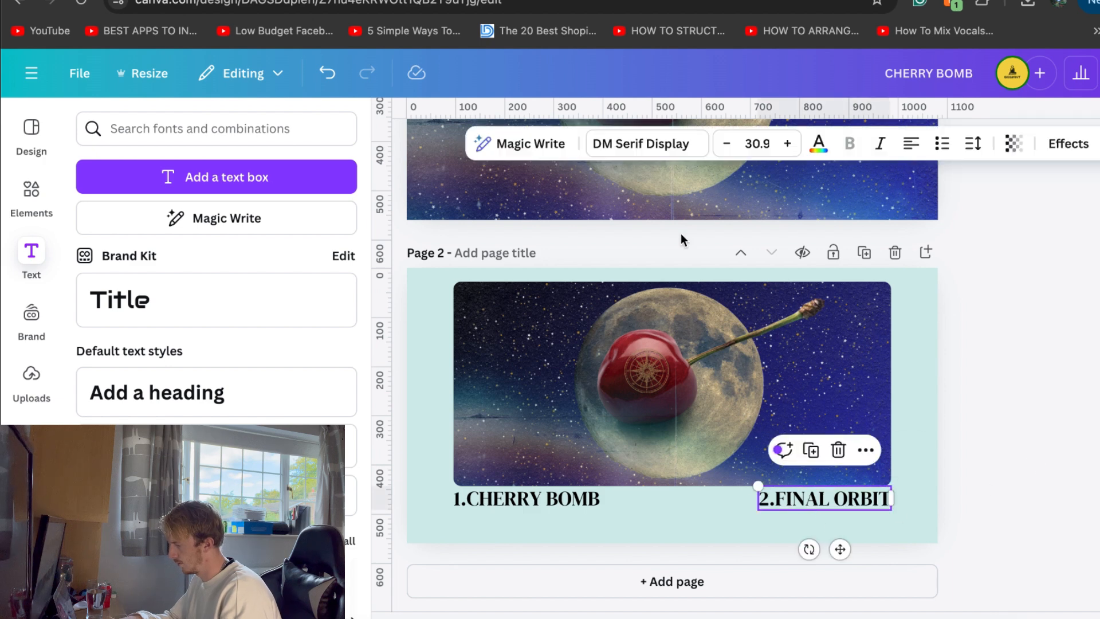
{"action": "left_click", "coordinate": [659, 144]}
{"action": "double_click", "coordinate": [128, 211]}
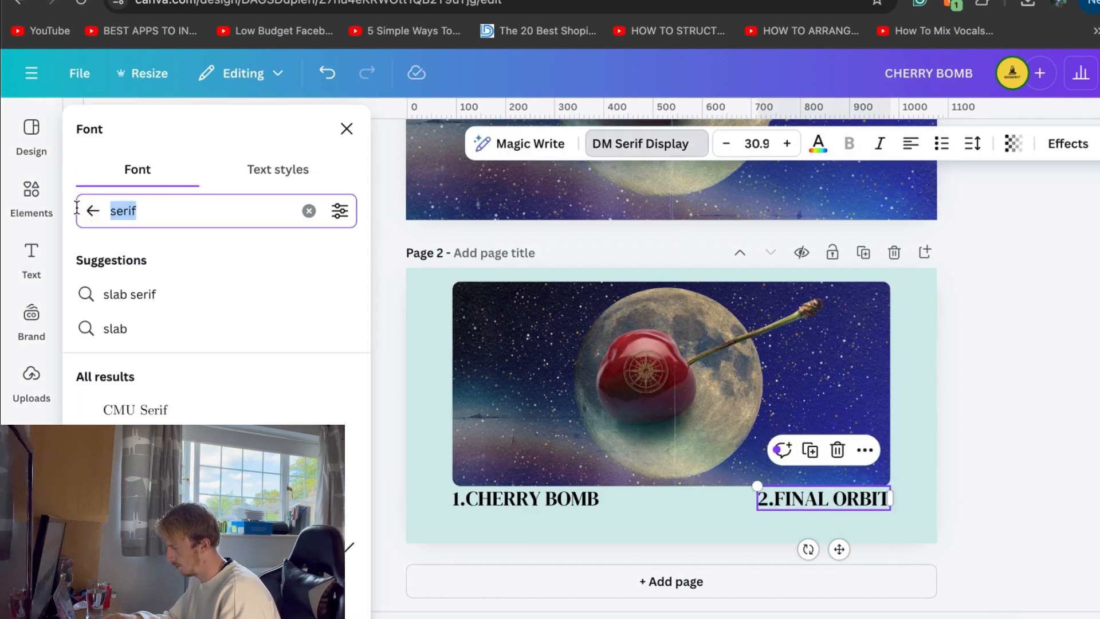
{"action": "type", "text": "helv"}
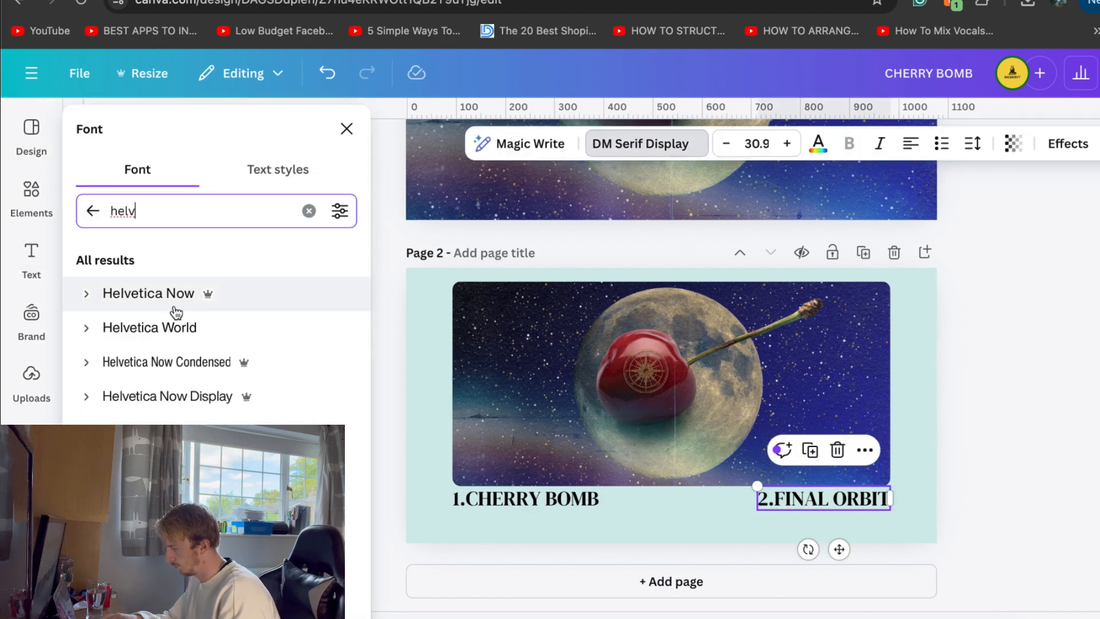
{"action": "left_click", "coordinate": [179, 331]}
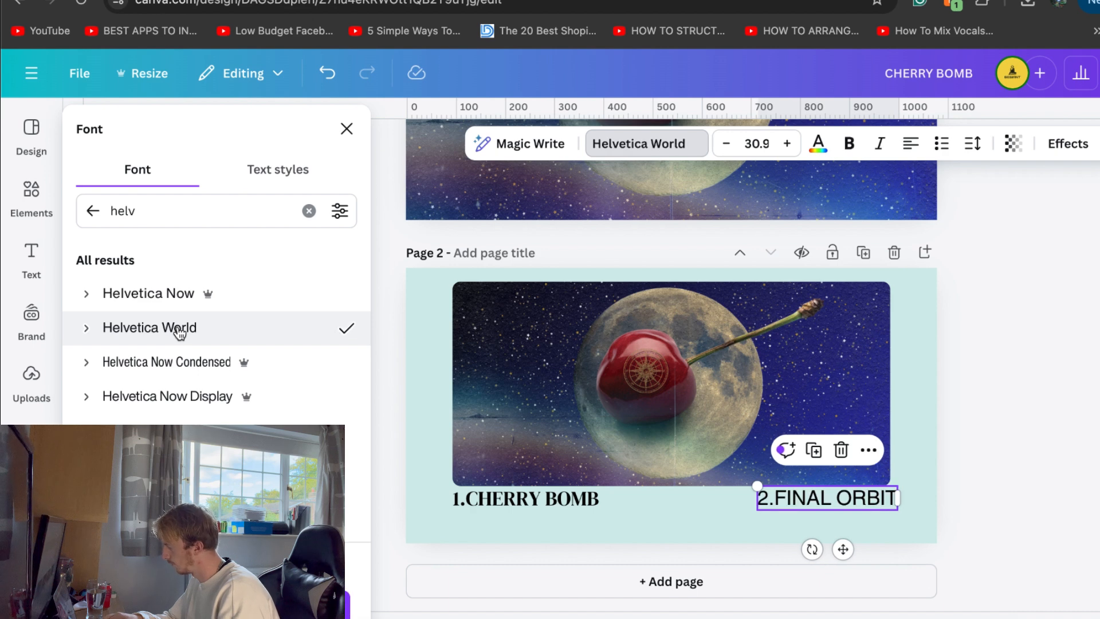
{"action": "left_click", "coordinate": [180, 499]}
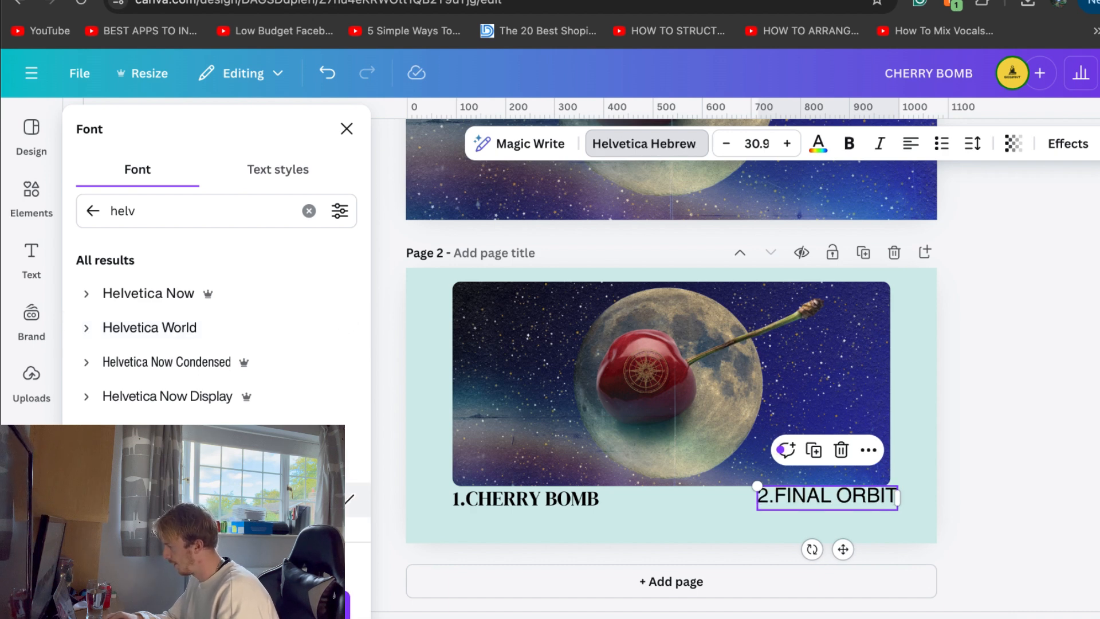
{"action": "left_click", "coordinate": [191, 399]}
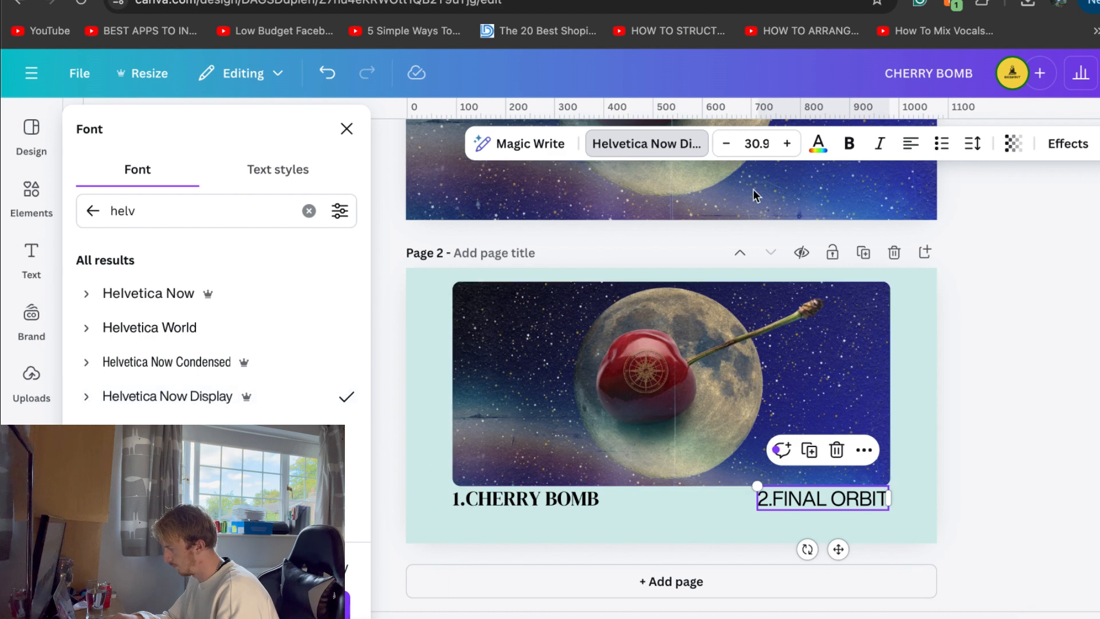
Make "2.FINAL ORBIT" bold and italic, and realign its right end with the image's right edge
{"action": "left_click", "coordinate": [850, 143]}
{"action": "left_click", "coordinate": [880, 144]}
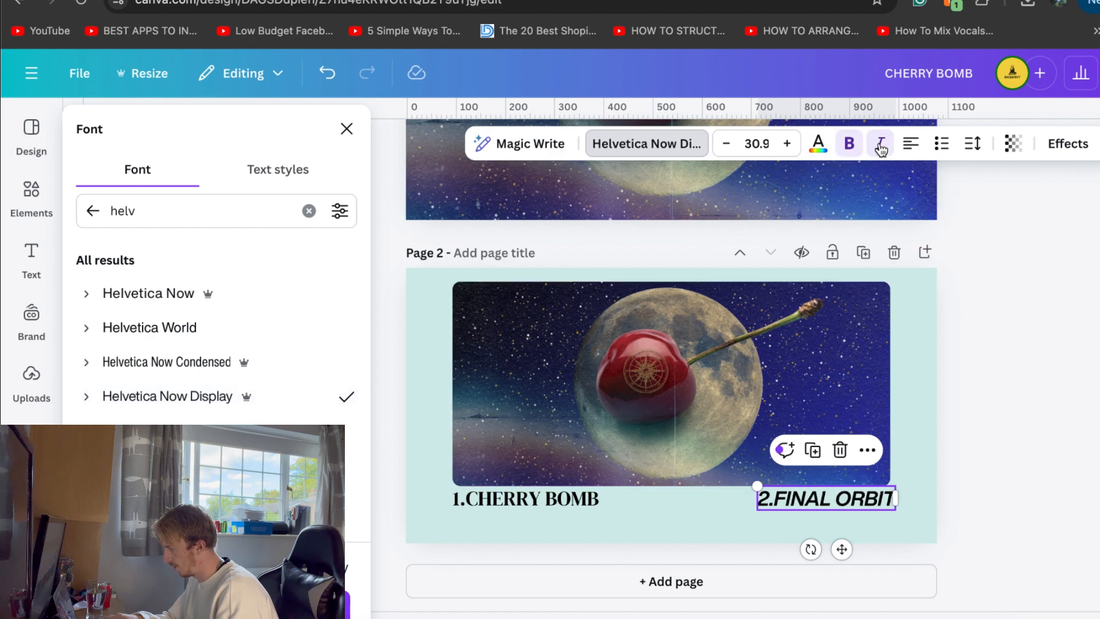
{"action": "left_click", "coordinate": [999, 421]}
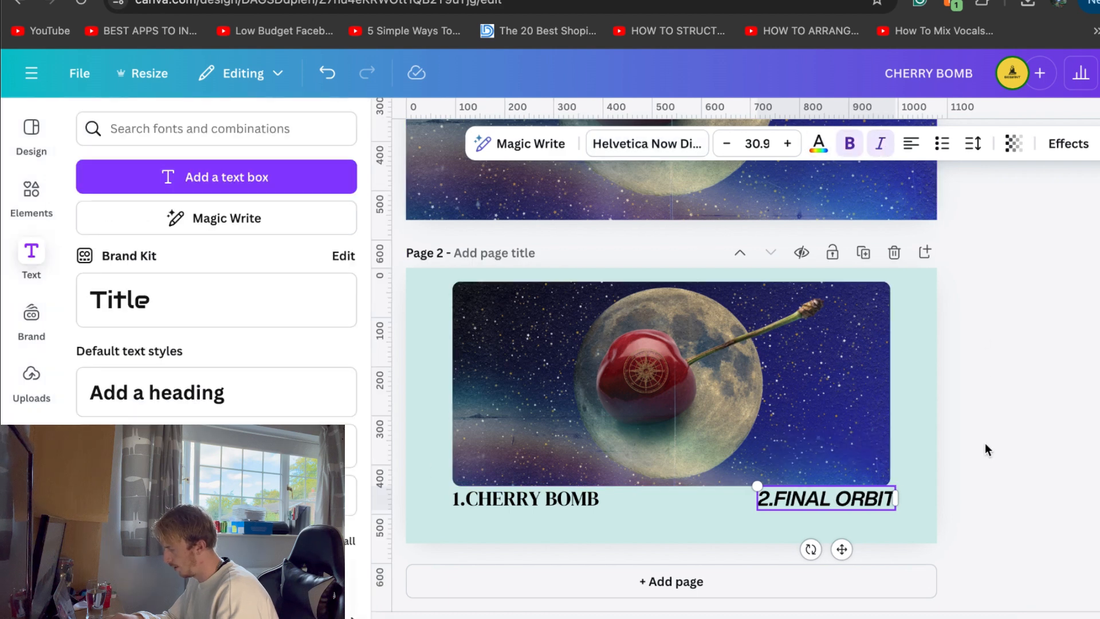
{"action": "left_click", "coordinate": [858, 500]}
{"action": "left_click_drag", "start_coordinate": [857, 500], "coordinate": [852, 501]}
Set "1.CHERRY BOMB" in bold italic Helvetica Now Display to match the second title
{"action": "left_click", "coordinate": [570, 499]}
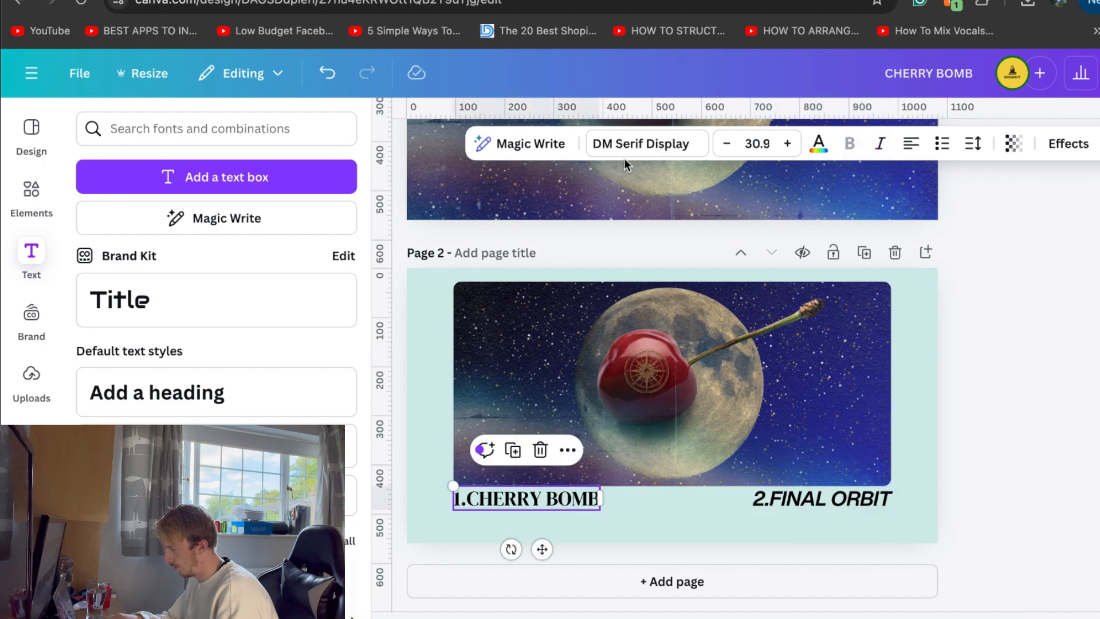
{"action": "left_click", "coordinate": [636, 145]}
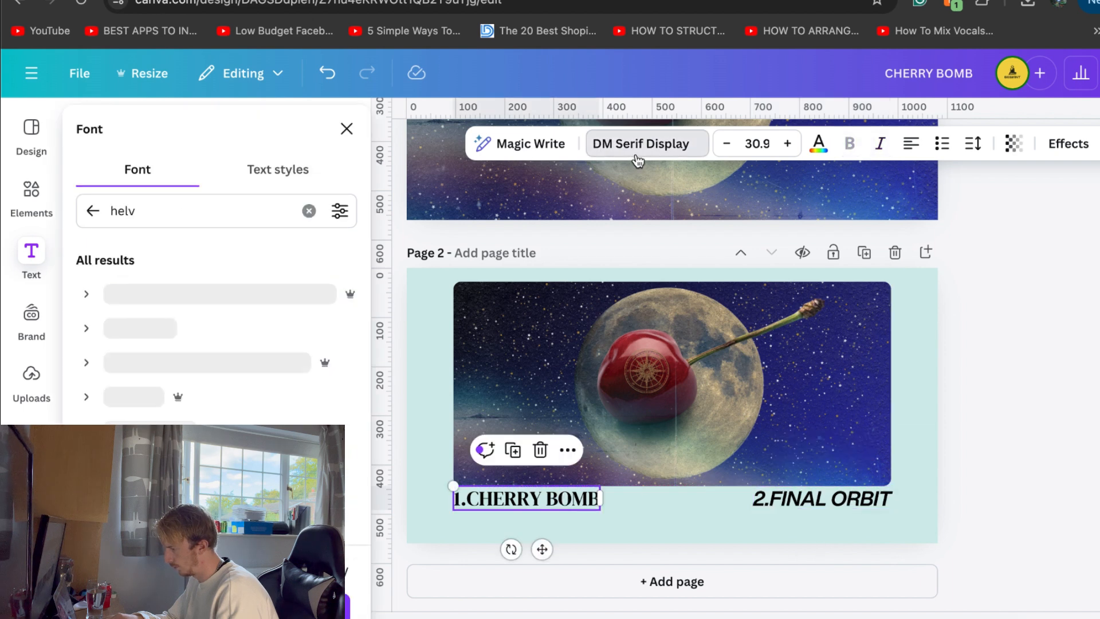
{"action": "left_click", "coordinate": [308, 211]}
{"action": "left_click", "coordinate": [89, 212]}
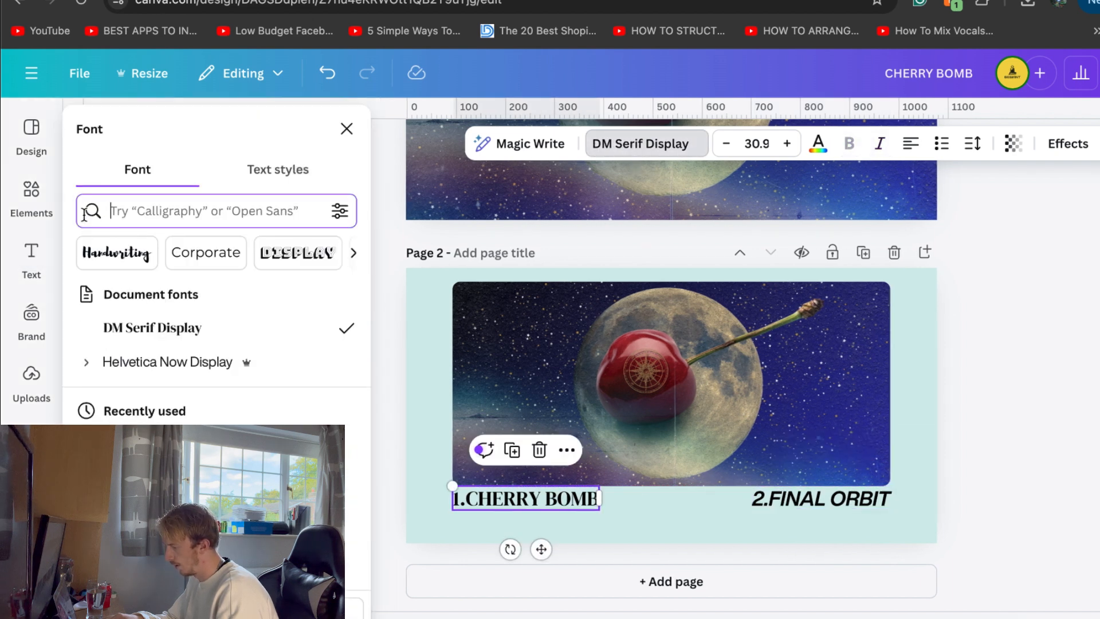
{"action": "left_click", "coordinate": [166, 362]}
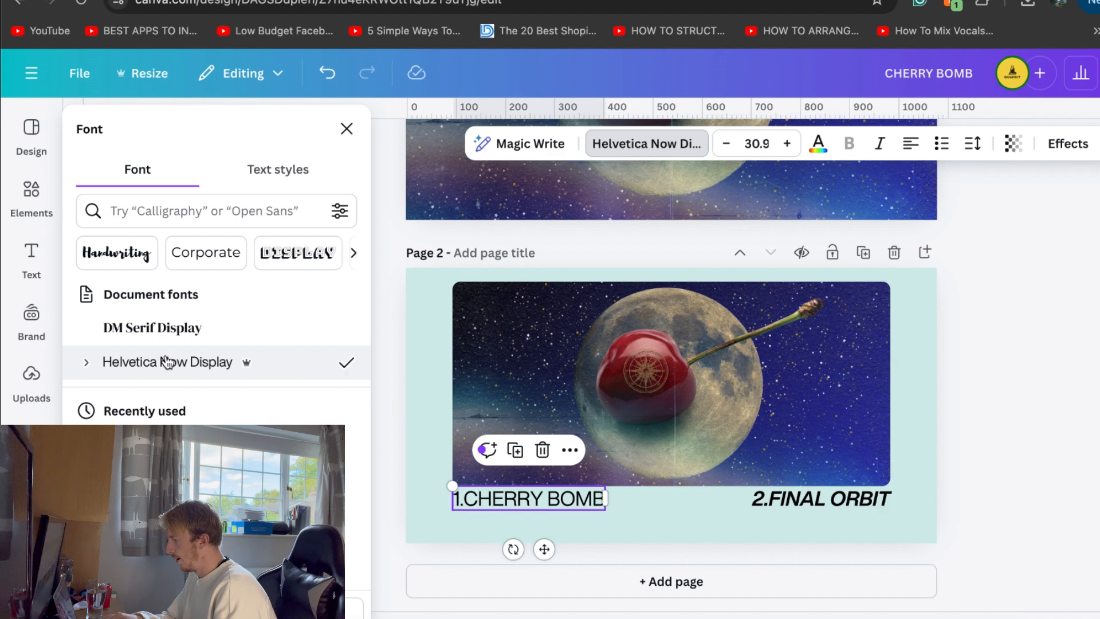
{"action": "left_click", "coordinate": [850, 144]}
{"action": "left_click", "coordinate": [879, 143]}
{"action": "left_click", "coordinate": [1003, 410]}
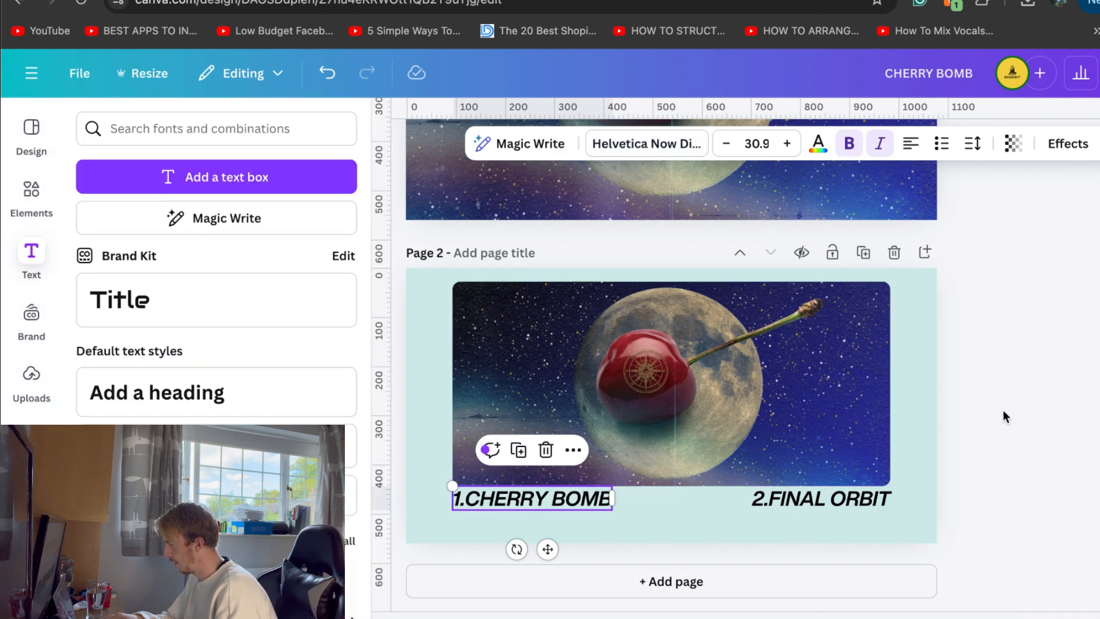
Place a copy of the "1.CHERRY BOMB" text directly below the original, aligned with its left edge
{"action": "left_click", "coordinate": [573, 502]}
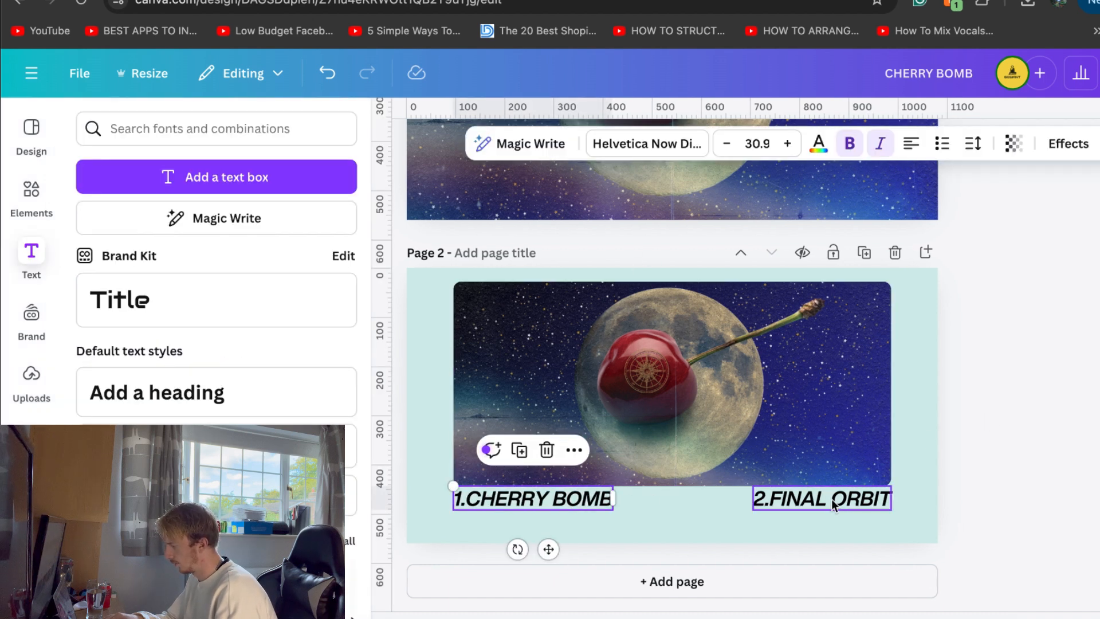
{"action": "left_click", "coordinate": [1041, 431]}
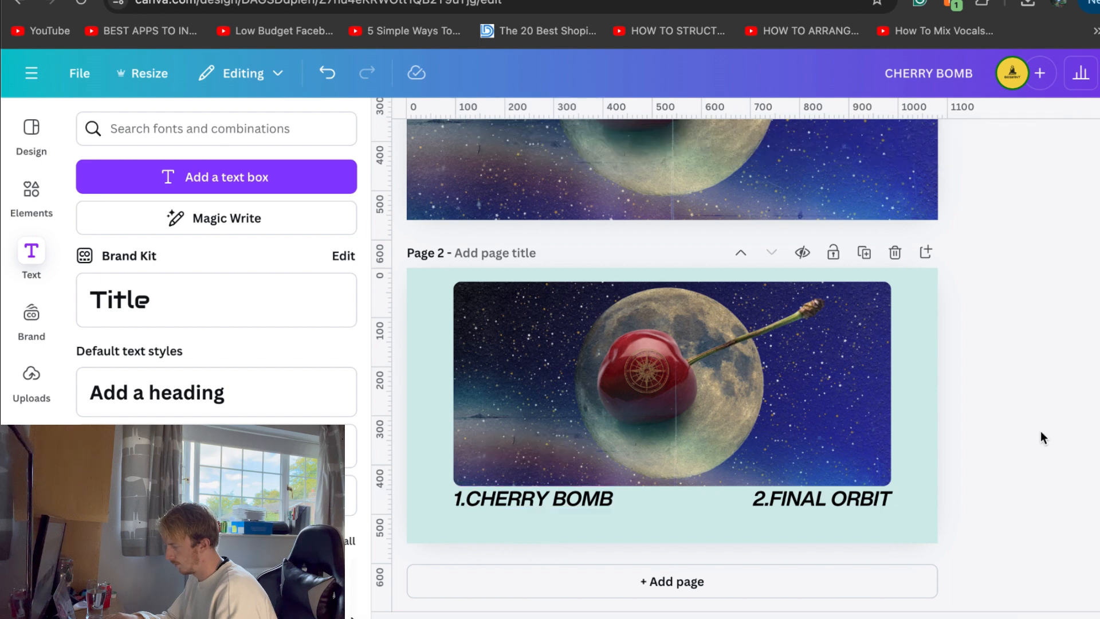
{"action": "left_click", "coordinate": [566, 501]}
{"action": "left_click_drag", "start_coordinate": [566, 500], "coordinate": [561, 526]}
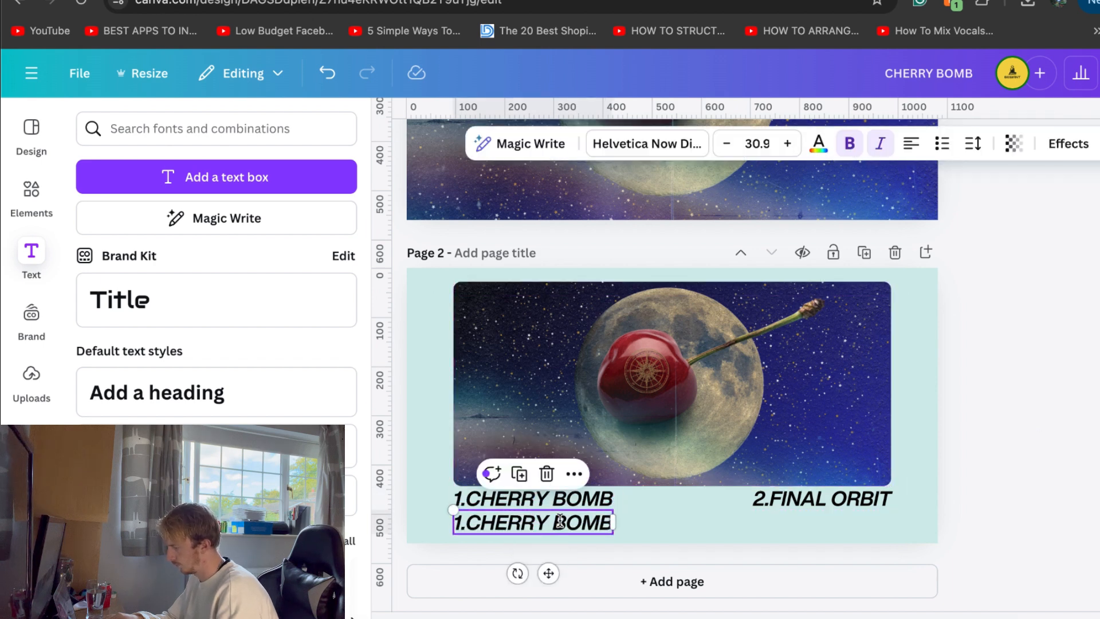
Replace the copied text below the "1.CHERRY BOMB" title with "A sweet smile I"
{"action": "double_click", "coordinate": [560, 526]}
{"action": "type", "text": "A"}
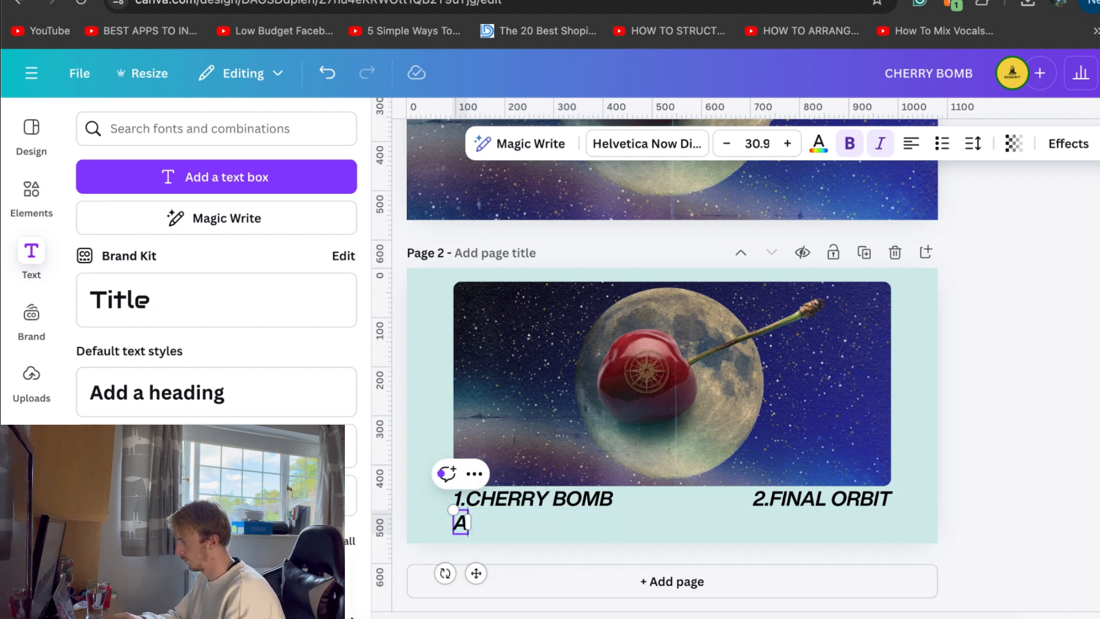
{"action": "type", "text": " Smi"}
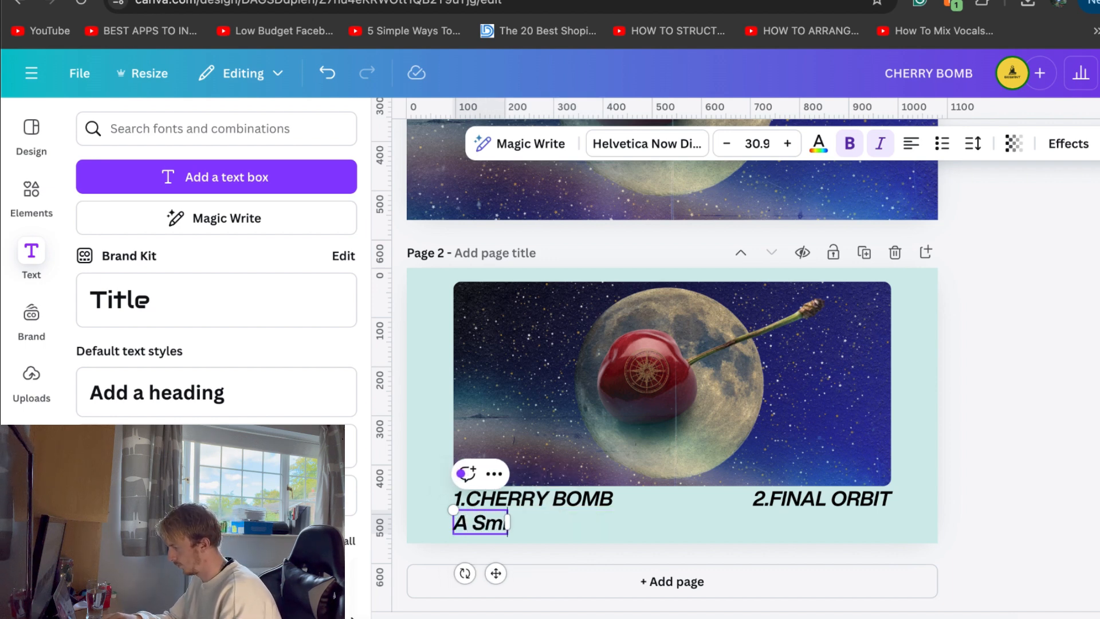
{"action": "key", "text": "BackSpace"}
{"action": "type", "text": "M"}
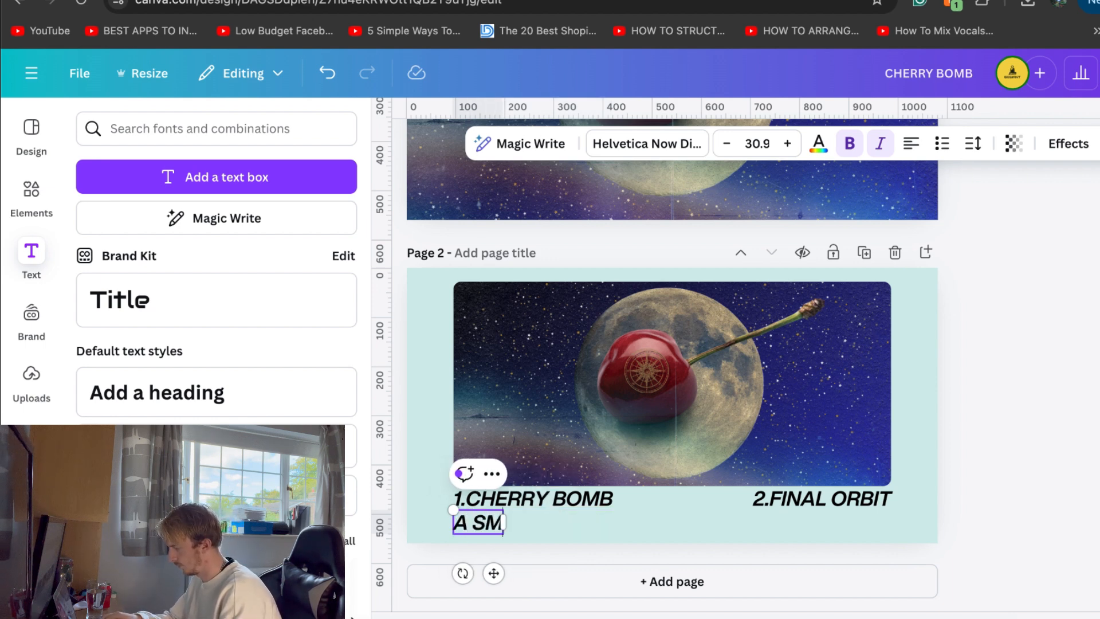
{"action": "type", "text": "I"}
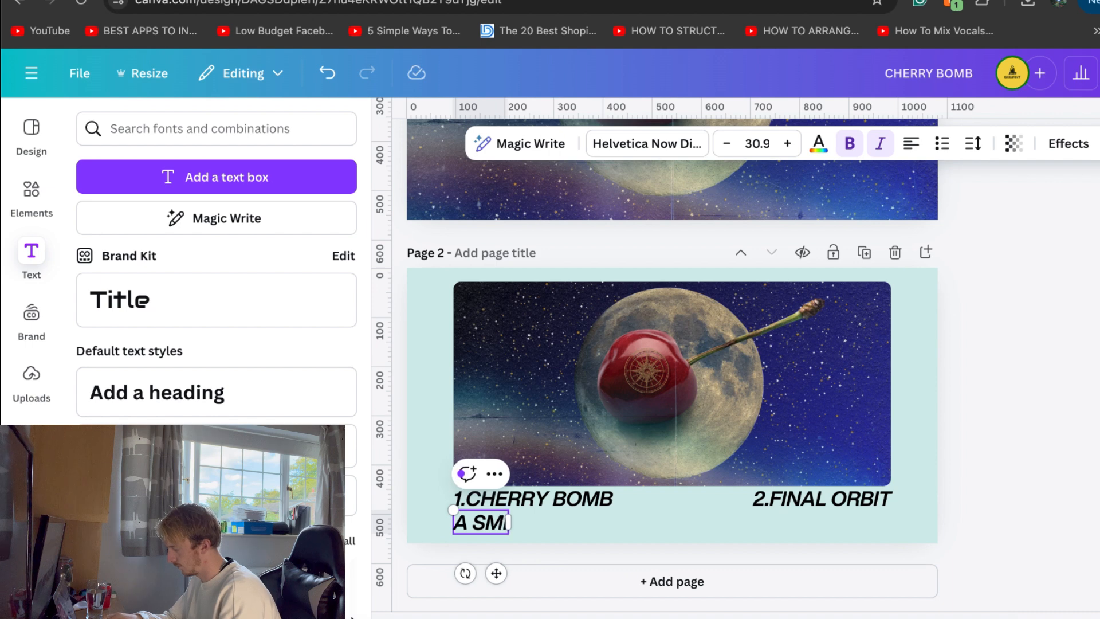
{"action": "key", "text": "BackSpace"}
{"action": "key", "text": "BackSpace"}
{"action": "key", "text": "BackSpace"}
{"action": "key", "text": "BackSpace"}
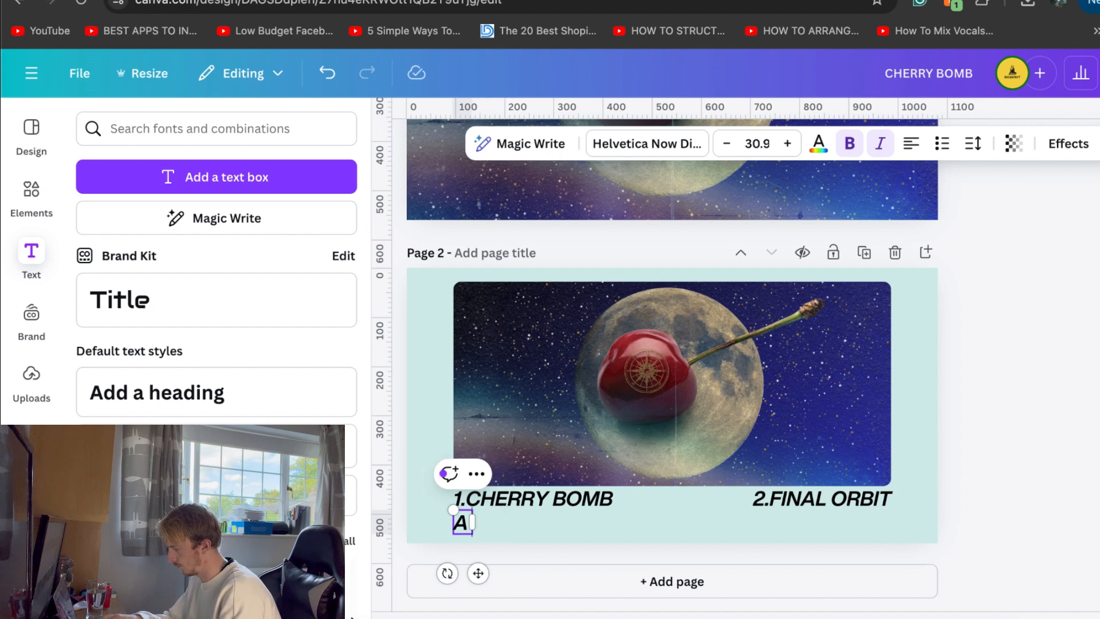
{"action": "type", "text": "smi"}
{"action": "key", "text": "BackSpace"}
{"action": "key", "text": "BackSpace"}
{"action": "key", "text": "BackSpace"}
{"action": "key", "text": "BackSpace"}
{"action": "type", "text": "smile"}
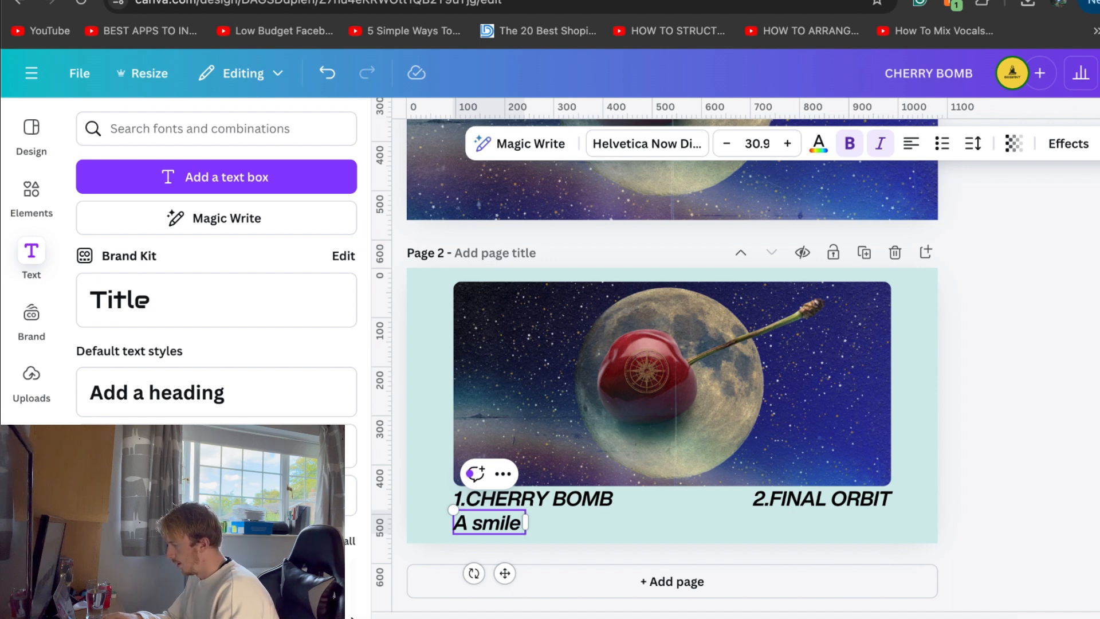
{"action": "key", "text": "BackSpace"}
{"action": "key", "text": "BackSpace"}
{"action": "key", "text": "BackSpace"}
{"action": "key", "text": "BackSpace"}
{"action": "key", "text": "BackSpace"}
{"action": "key", "text": "BackSpace"}
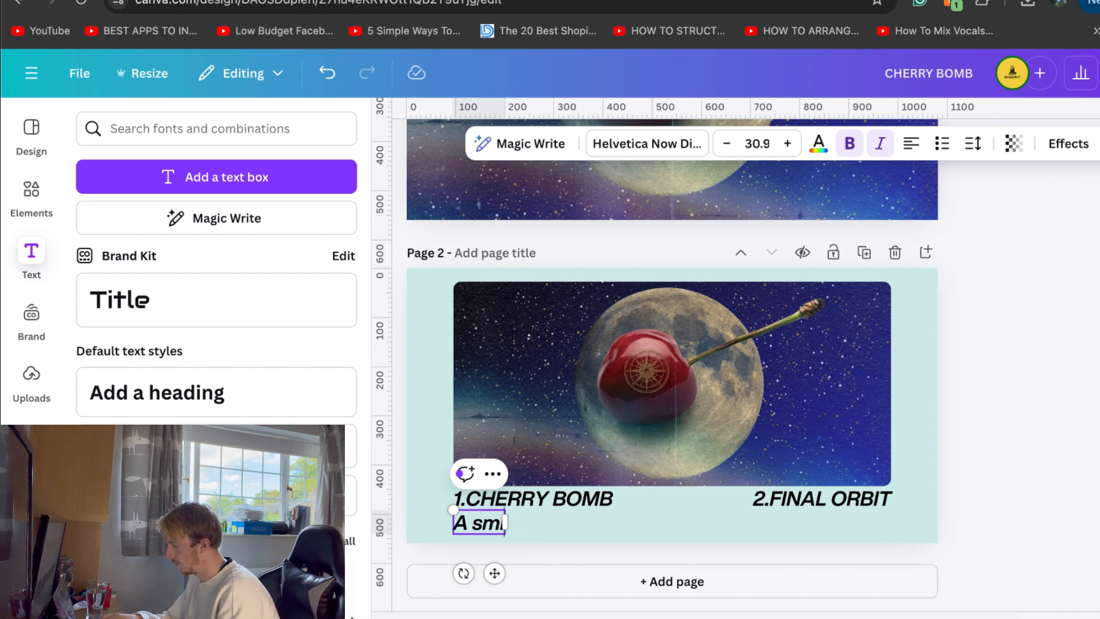
{"action": "type", "text": "et smile"}
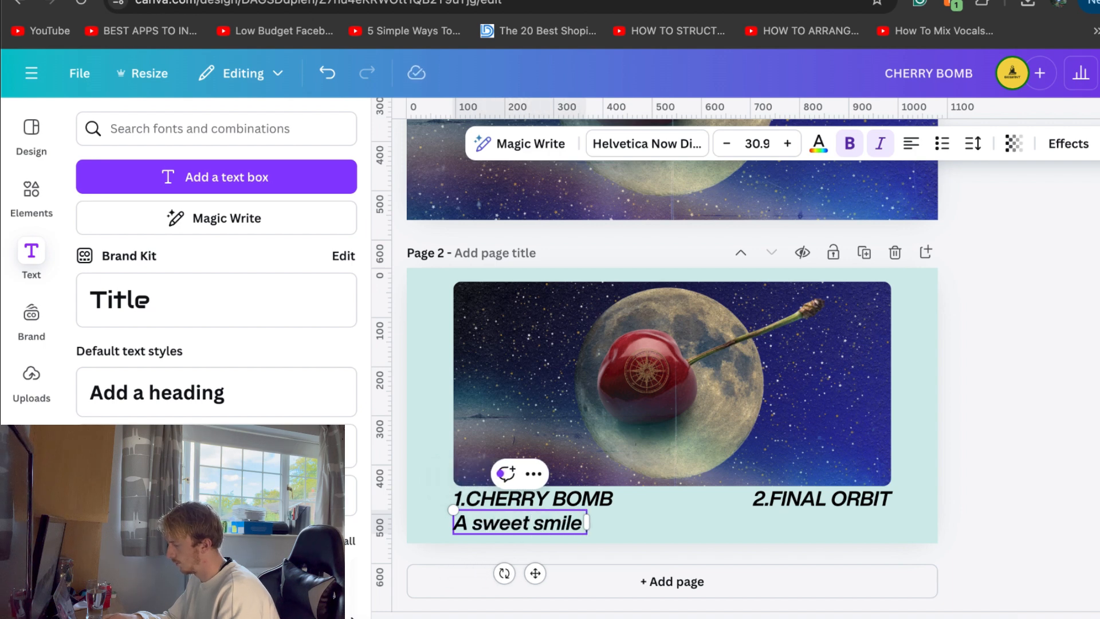
{"action": "type", "text": " I"}
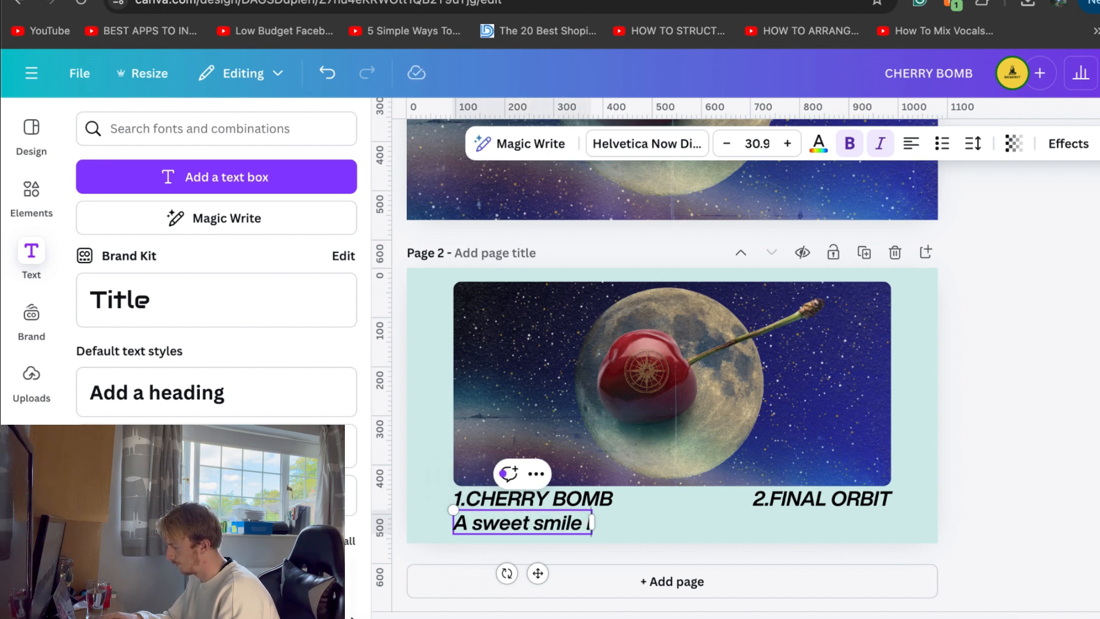
{"action": "type", "text": " woul"}
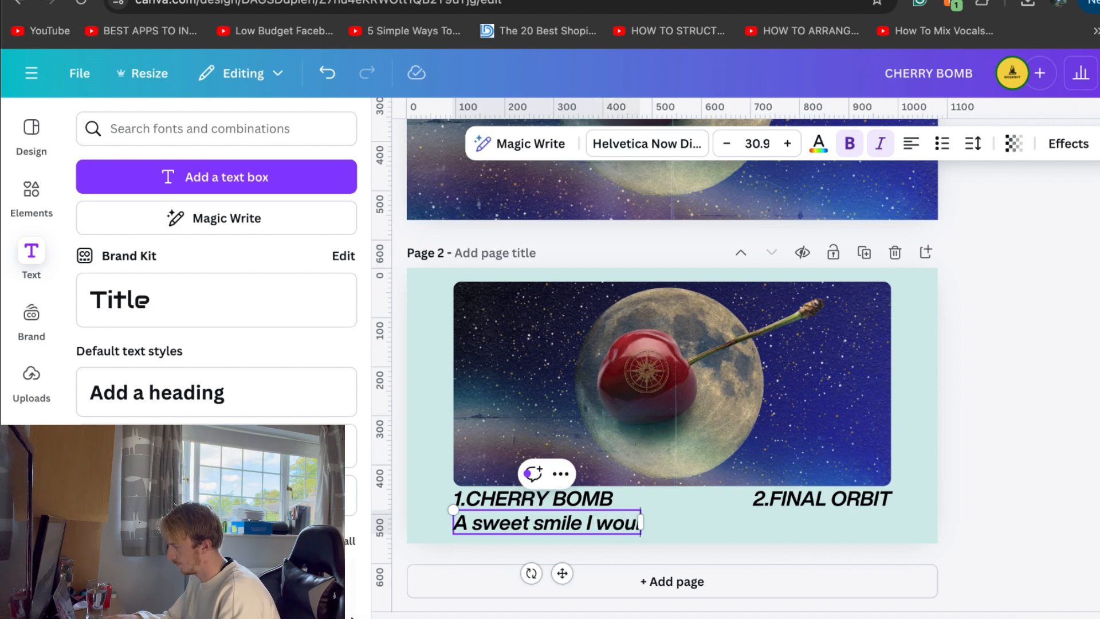
{"action": "type", "text": "d se"}
{"action": "key", "text": "BackSpace"}
{"action": "key", "text": "BackSpace"}
{"action": "key", "text": "BackSpace"}
{"action": "key", "text": "BackSpace"}
{"action": "key", "text": "BackSpace"}
{"action": "key", "text": "BackSpace"}
{"action": "key", "text": "BackSpace"}
{"action": "key", "text": "BackSpace"}
{"action": "key", "text": "BackSpace"}
{"action": "type", "text": "s"}
{"action": "key", "text": "BackSpace"}
{"action": "key", "text": "BackSpace"}
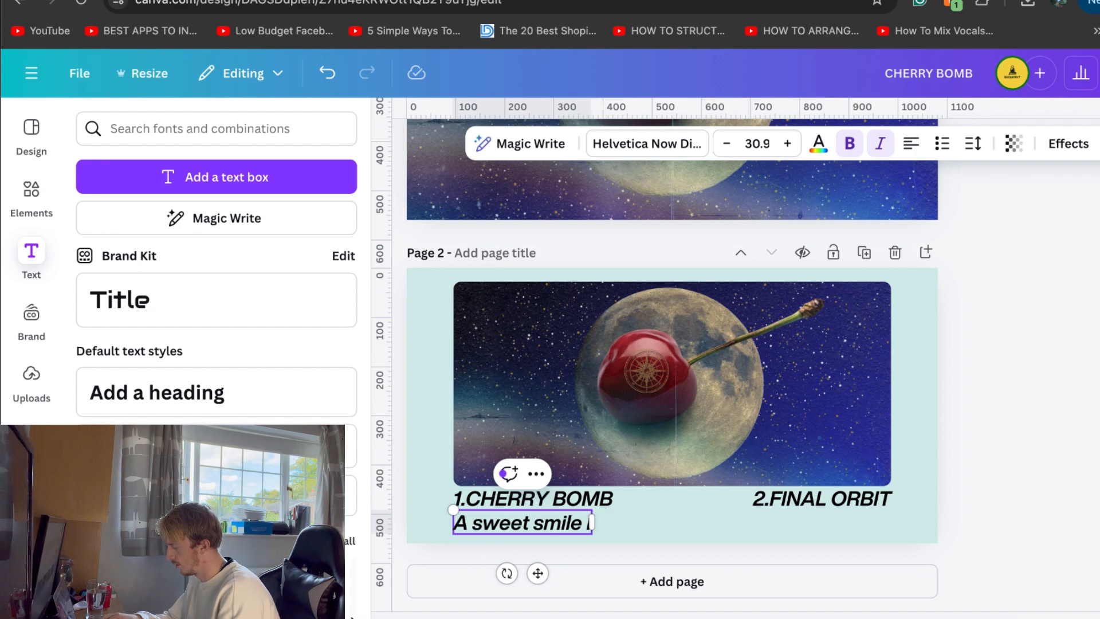
Reword the caption under "1.CHERRY BOMB" to read "The sweet smile I've searched the stars for...."
{"action": "key", "text": "BackSpace"}
{"action": "type", "text": "The"}
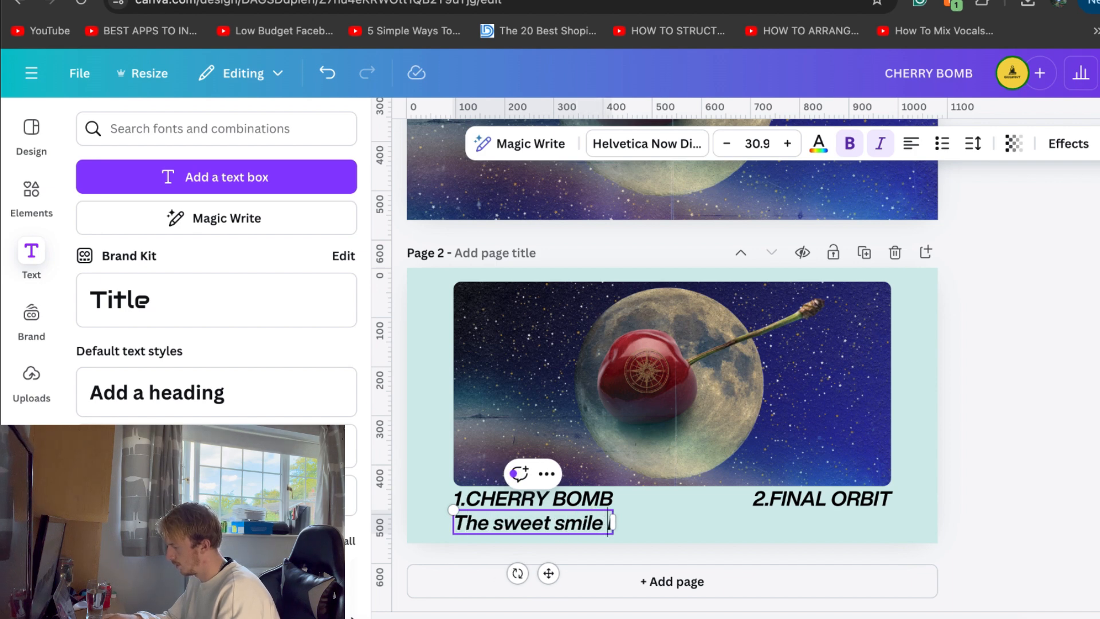
{"action": "type", "text": "'ve serached"}
{"action": "key", "text": "BackSpace"}
{"action": "key", "text": "BackSpace"}
{"action": "key", "text": "BackSpace"}
{"action": "key", "text": "BackSpace"}
{"action": "key", "text": "BackSpace"}
{"action": "key", "text": "BackSpace"}
{"action": "type", "text": "ar"}
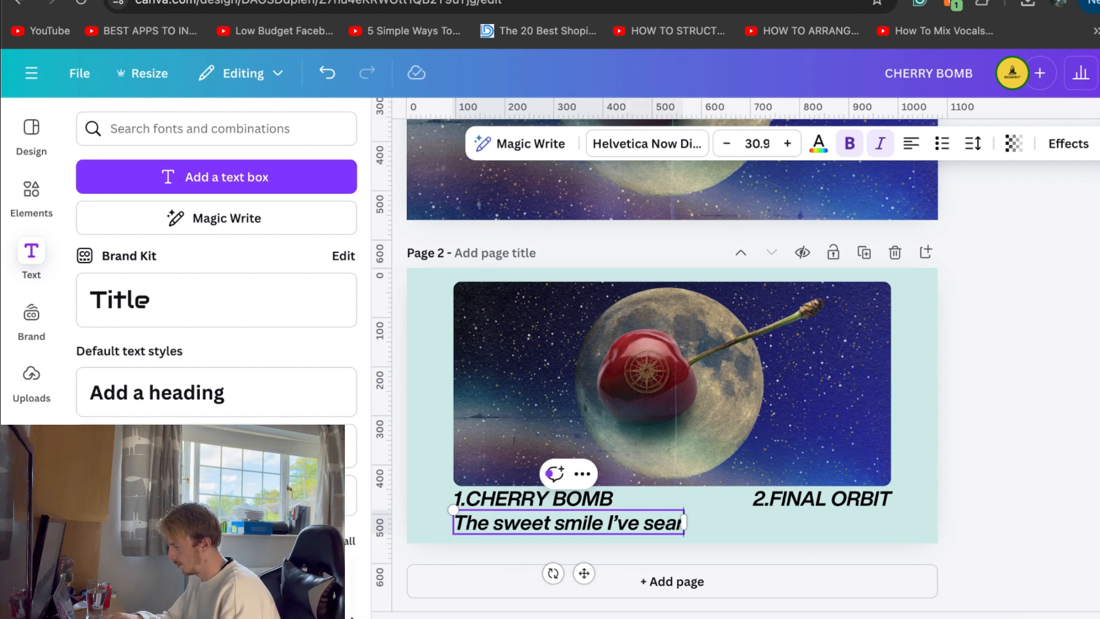
{"action": "type", "text": "ched the stars"}
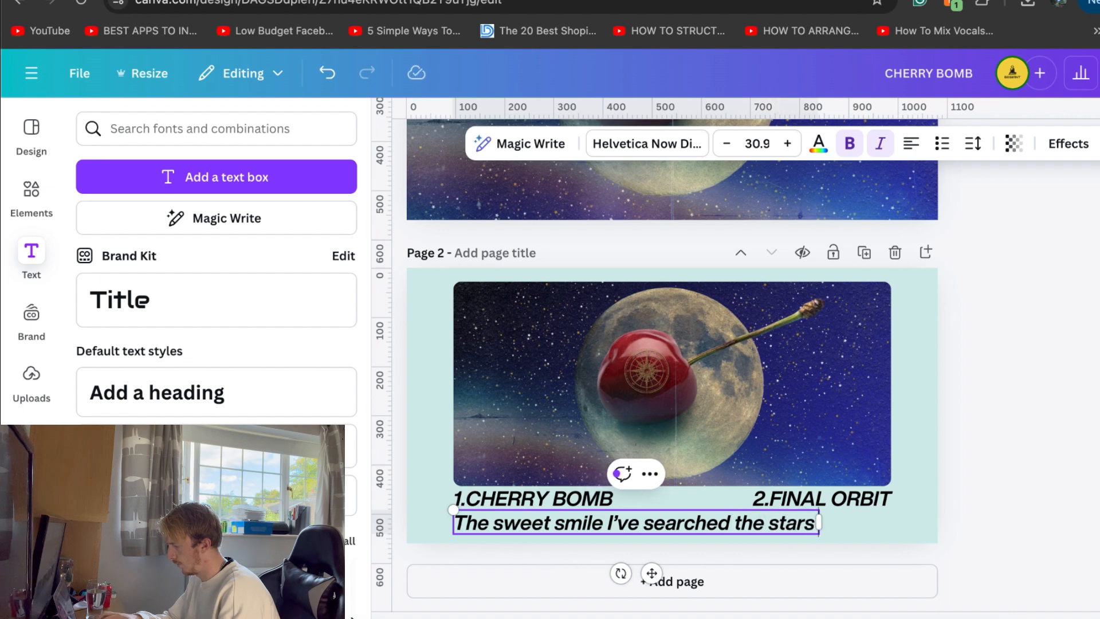
{"action": "type", "text": " for...."}
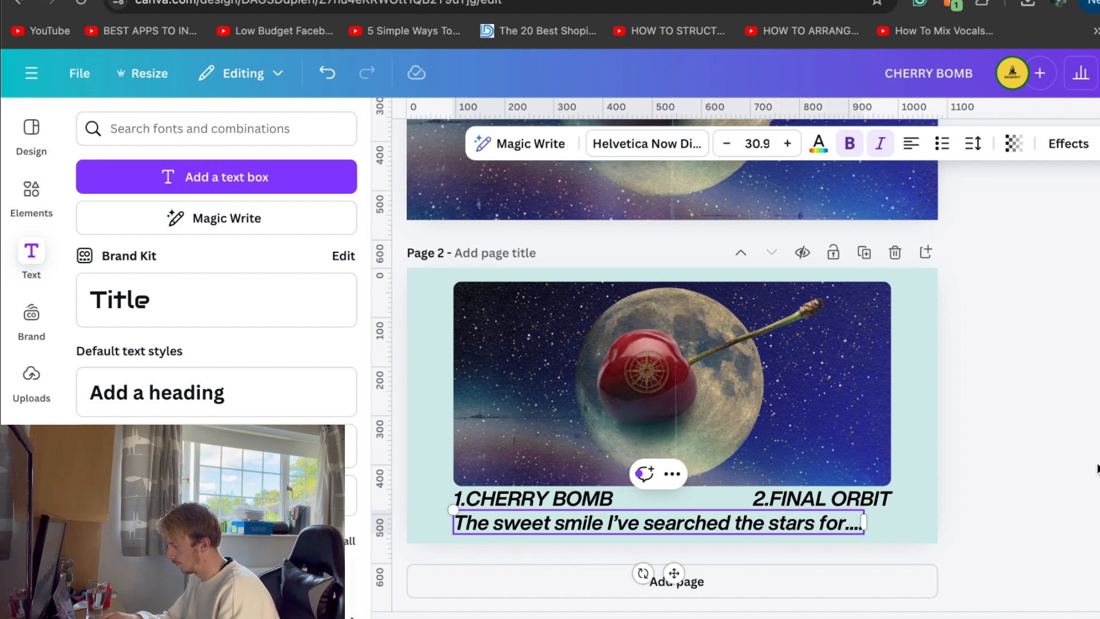
Shrink the "The sweet smile I've searched the stars for...." caption to a font size of 20.5
{"action": "left_click", "coordinate": [1039, 460]}
{"action": "left_click", "coordinate": [844, 520]}
{"action": "left_click_drag", "start_coordinate": [863, 509], "coordinate": [726, 519]}
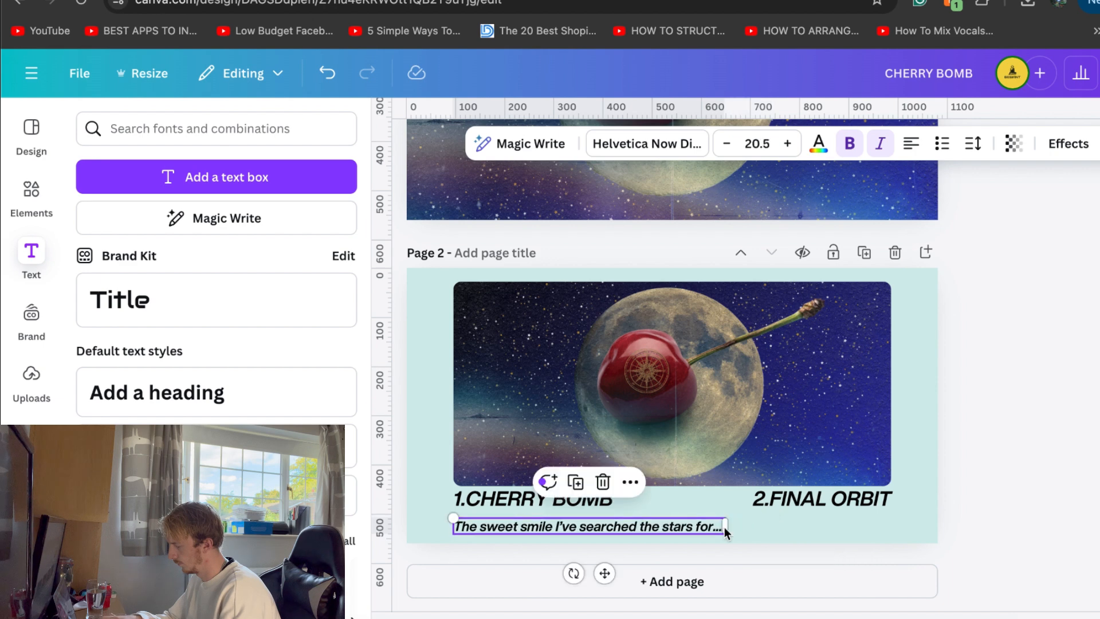
{"action": "left_click", "coordinate": [1044, 462]}
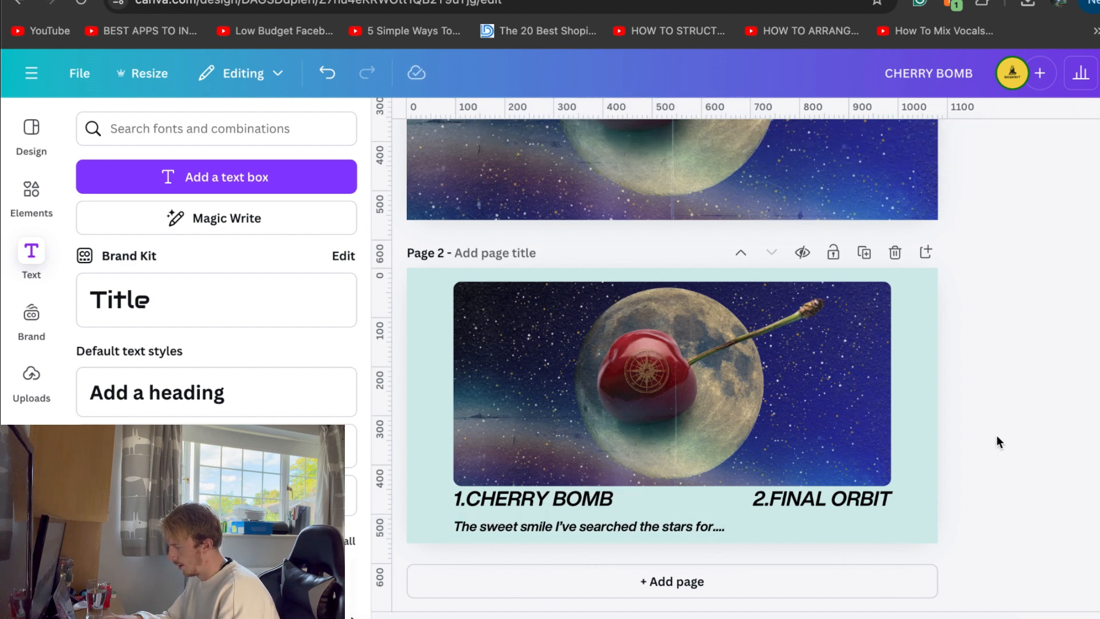
Try a black distressed-line texture from the retro overlay graphics, enlarged across the whole of page 2, and delete it
{"action": "left_click", "coordinate": [31, 192]}
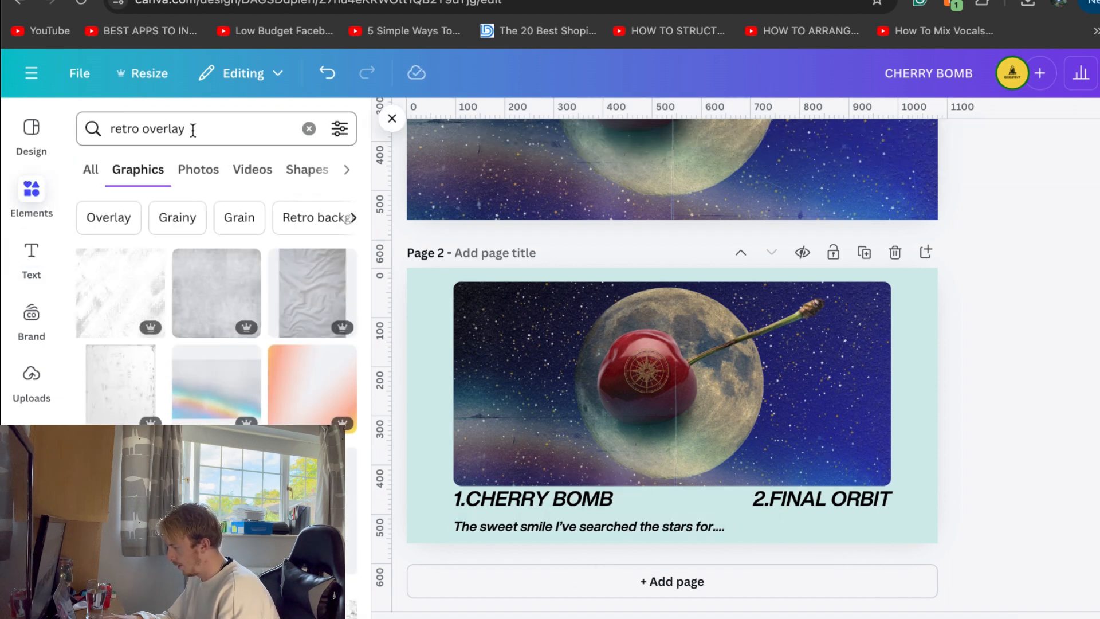
{"action": "scroll", "coordinate": [195, 367], "scroll_direction": "down", "scroll_amount": 3}
{"action": "scroll", "coordinate": [172, 344], "scroll_direction": "down", "scroll_amount": 1}
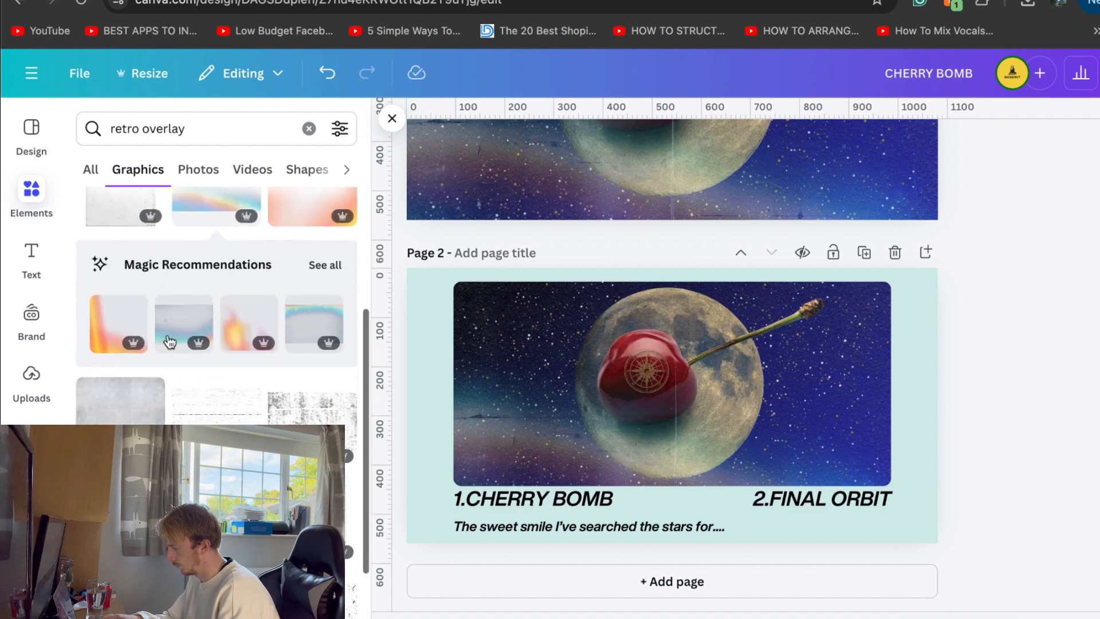
{"action": "left_click", "coordinate": [224, 413]}
{"action": "left_click_drag", "start_coordinate": [602, 351], "coordinate": [356, 287]}
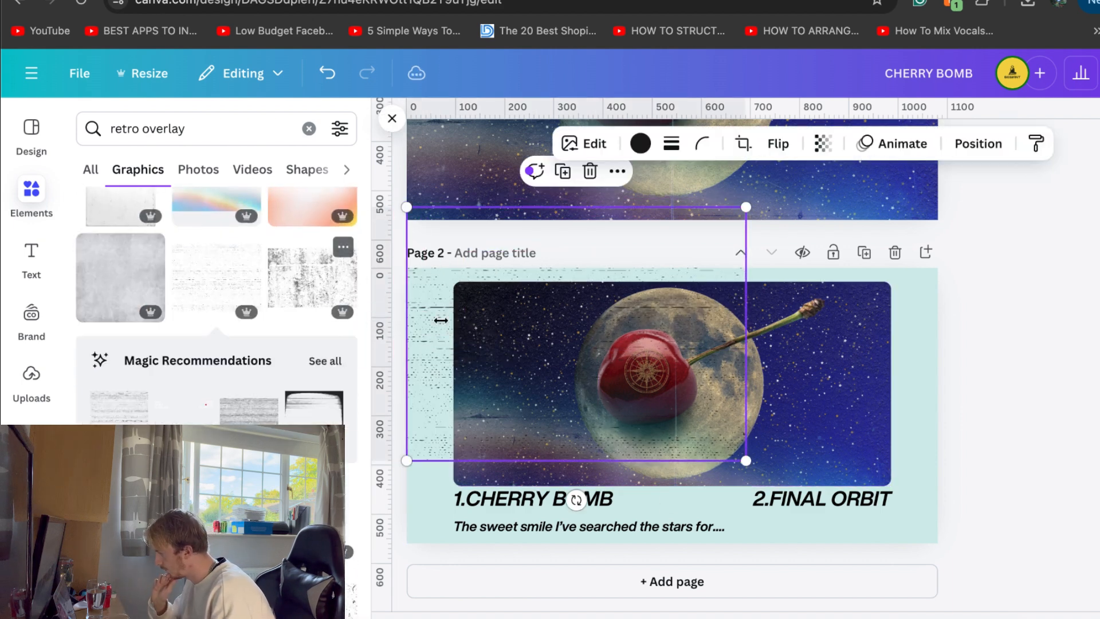
{"action": "left_click_drag", "start_coordinate": [746, 460], "coordinate": [964, 571]}
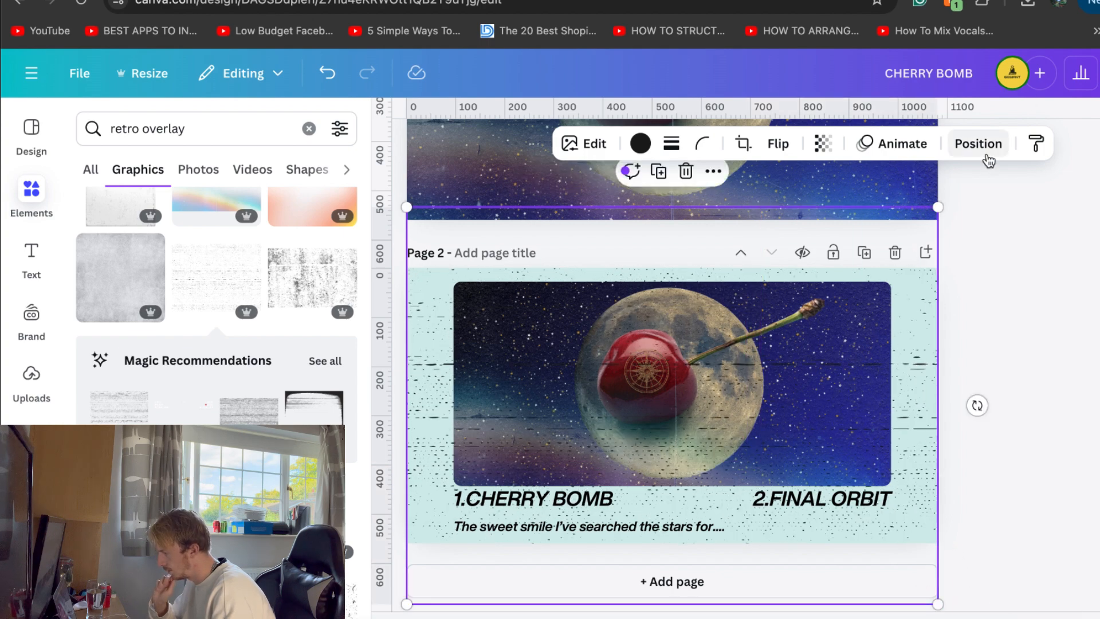
{"action": "key", "text": "Delete"}
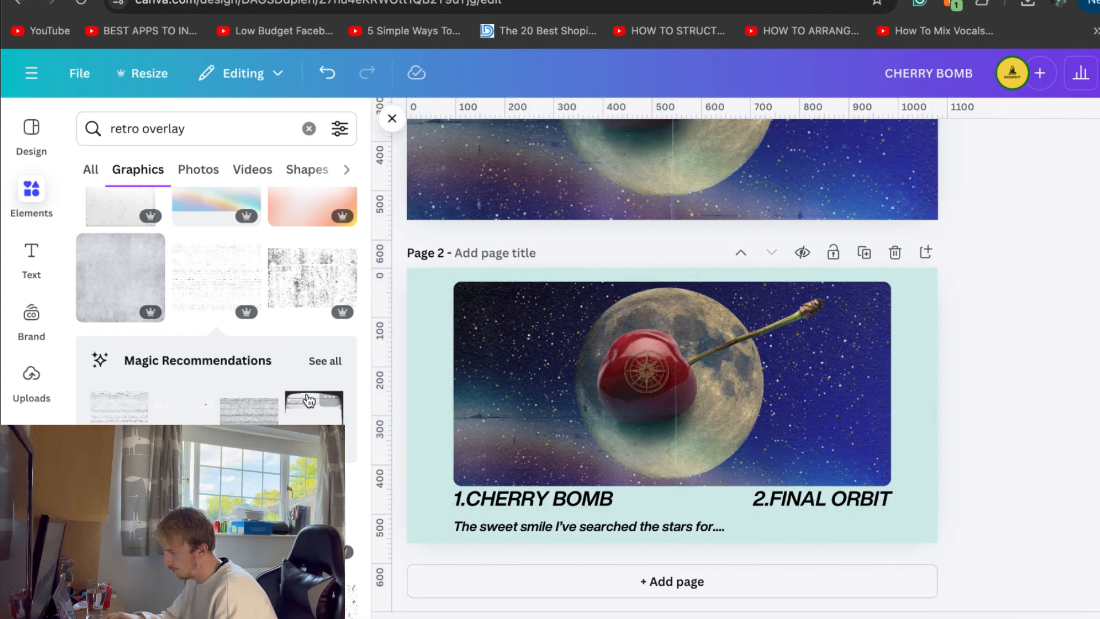
Try a faint speckled texture from further down the retro overlay graphics on page 2, and delete it
{"action": "scroll", "coordinate": [309, 401], "scroll_direction": "down", "scroll_amount": 5}
{"action": "scroll", "coordinate": [252, 395], "scroll_direction": "down", "scroll_amount": 3}
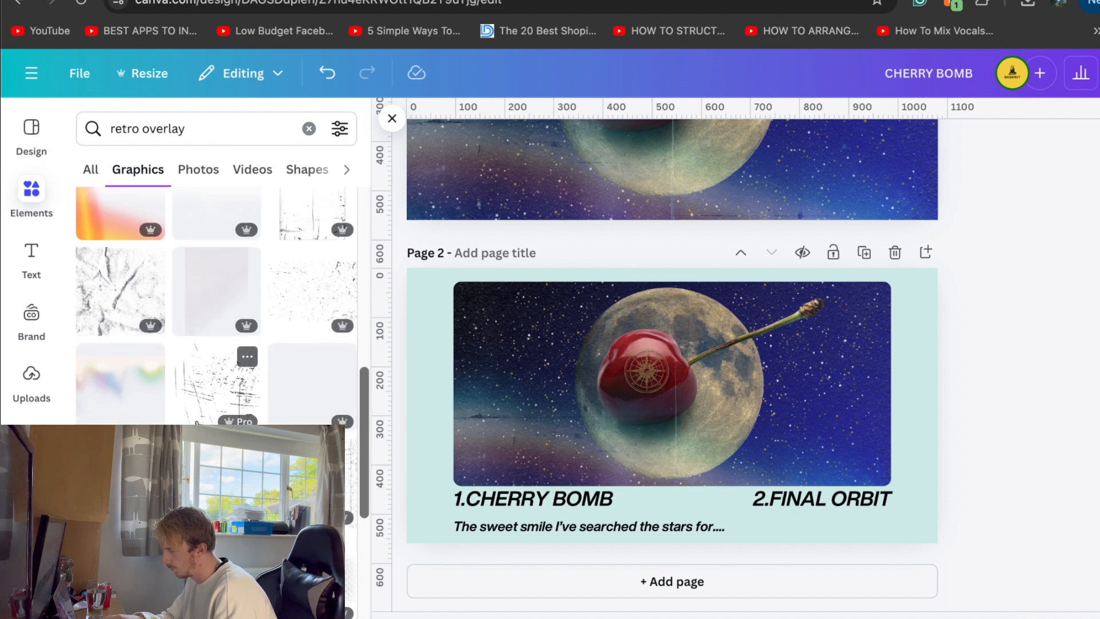
{"action": "scroll", "coordinate": [196, 423], "scroll_direction": "down", "scroll_amount": 3}
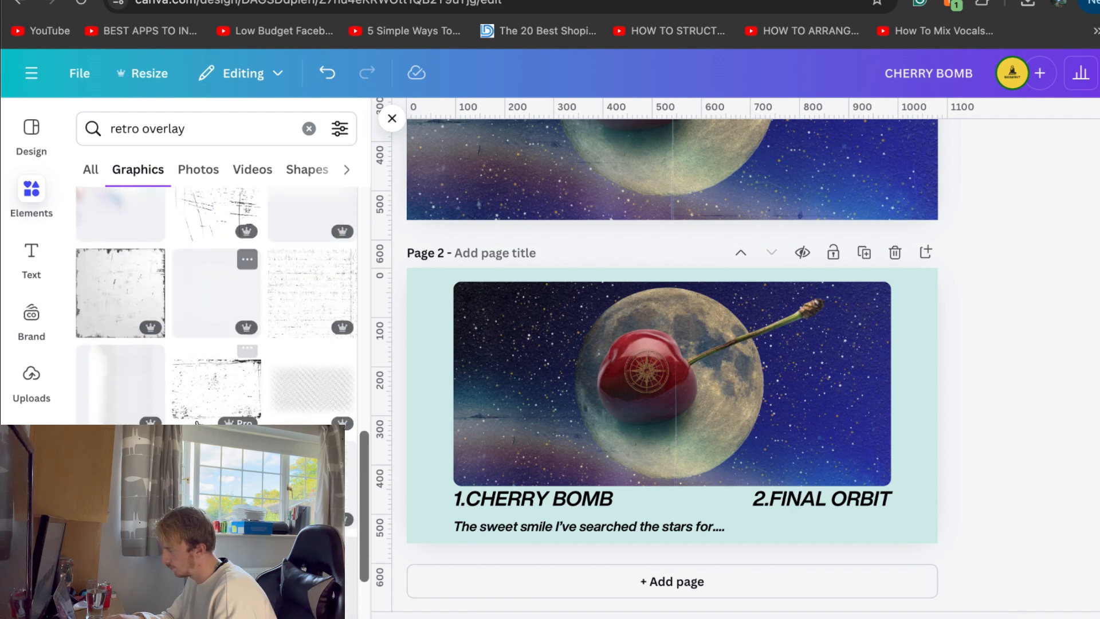
{"action": "scroll", "coordinate": [196, 423], "scroll_direction": "down", "scroll_amount": 3}
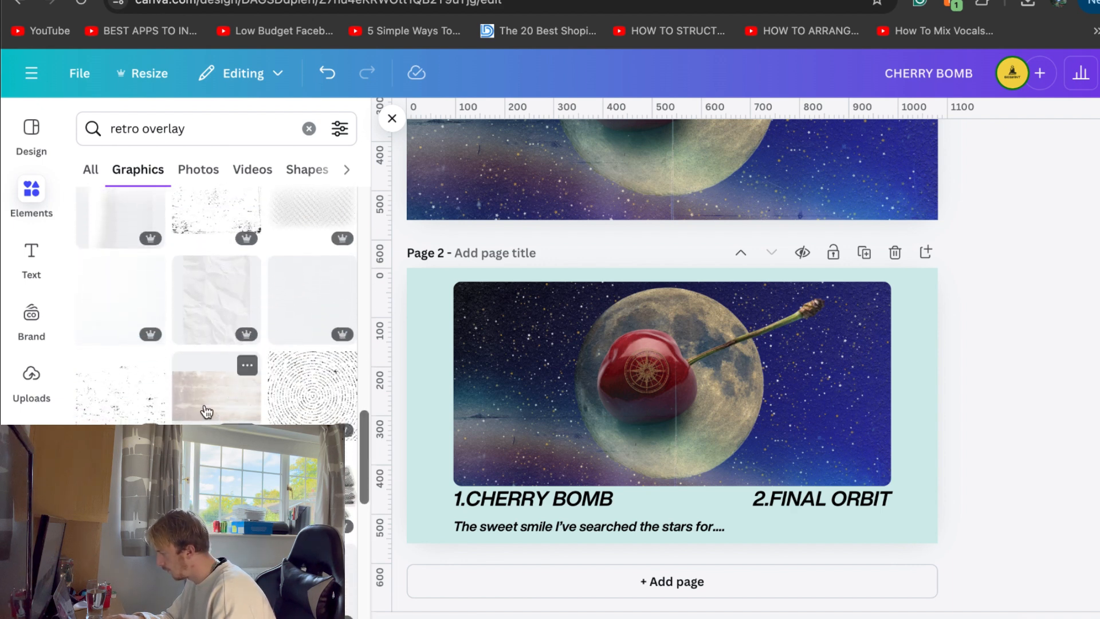
{"action": "scroll", "coordinate": [144, 397], "scroll_direction": "down", "scroll_amount": 5}
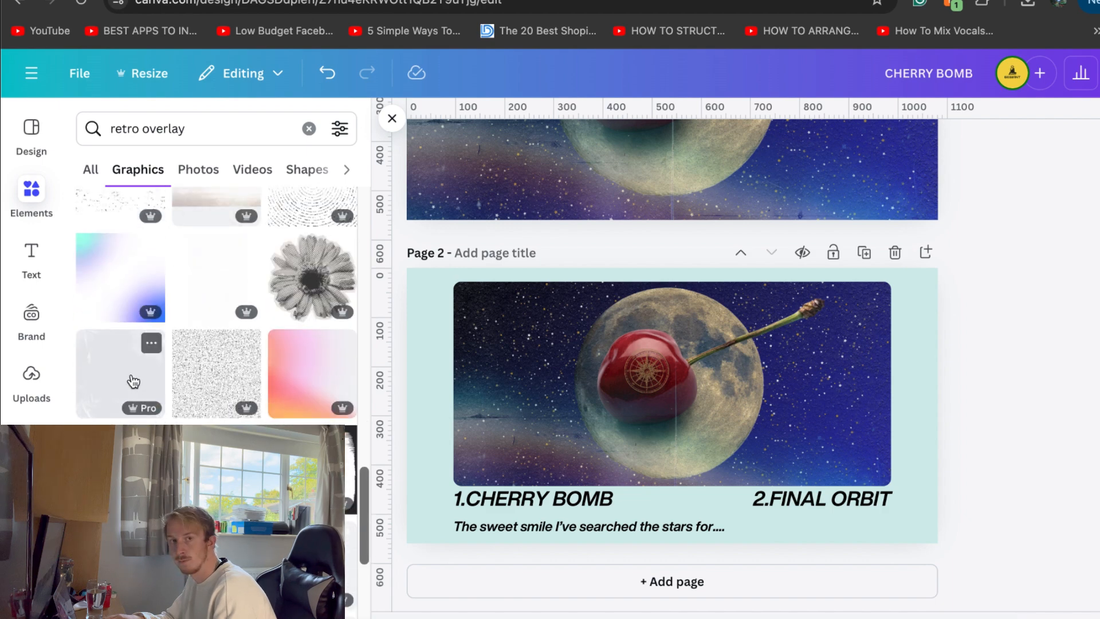
{"action": "scroll", "coordinate": [217, 304], "scroll_direction": "down", "scroll_amount": 10}
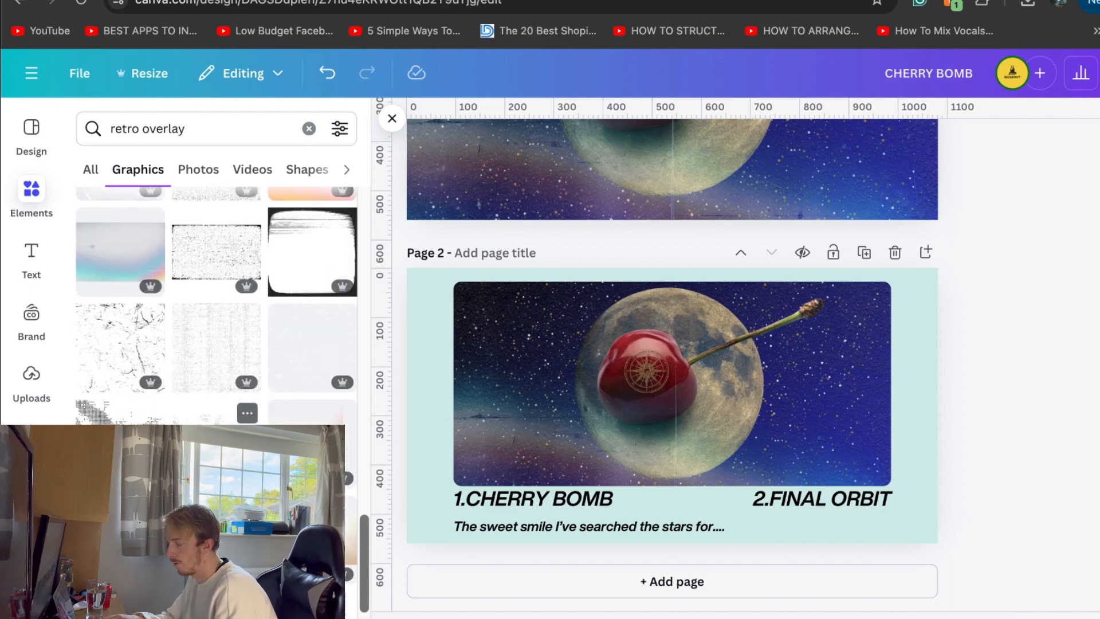
{"action": "scroll", "coordinate": [216, 464], "scroll_direction": "down", "scroll_amount": 1}
{"action": "left_click", "coordinate": [216, 470]}
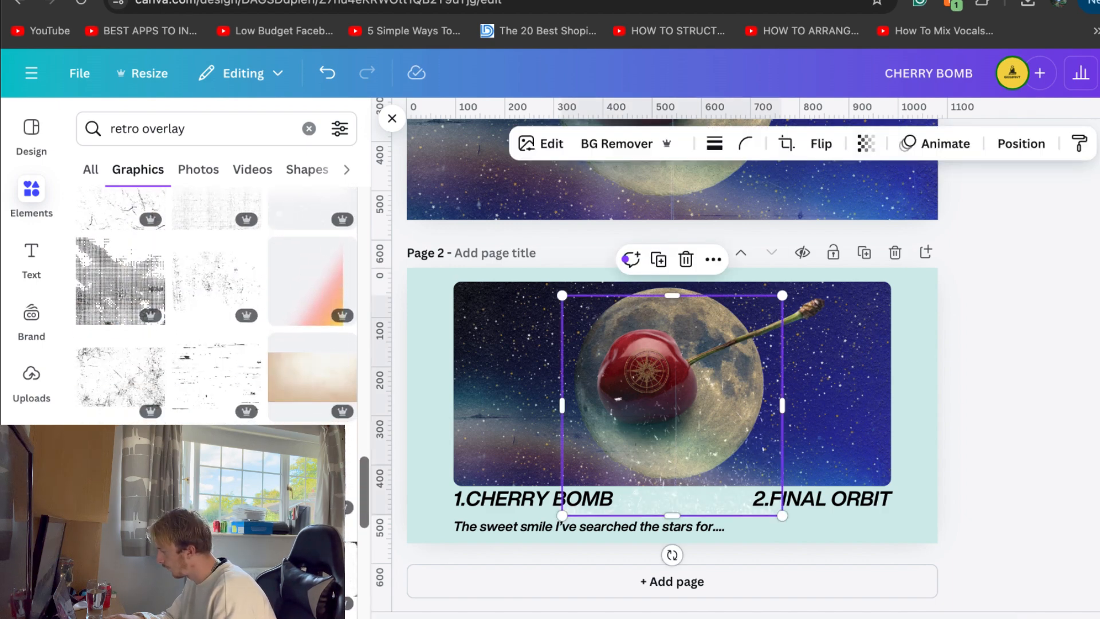
{"action": "key", "text": "Delete"}
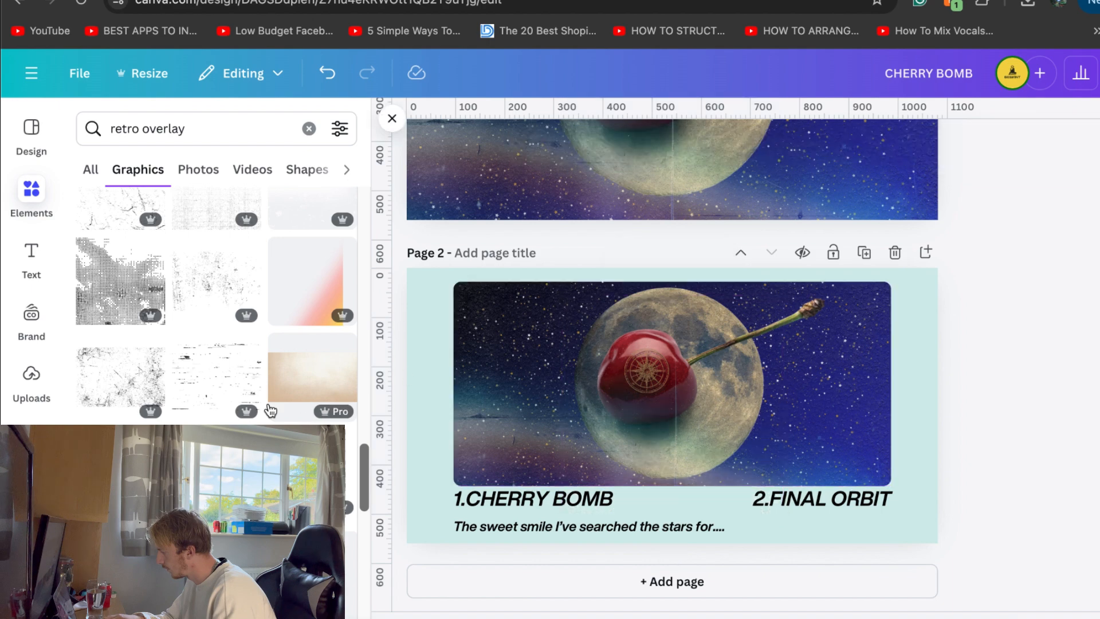
Add the beige paper texture from the retro overlay graphics and enlarge it to cover all of page 2
{"action": "left_click", "coordinate": [292, 384]}
{"action": "left_click_drag", "start_coordinate": [476, 299], "coordinate": [407, 255]}
{"action": "left_click_drag", "start_coordinate": [869, 520], "coordinate": [938, 555]}
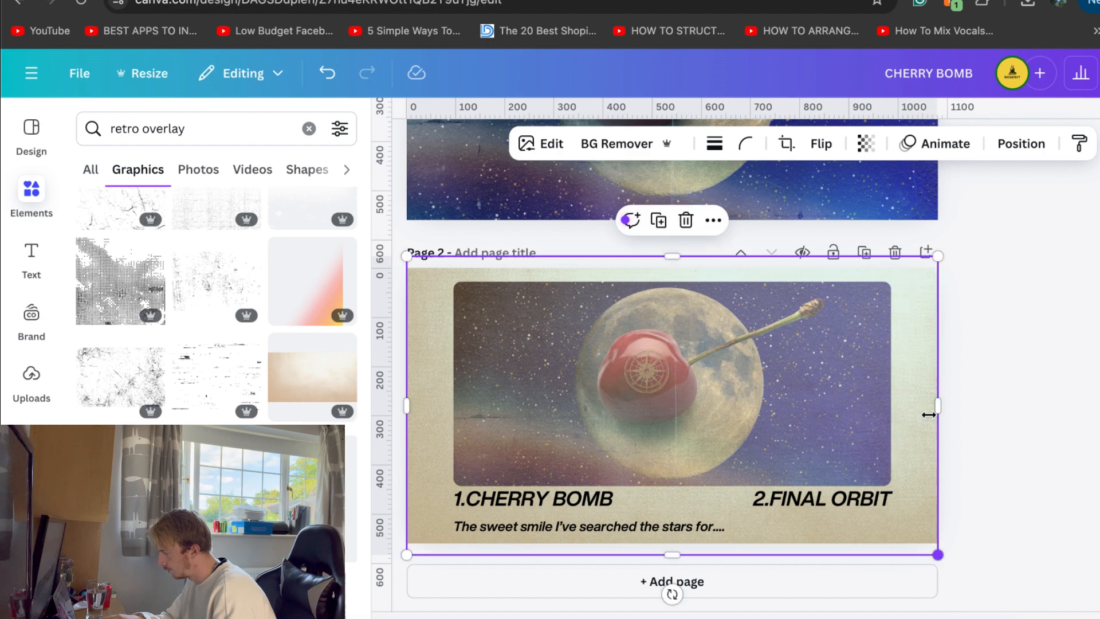
Move the beige paper texture behind the cherry image in page 2's layer order
{"action": "left_click", "coordinate": [1022, 145]}
{"action": "left_click_drag", "start_coordinate": [217, 441], "coordinate": [222, 505]}
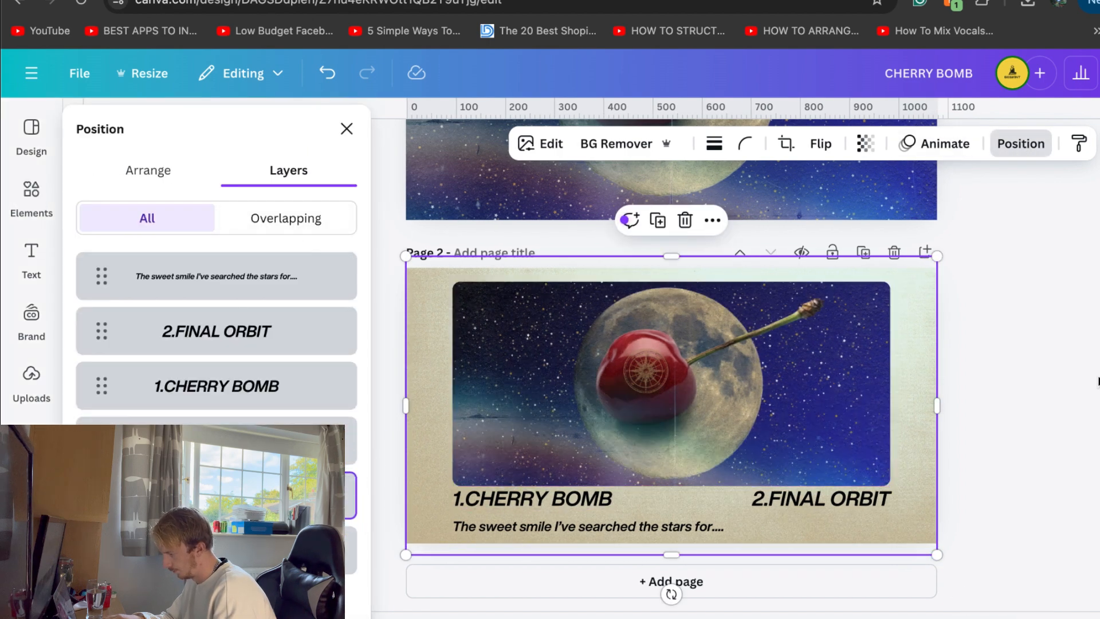
{"action": "left_click", "coordinate": [1099, 381]}
{"action": "scroll", "coordinate": [1098, 382], "scroll_direction": "down", "scroll_amount": 1}
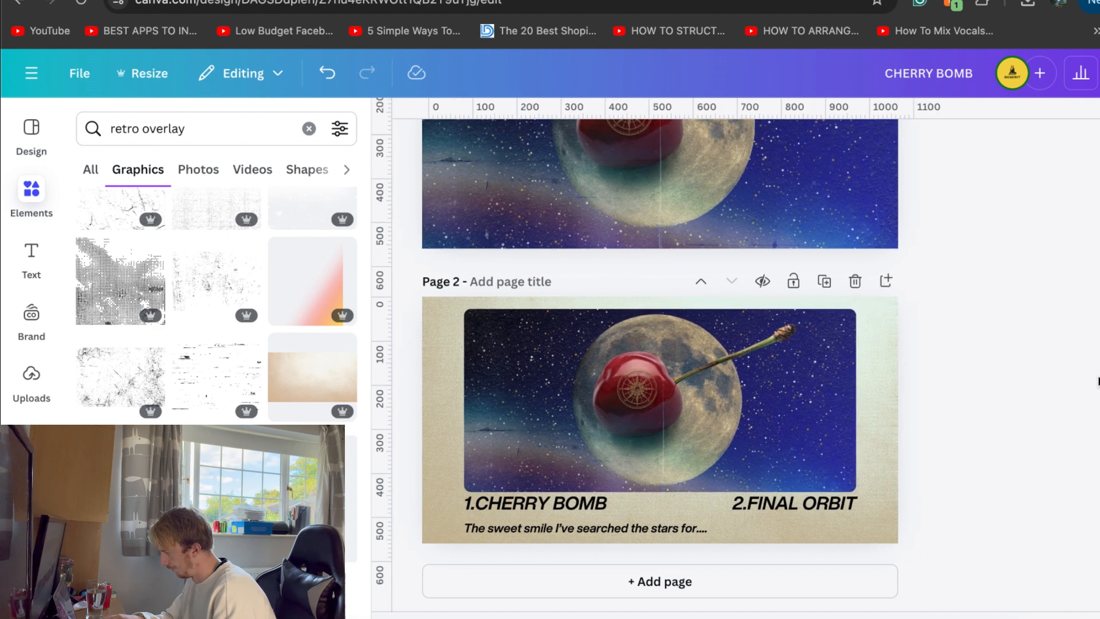
Add the grey grainy texture from the retro overlay graphics and stretch it to cover all of page 2
{"action": "scroll", "coordinate": [183, 229], "scroll_direction": "up", "scroll_amount": 3}
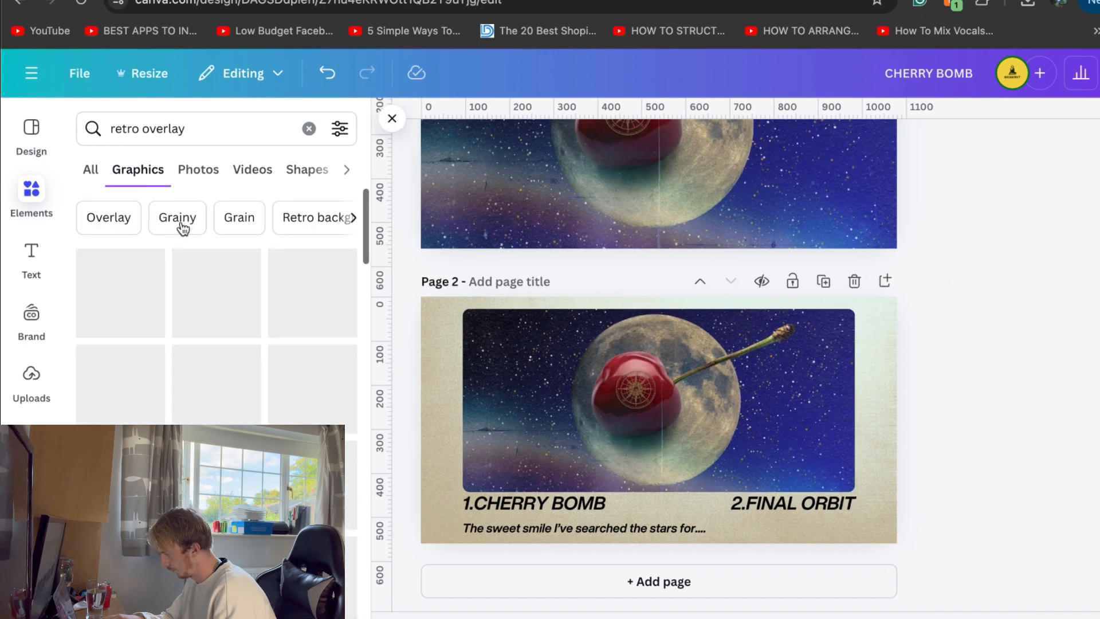
{"action": "left_click", "coordinate": [208, 135]}
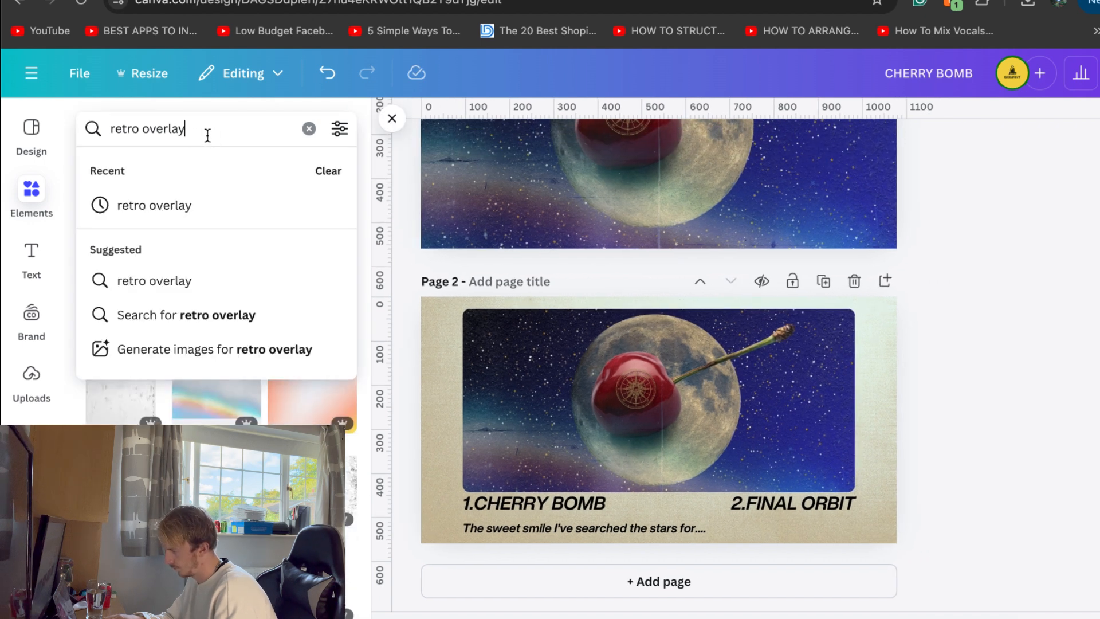
{"action": "left_click", "coordinate": [347, 108]}
{"action": "left_click", "coordinate": [228, 283]}
{"action": "left_click_drag", "start_coordinate": [560, 321], "coordinate": [338, 275]}
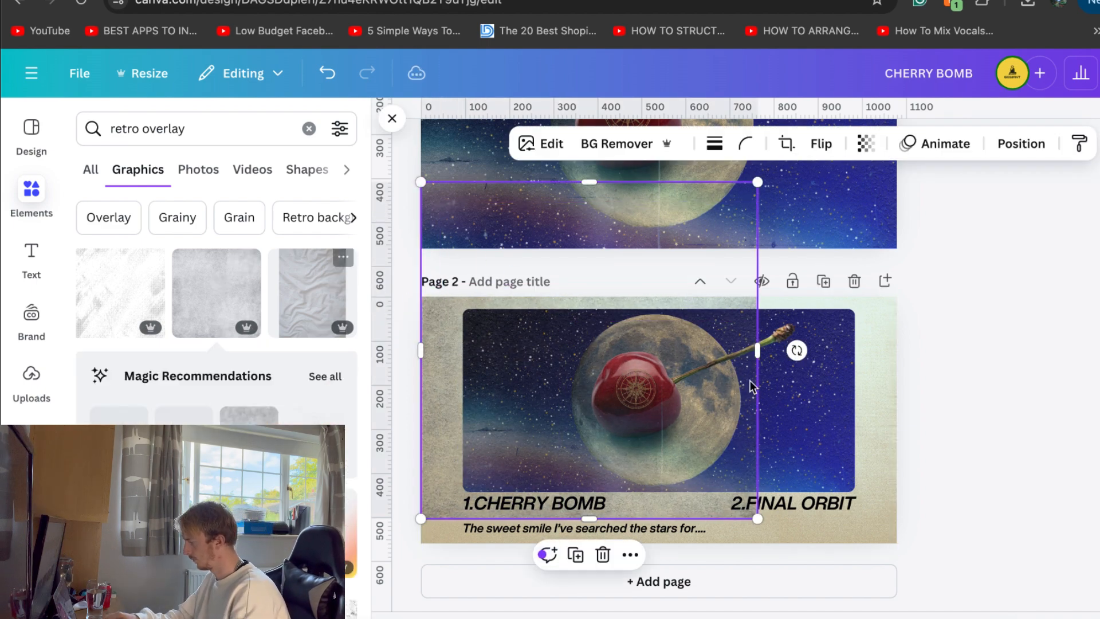
{"action": "left_click_drag", "start_coordinate": [761, 357], "coordinate": [897, 356]}
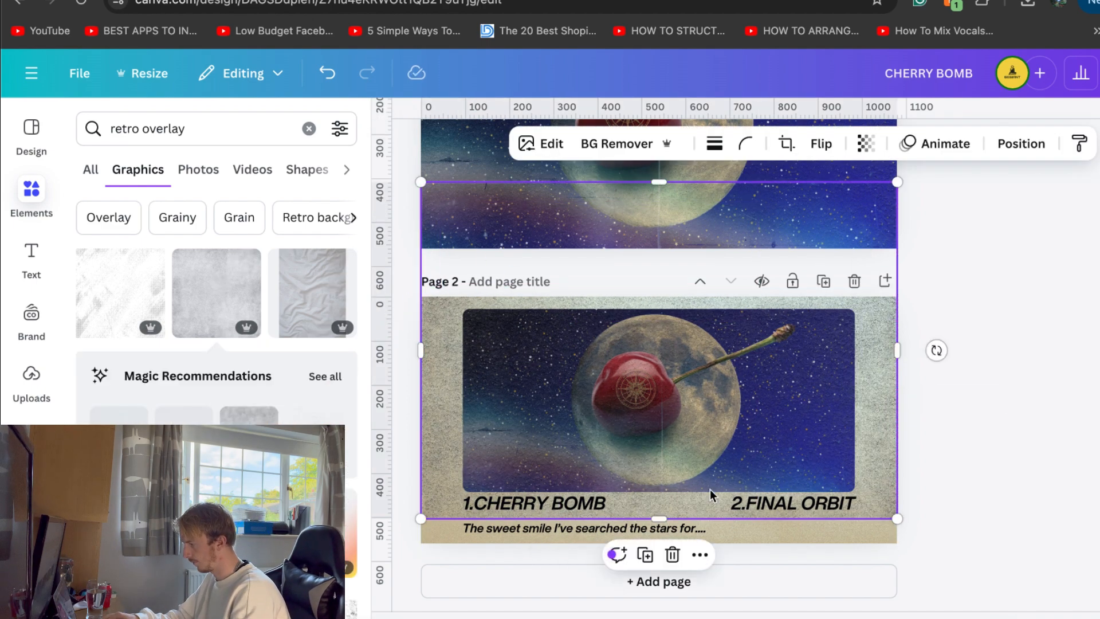
{"action": "left_click_drag", "start_coordinate": [658, 519], "coordinate": [659, 554]}
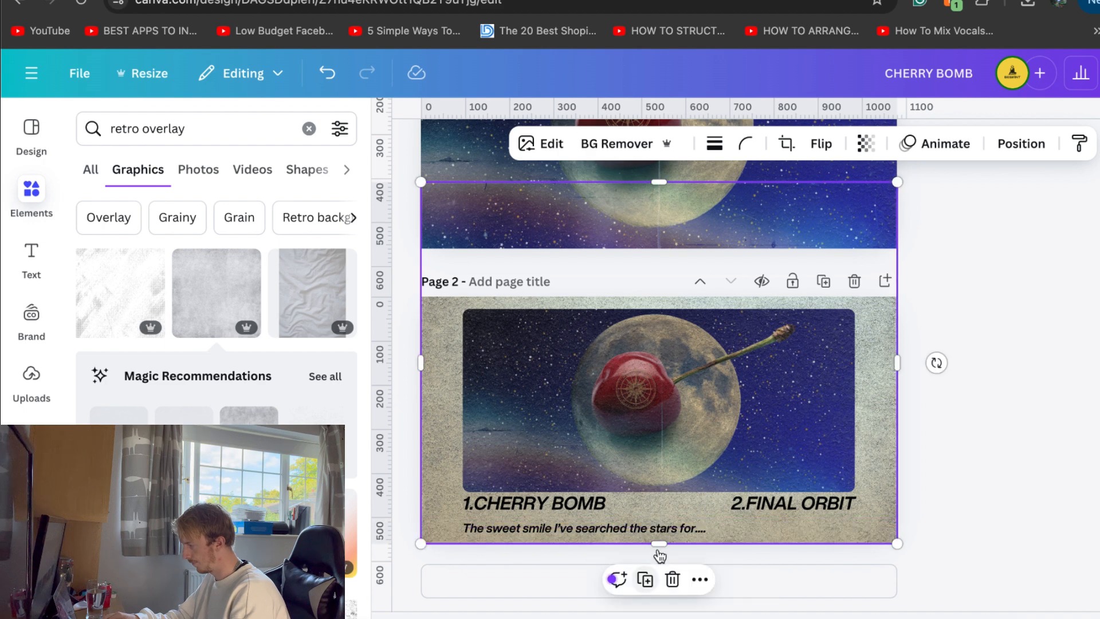
Lower the opacity of the grey texture overlay on page 2 and check its place in the layer order
{"action": "left_click", "coordinate": [866, 144]}
{"action": "left_click", "coordinate": [839, 214]}
{"action": "left_click", "coordinate": [1011, 336]}
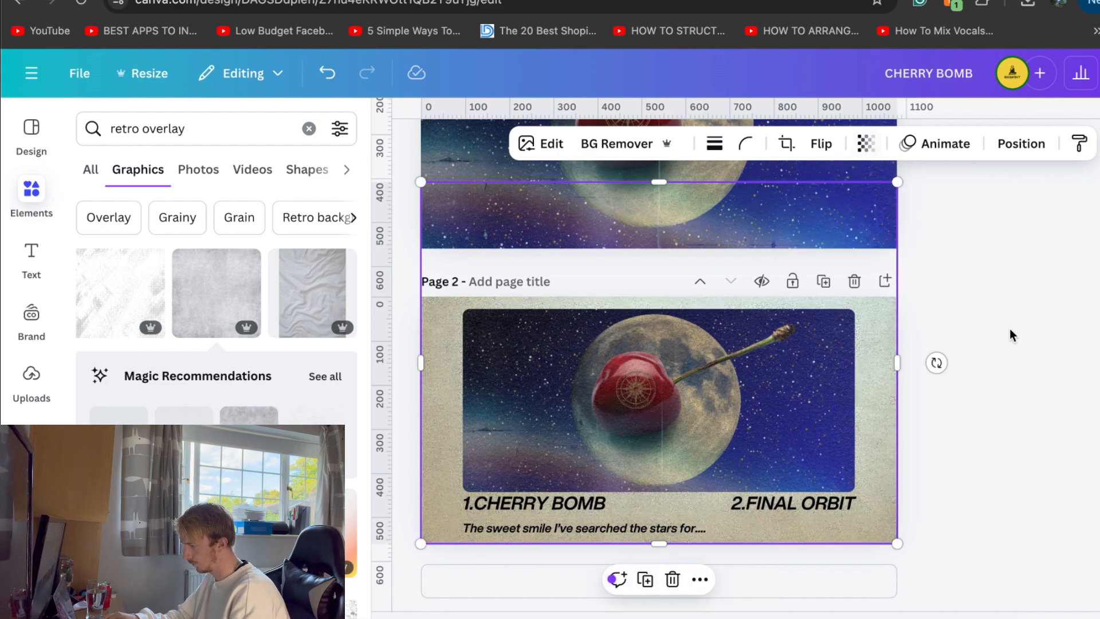
{"action": "left_click", "coordinate": [1022, 144]}
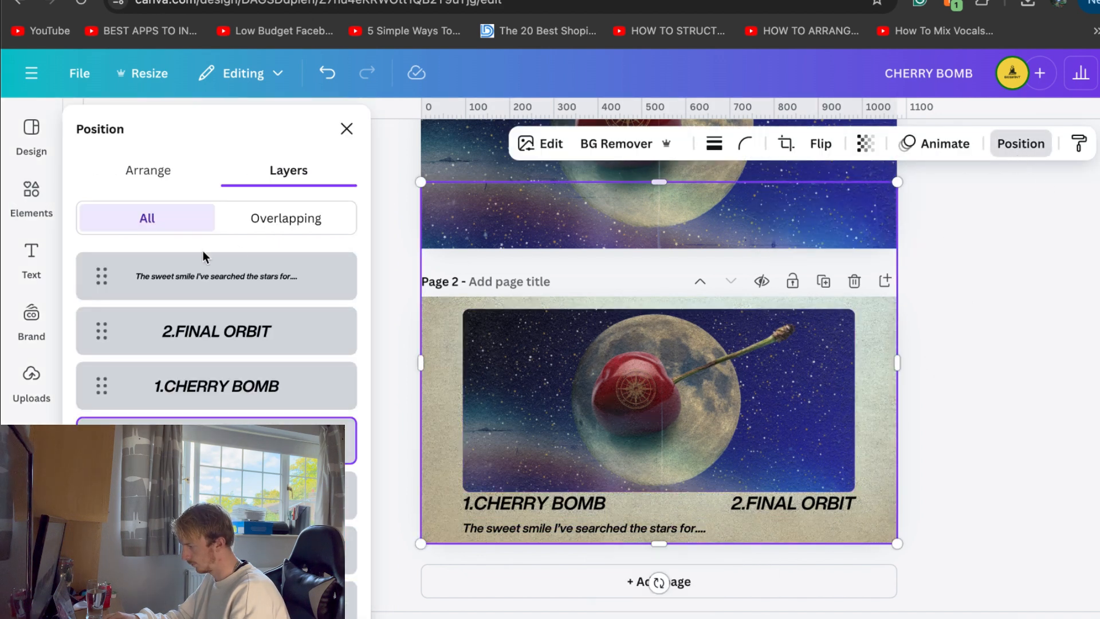
{"action": "left_click", "coordinate": [959, 360]}
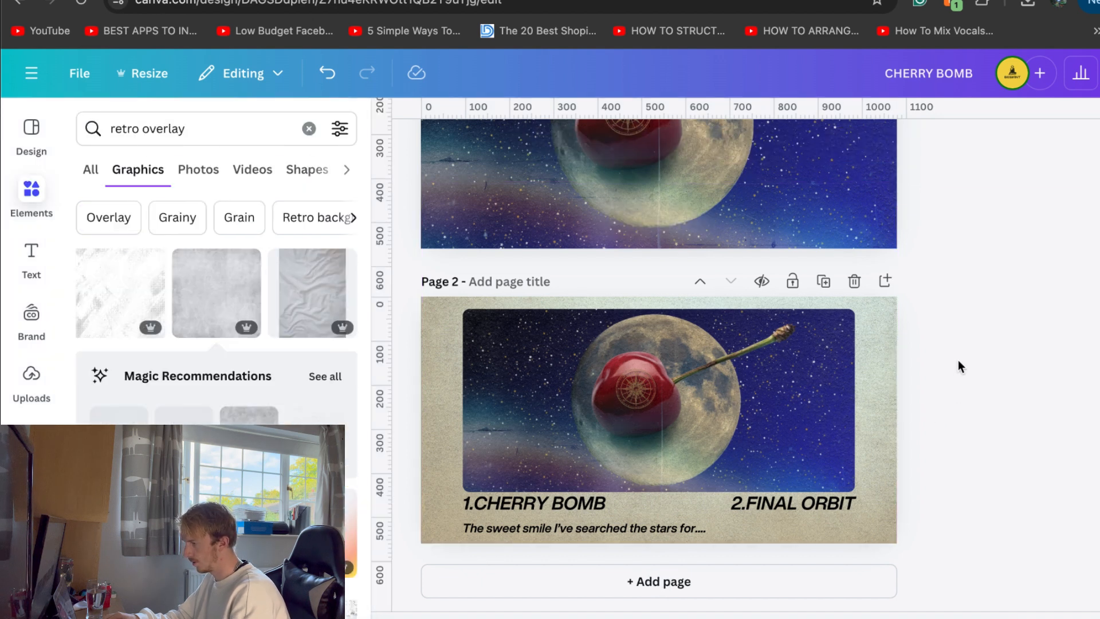